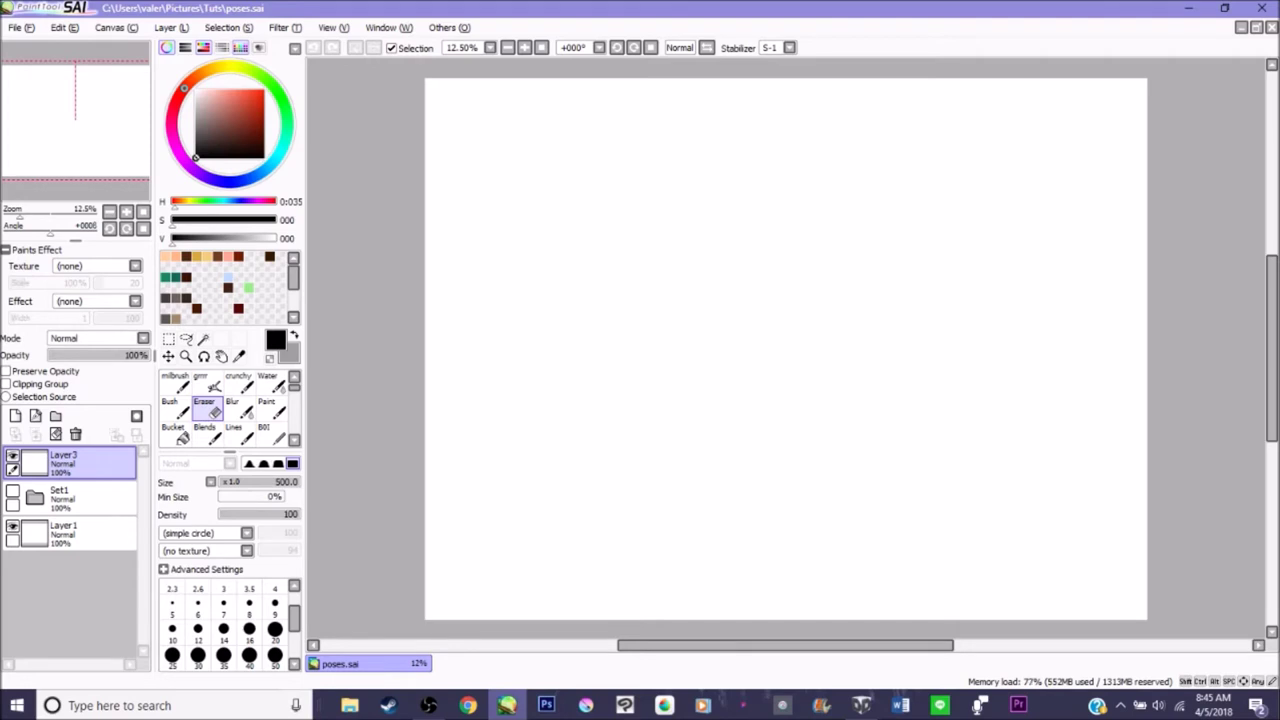
# Set the stroke stabilizer to 14 and pick a teal paint colour
pyautogui.click(789, 47)
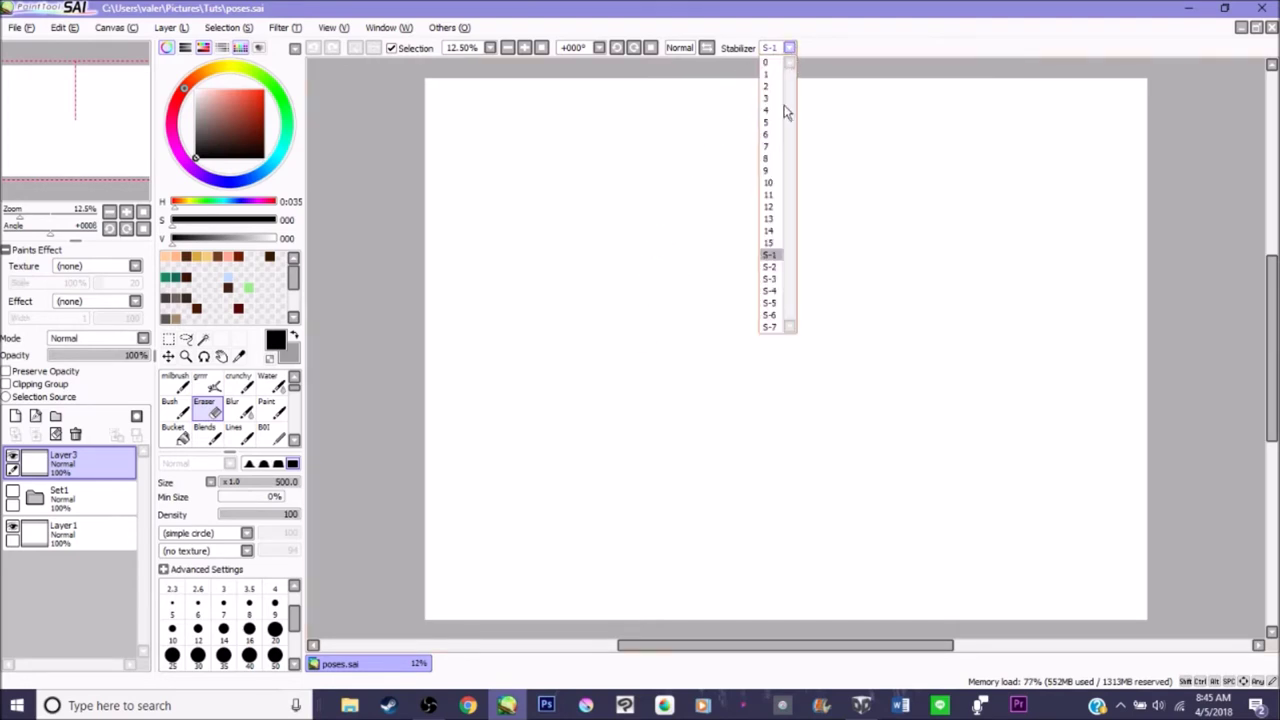
pyautogui.click(769, 231)
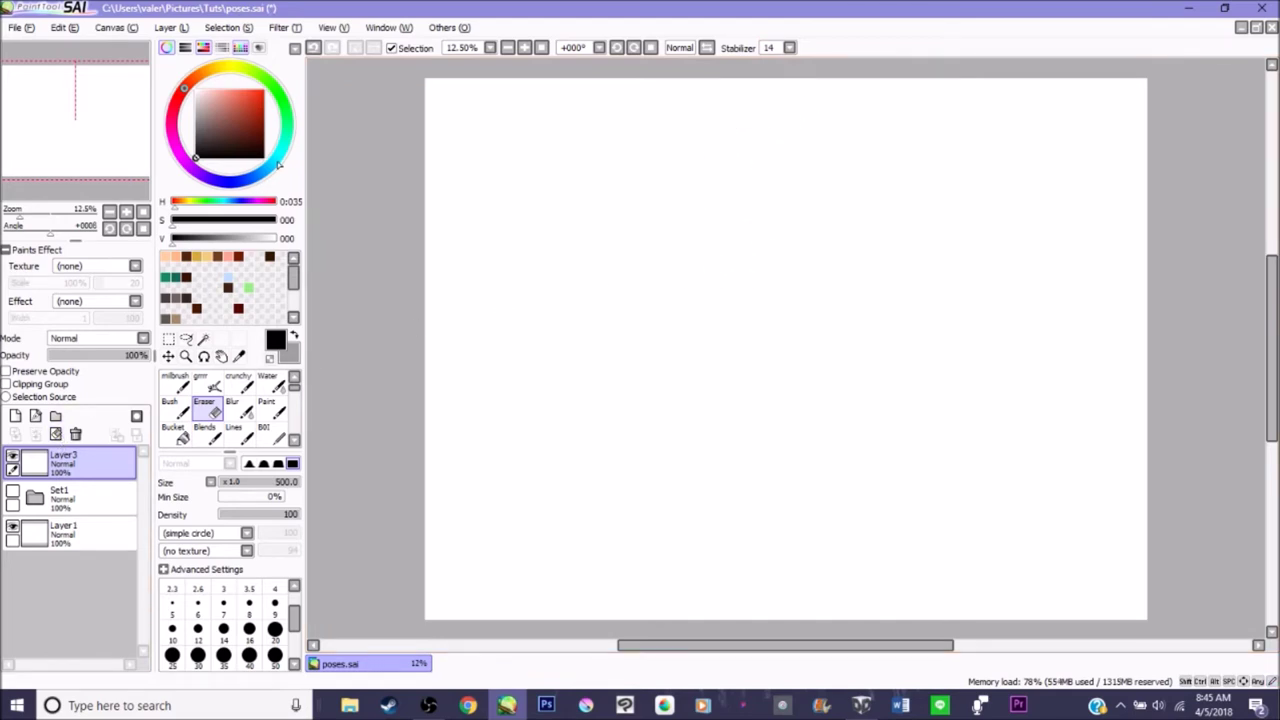
pyautogui.click(278, 156)
pyautogui.click(266, 122)
pyautogui.click(263, 124)
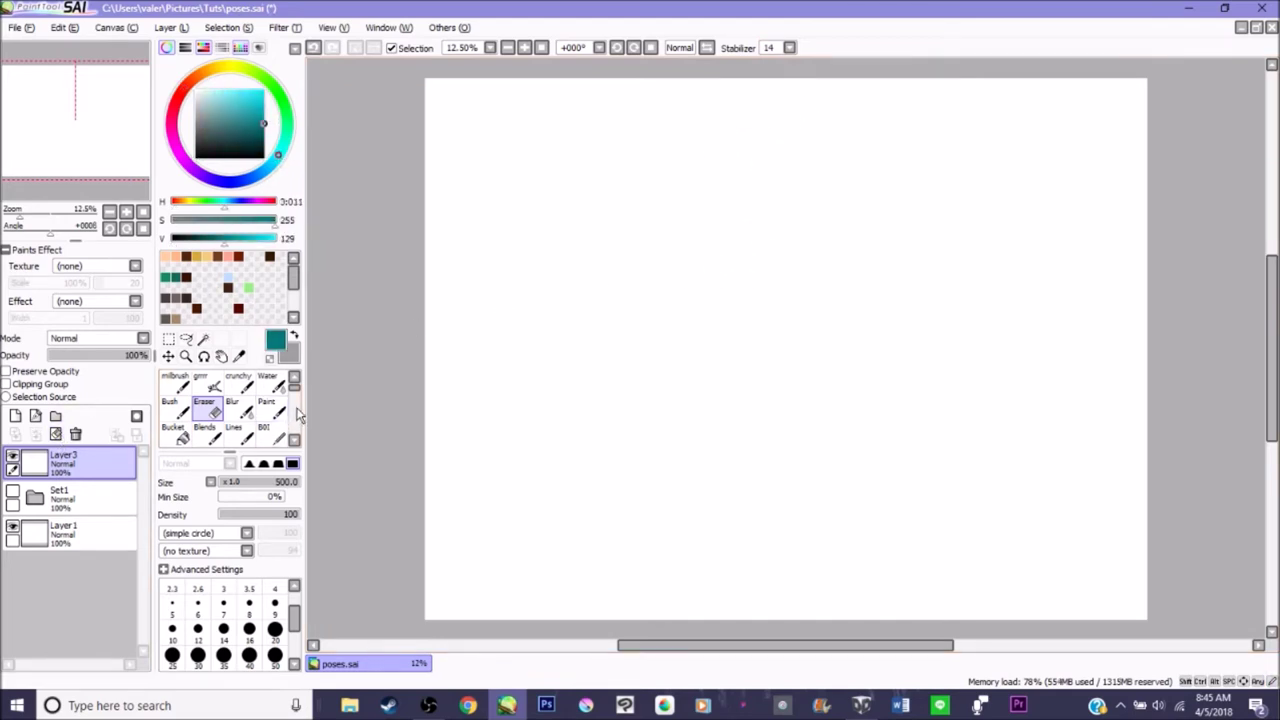
# Select the cloud-textured ScReAM sketching brush from the brush palette
pyautogui.click(296, 443)
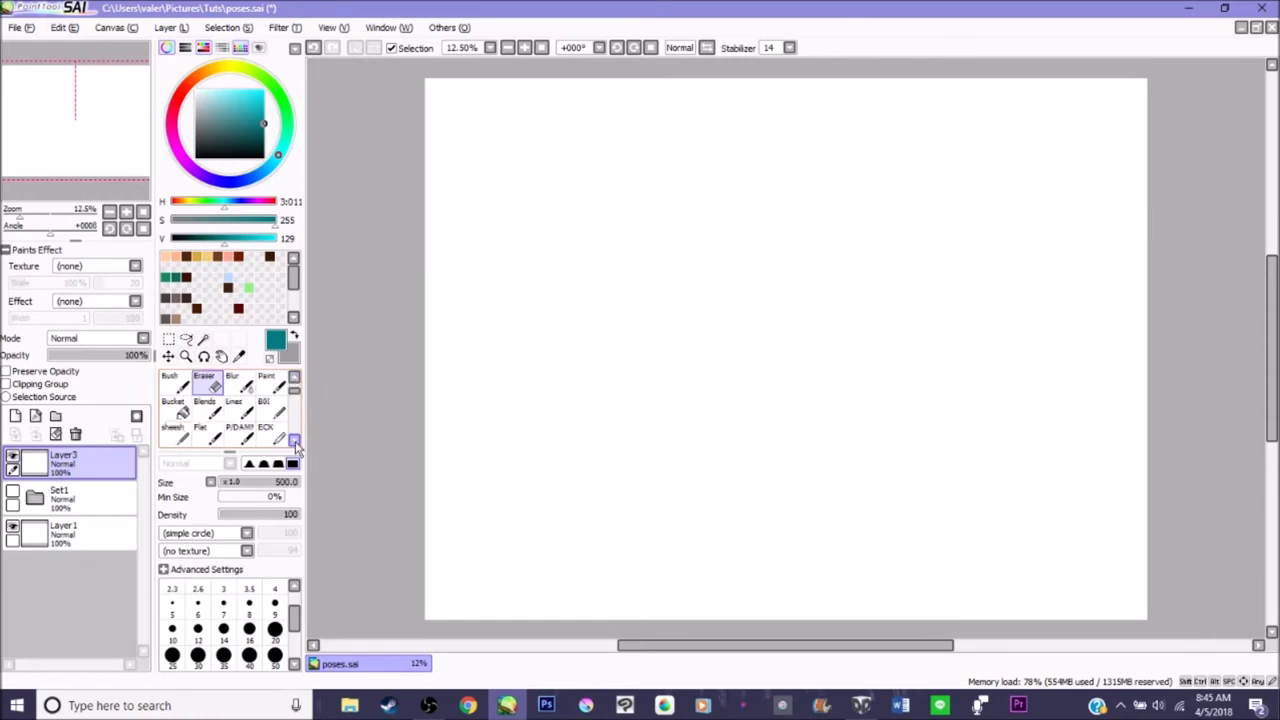
pyautogui.click(296, 443)
pyautogui.click(296, 443)
pyautogui.click(175, 408)
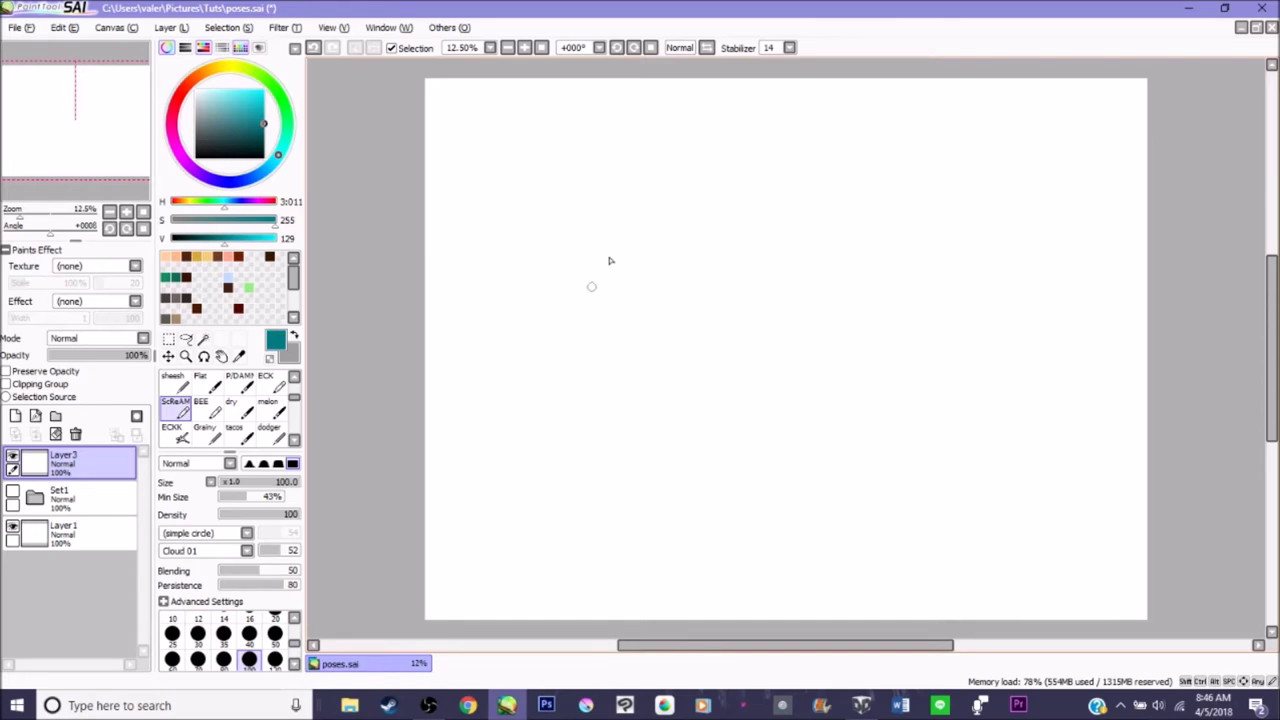
# Sketch the teal head circle, torso shape and spine line
pyautogui.moveTo(662, 172)
pyautogui.mouseDown()
pyautogui.moveTo(668, 220)
pyautogui.moveTo(670, 162)
pyautogui.moveTo(644, 225)
pyautogui.moveTo(680, 257)
pyautogui.mouseUp()
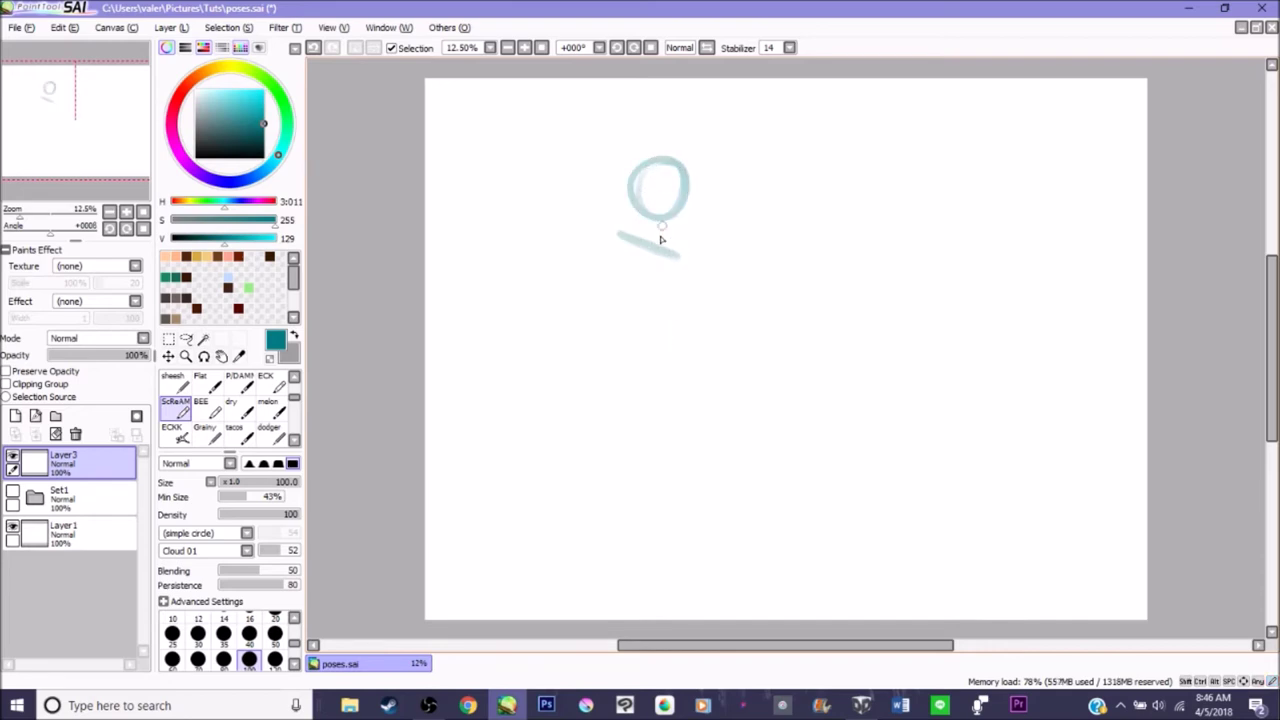
pyautogui.moveTo(612, 242)
pyautogui.mouseDown()
pyautogui.moveTo(634, 299)
pyautogui.moveTo(653, 302)
pyautogui.moveTo(624, 291)
pyautogui.moveTo(667, 293)
pyautogui.moveTo(656, 300)
pyautogui.moveTo(676, 263)
pyautogui.moveTo(657, 333)
pyautogui.moveTo(648, 309)
pyautogui.moveTo(664, 342)
pyautogui.mouseUp()
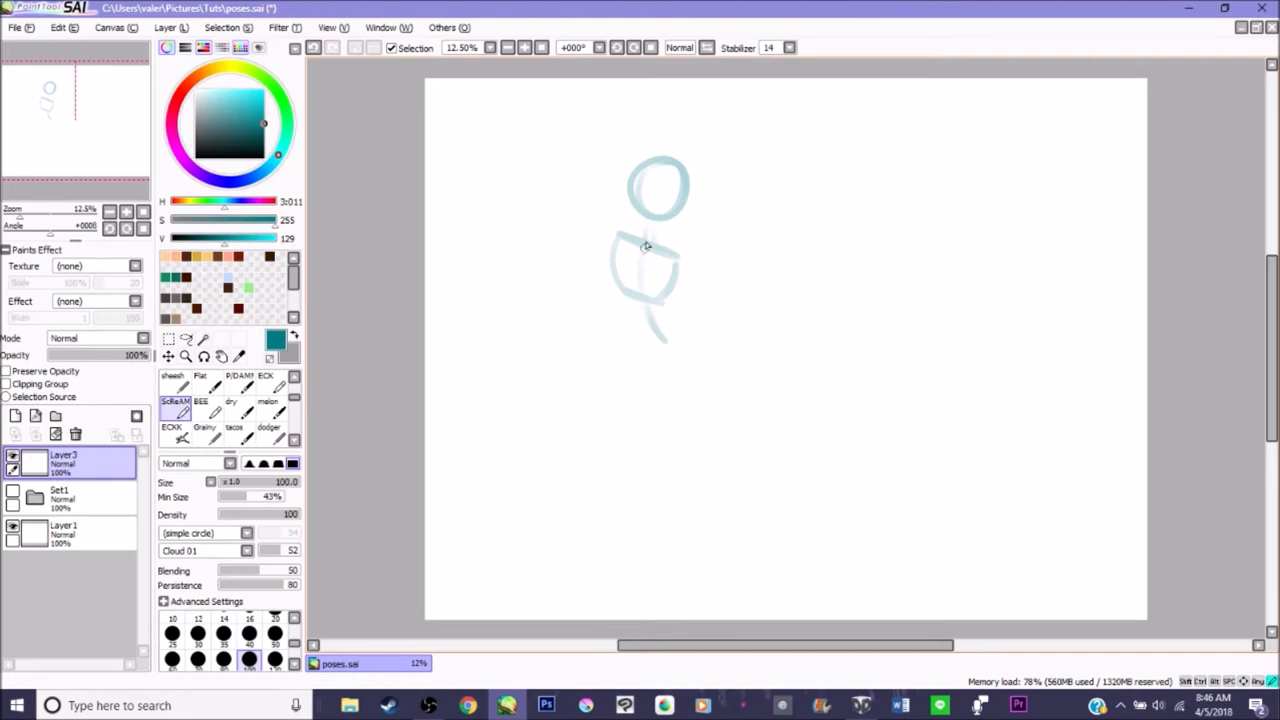
pyautogui.moveTo(646, 245); pyautogui.dragTo(650, 340)
# Sketch a trial cup and box beside the figure, then undo them
pyautogui.moveTo(855, 141); pyautogui.dragTo(929, 137)
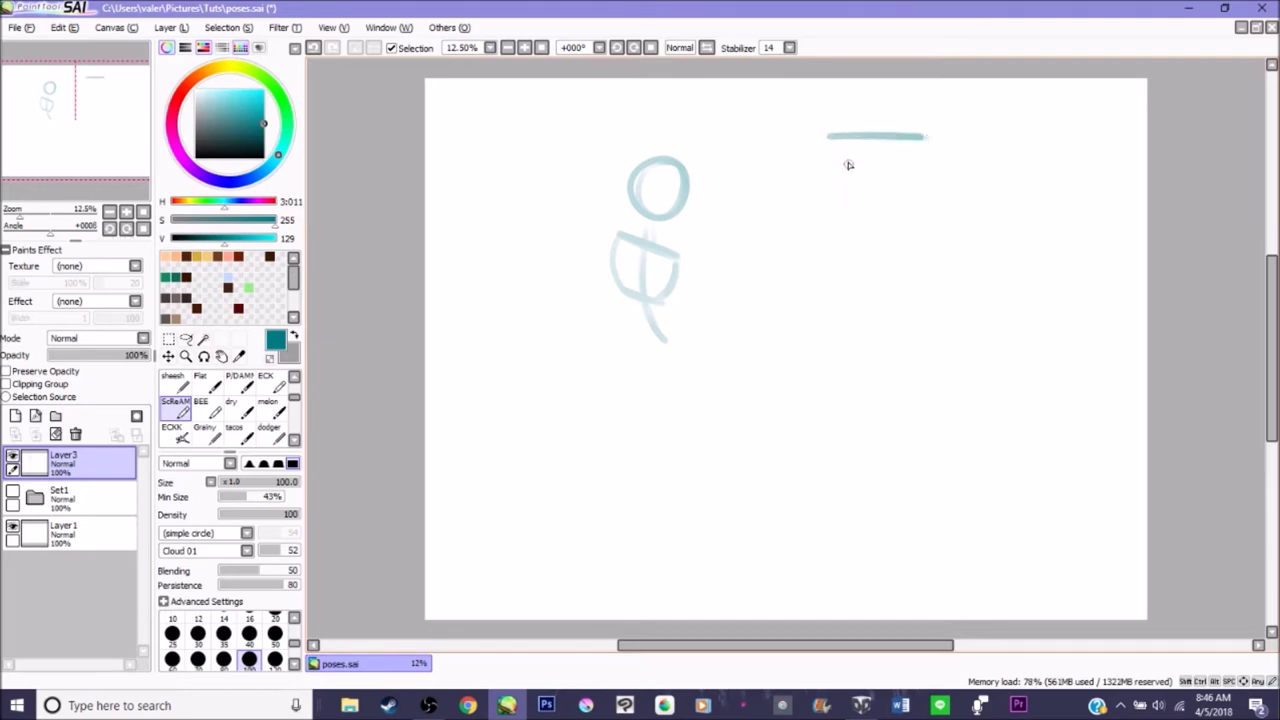
pyautogui.moveTo(848, 262); pyautogui.dragTo(898, 262)
pyautogui.moveTo(829, 142); pyautogui.dragTo(852, 262)
pyautogui.moveTo(924, 140); pyautogui.dragTo(898, 262)
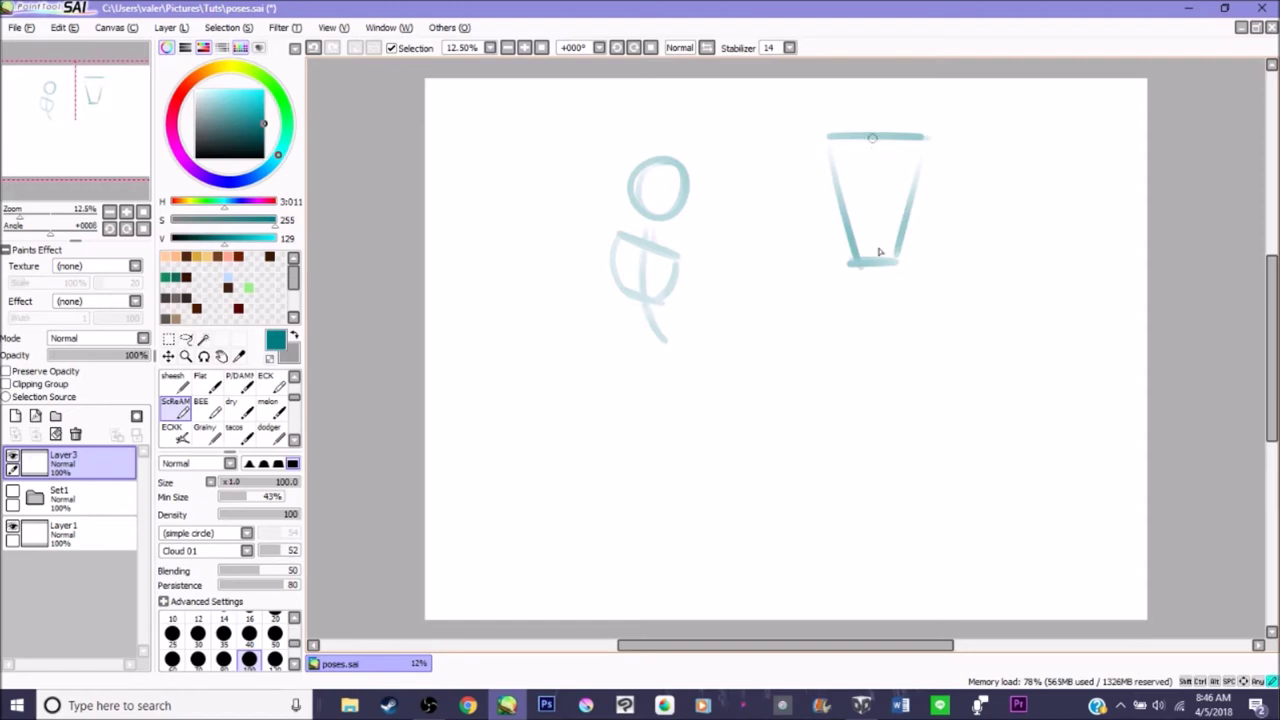
pyautogui.moveTo(872, 150); pyautogui.dragTo(880, 258)
pyautogui.moveTo(982, 155)
pyautogui.mouseDown()
pyautogui.moveTo(992, 287)
pyautogui.moveTo(1070, 280)
pyautogui.mouseUp()
pyautogui.moveTo(1058, 162); pyautogui.dragTo(1065, 265)
pyautogui.moveTo(980, 155); pyautogui.dragTo(1057, 160)
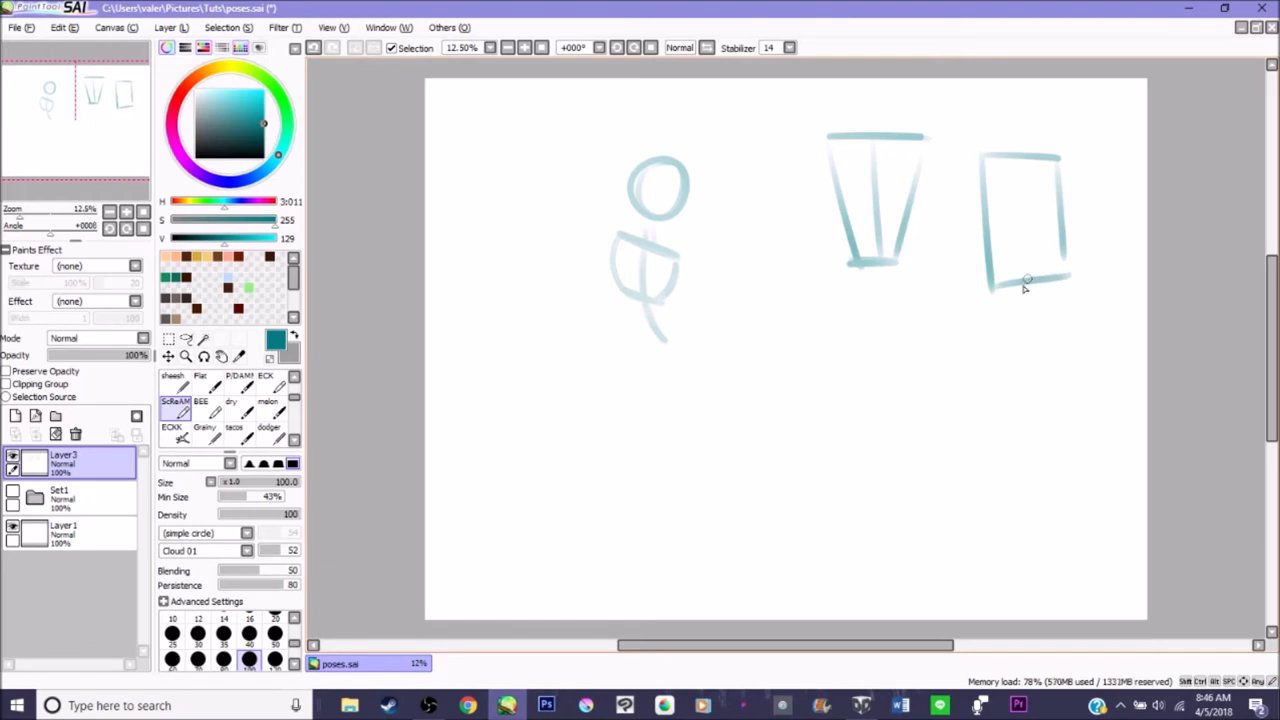
pyautogui.hotkey('ctrl', 'z')
pyautogui.hotkey('ctrl', 'z')
pyautogui.hotkey('ctrl', 'z')
pyautogui.hotkey('ctrl', 'z')
pyautogui.hotkey('ctrl', 'z')
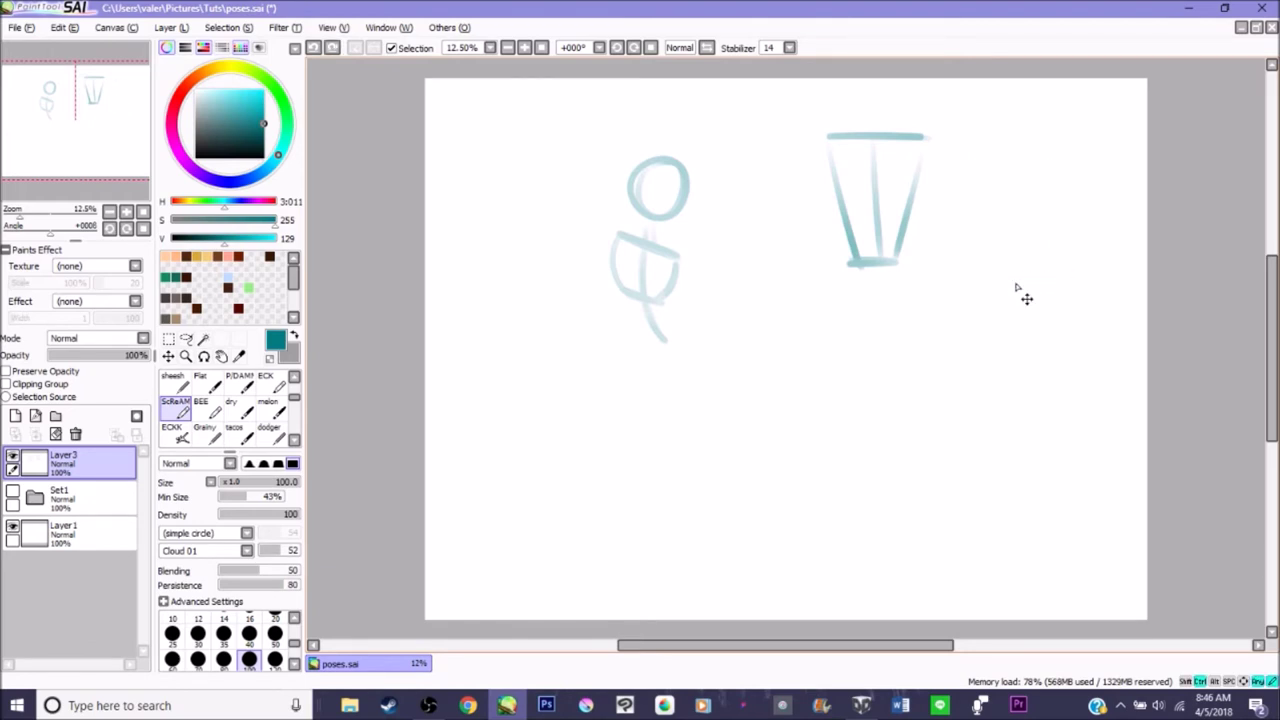
pyautogui.hotkey('ctrl', 'z')
pyautogui.hotkey('ctrl', 'z')
pyautogui.hotkey('ctrl', 'z')
pyautogui.hotkey('ctrl', 'z')
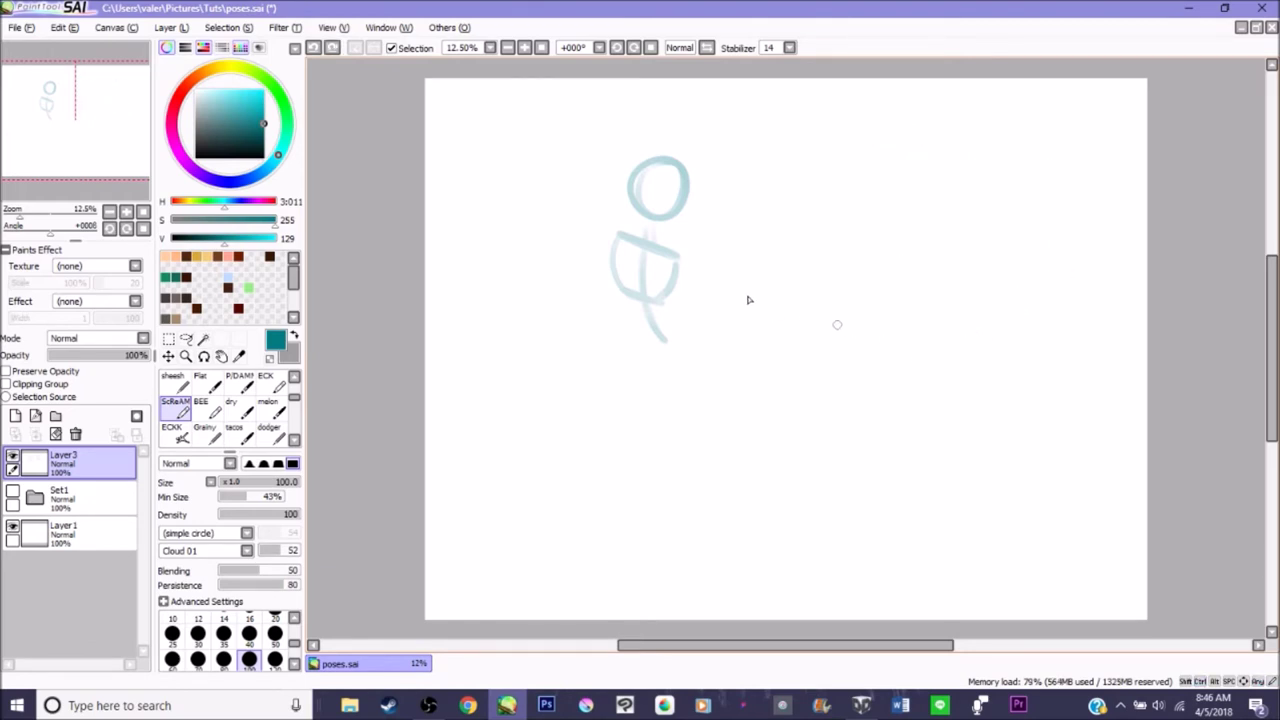
# Sketch the hip line, kneeling legs with feet, and both arms on the skeleton
pyautogui.moveTo(636, 340); pyautogui.dragTo(697, 350)
pyautogui.moveTo(683, 362); pyautogui.dragTo(602, 446)
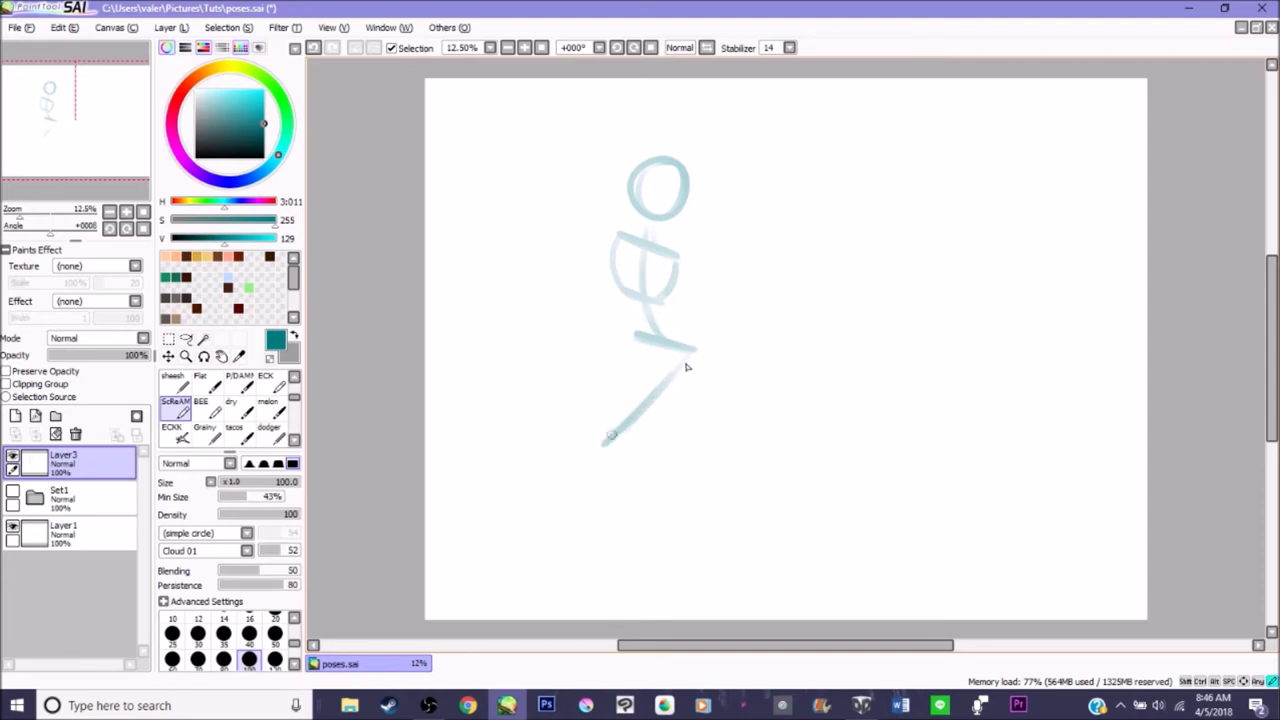
pyautogui.moveTo(633, 350); pyautogui.dragTo(638, 424)
pyautogui.moveTo(633, 372); pyautogui.dragTo(646, 449)
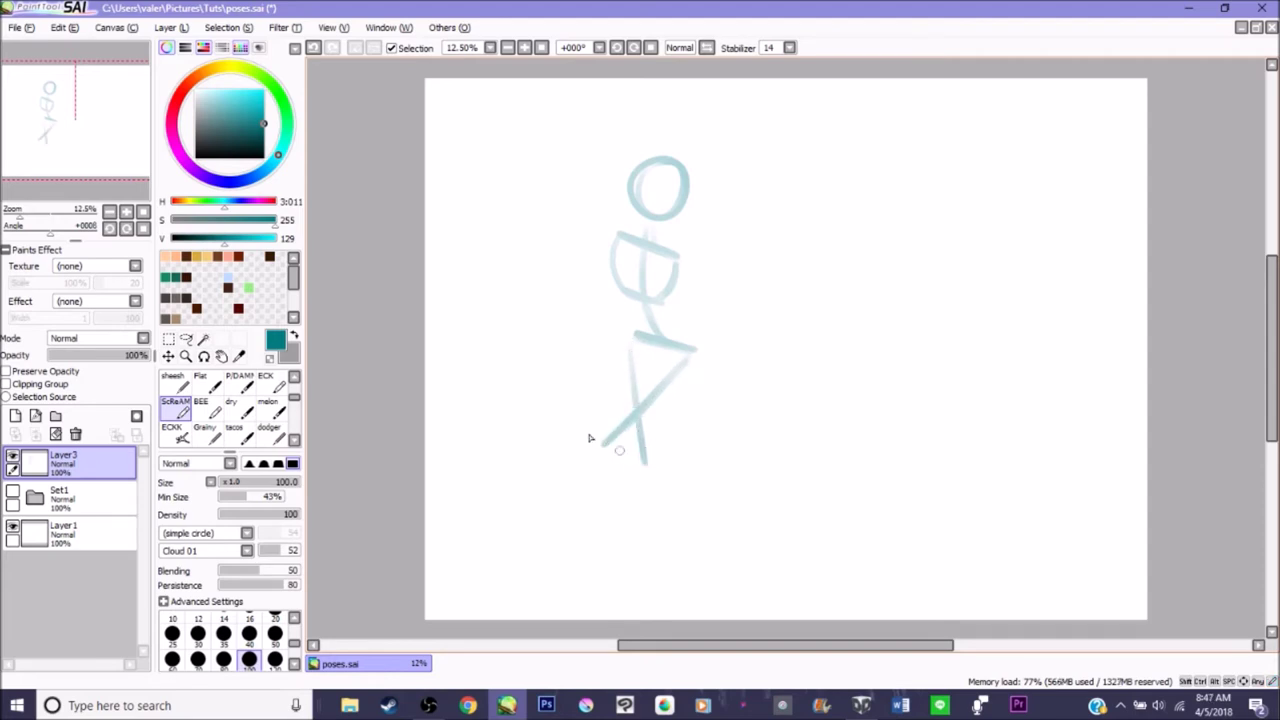
pyautogui.moveTo(576, 422)
pyautogui.mouseDown()
pyautogui.moveTo(673, 477)
pyautogui.moveTo(649, 461)
pyautogui.moveTo(745, 422)
pyautogui.mouseUp()
pyautogui.moveTo(602, 447)
pyautogui.mouseDown()
pyautogui.moveTo(716, 491)
pyautogui.moveTo(727, 520)
pyautogui.mouseUp()
pyautogui.moveTo(749, 426); pyautogui.dragTo(760, 450)
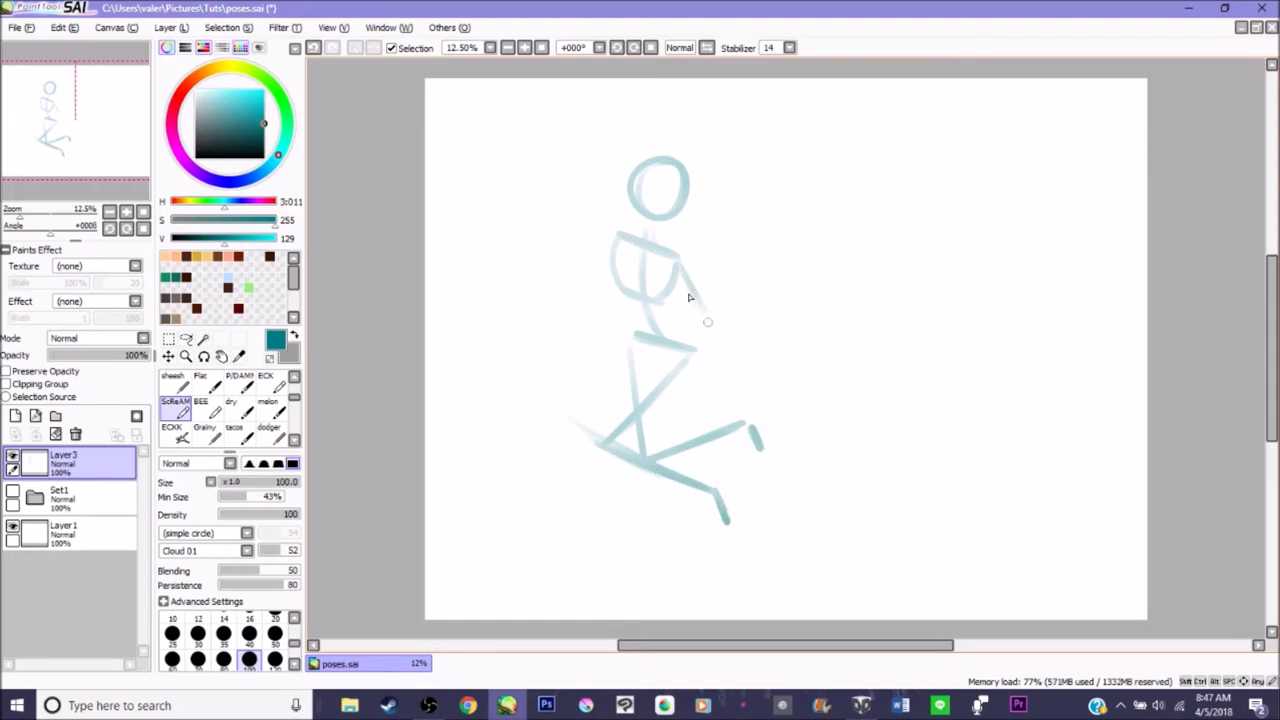
pyautogui.moveTo(678, 258); pyautogui.dragTo(750, 363)
pyautogui.moveTo(607, 190)
pyautogui.mouseDown()
pyautogui.moveTo(564, 243)
pyautogui.moveTo(607, 238)
pyautogui.moveTo(576, 231)
pyautogui.moveTo(610, 195)
pyautogui.moveTo(583, 216)
pyautogui.moveTo(620, 198)
pyautogui.mouseUp()
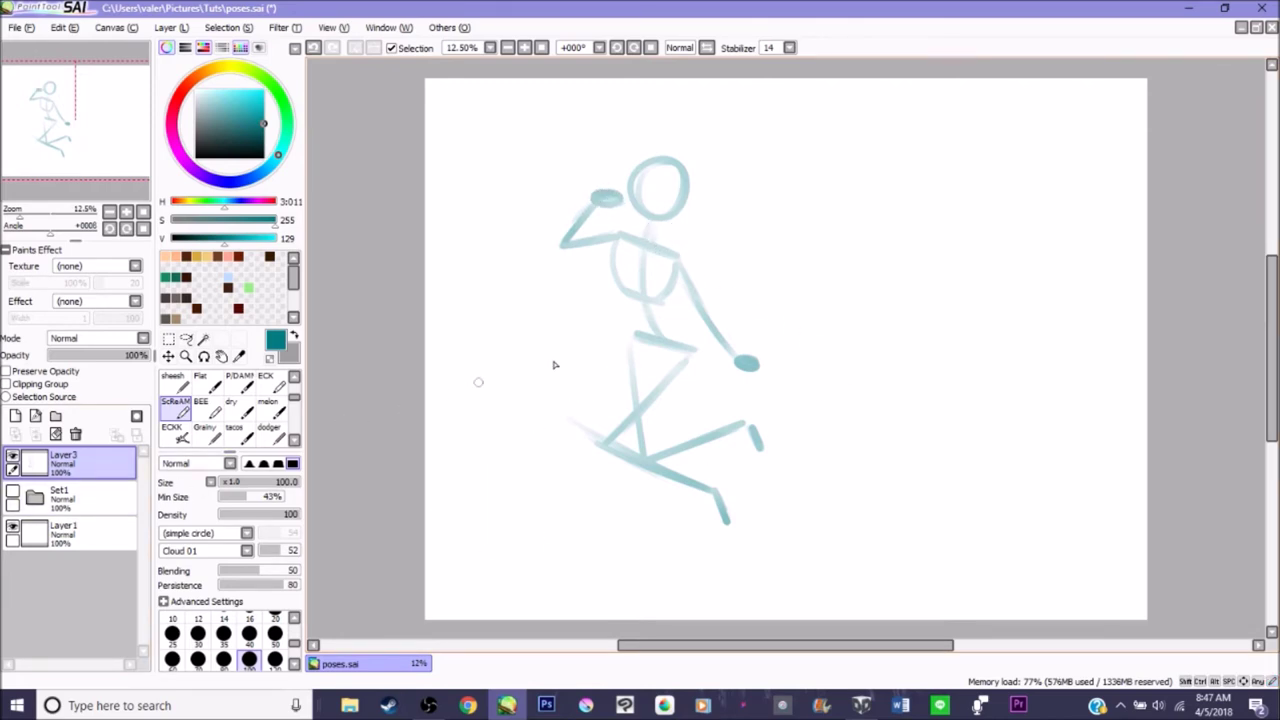
# Move the whole figure down and enlarge it from the top-right corner
pyautogui.hotkey('ctrl', 't')
pyautogui.moveTo(677, 329); pyautogui.dragTo(668, 380)
pyautogui.moveTo(763, 205); pyautogui.dragTo(783, 163)
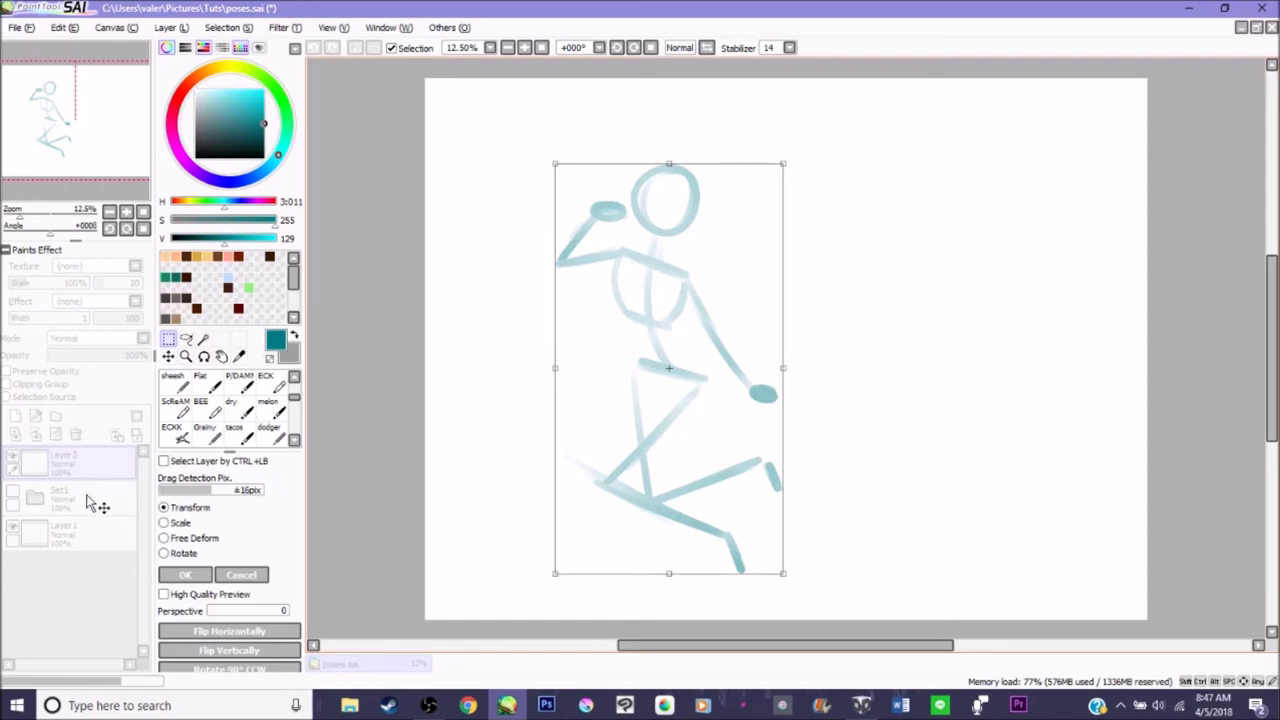
# Apply the transform, add an empty Layer4, and darken the teal colour
pyautogui.press('Return')
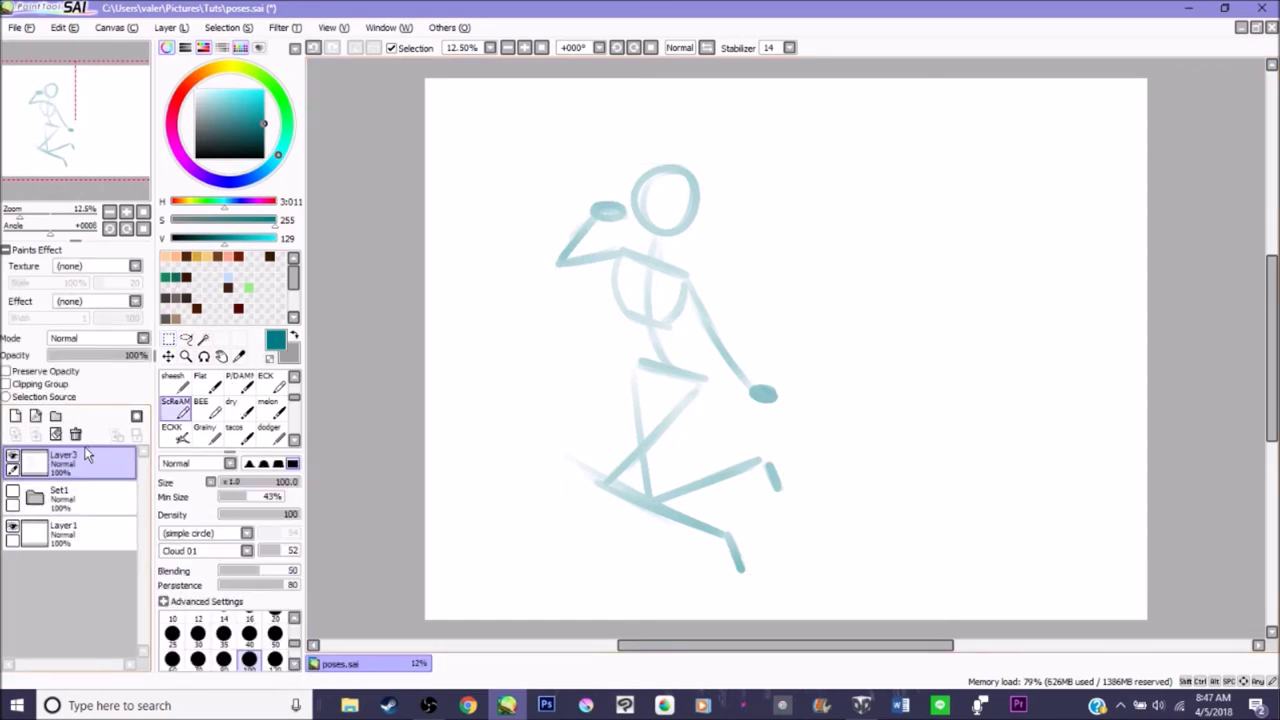
pyautogui.click(15, 416)
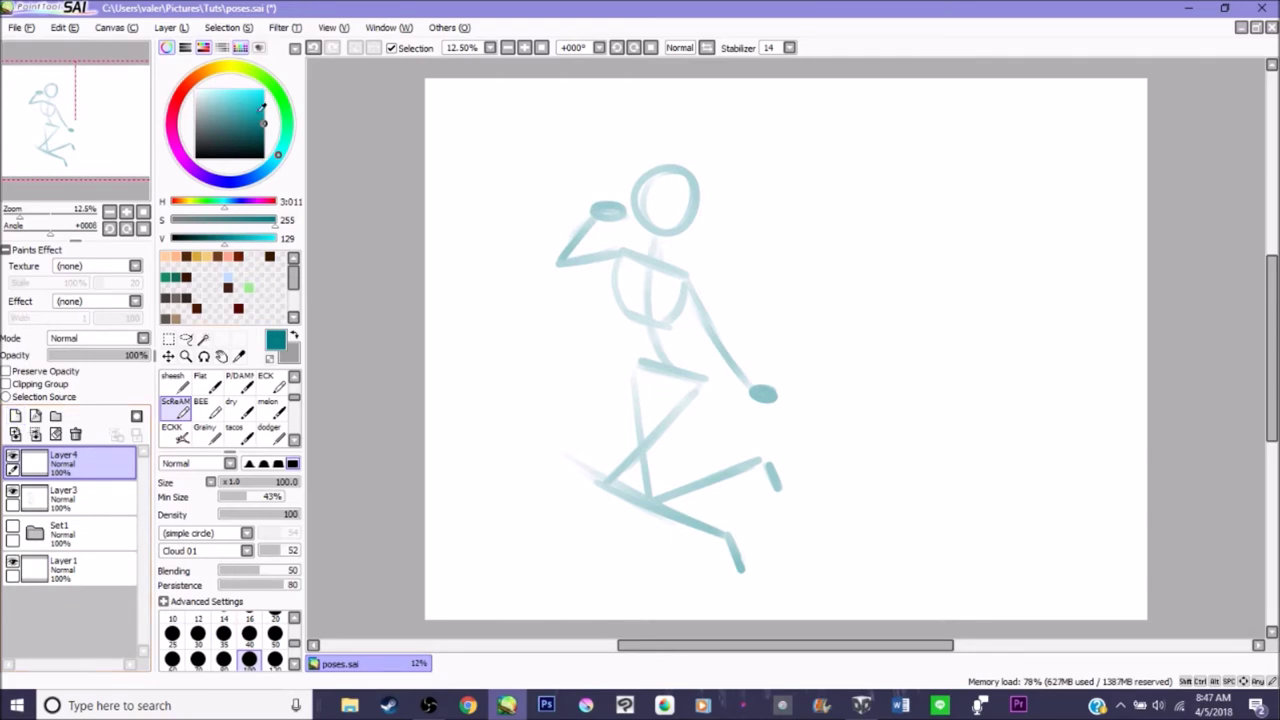
pyautogui.click(265, 137)
# Select the Grainy brush and zoom the canvas to 25%
pyautogui.click(270, 434)
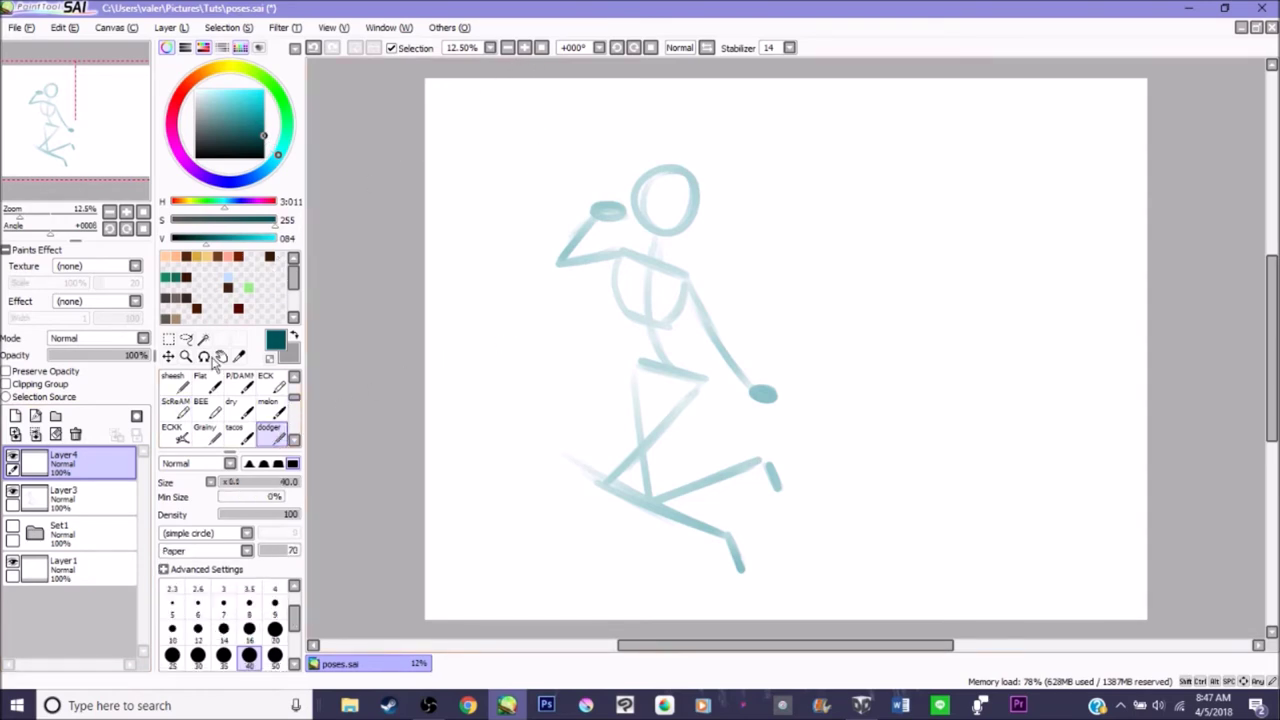
pyautogui.click(204, 430)
pyautogui.click(517, 52)
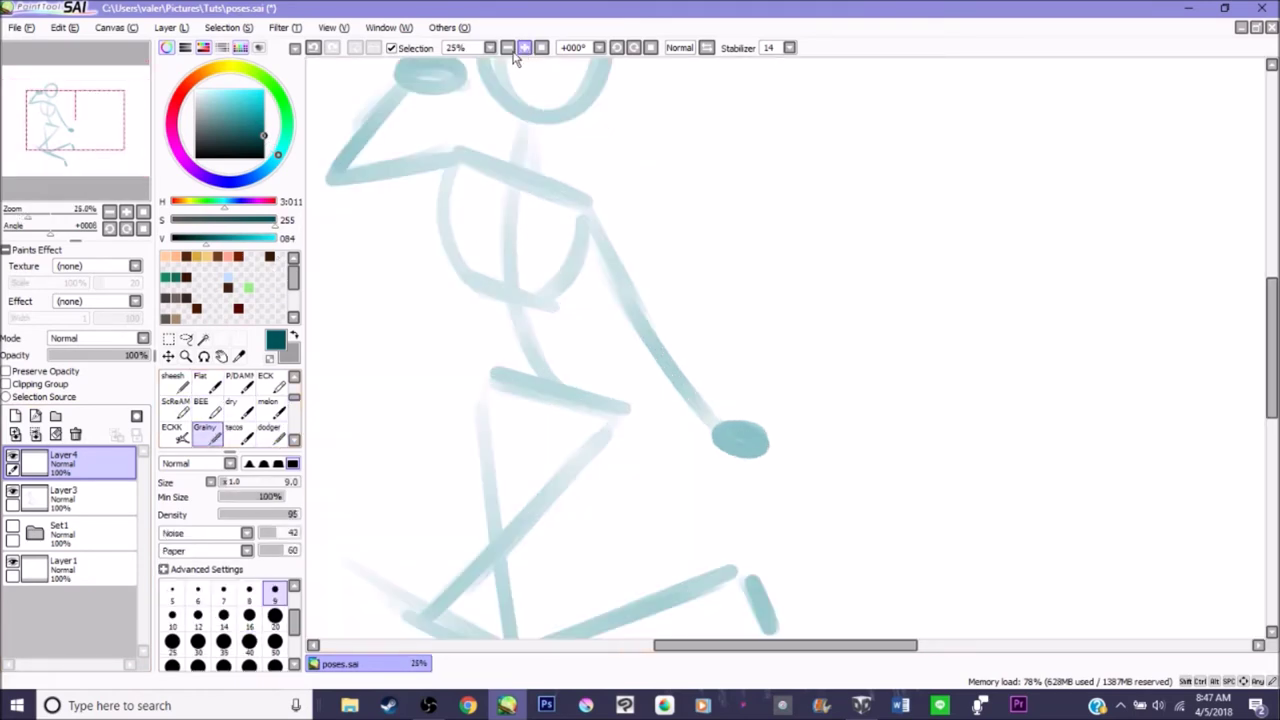
# Enlarge the brush to 16 and outline the head, face guides, neck and shoulders
pyautogui.moveTo(120, 155); pyautogui.dragTo(111, 141)
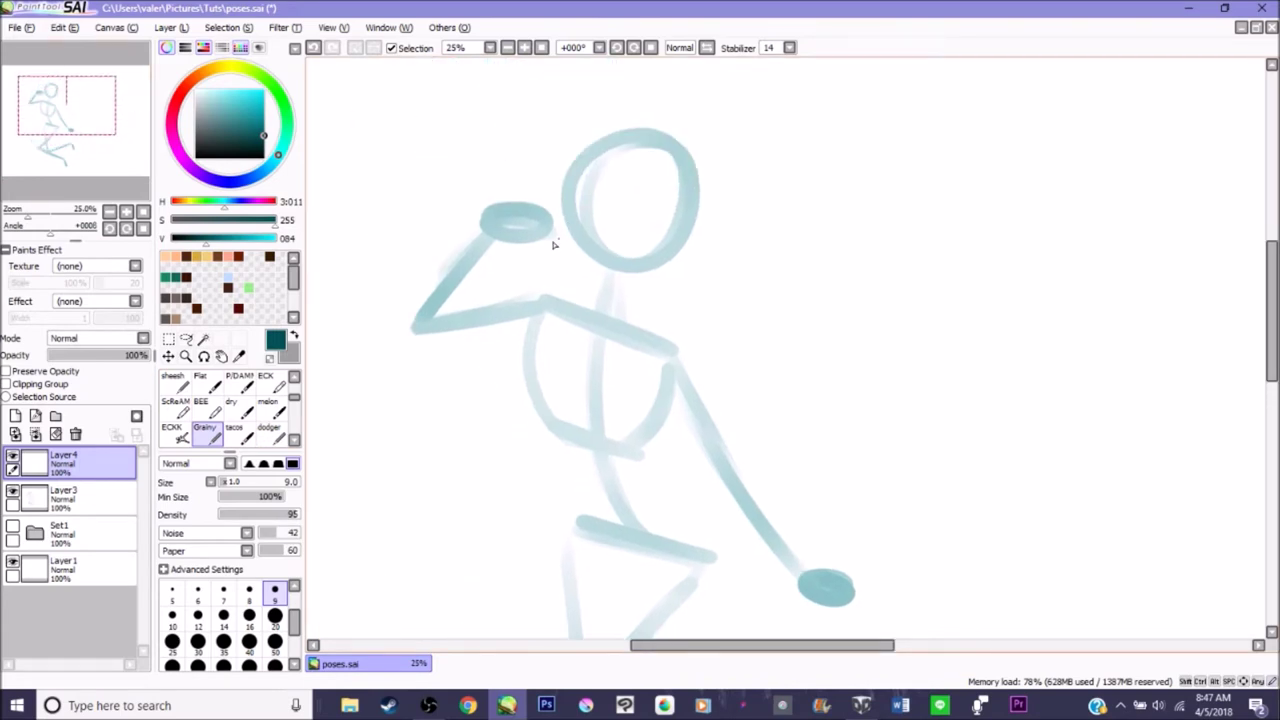
pyautogui.press(']')
pyautogui.press(']')
pyautogui.press(']')
pyautogui.press(']')
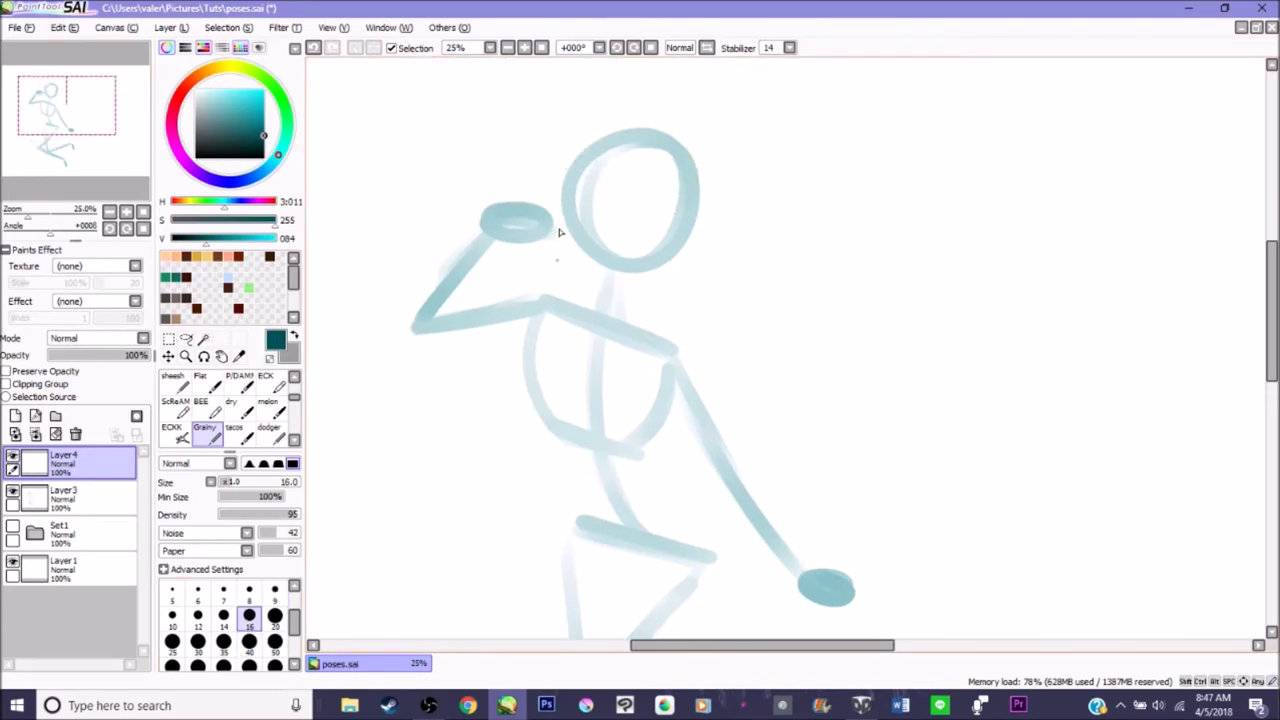
pyautogui.moveTo(561, 186)
pyautogui.mouseDown()
pyautogui.moveTo(565, 265)
pyautogui.moveTo(559, 240)
pyautogui.moveTo(585, 301)
pyautogui.moveTo(560, 268)
pyautogui.moveTo(586, 313)
pyautogui.moveTo(655, 275)
pyautogui.moveTo(637, 297)
pyautogui.moveTo(682, 227)
pyautogui.moveTo(659, 268)
pyautogui.moveTo(674, 234)
pyautogui.mouseUp()
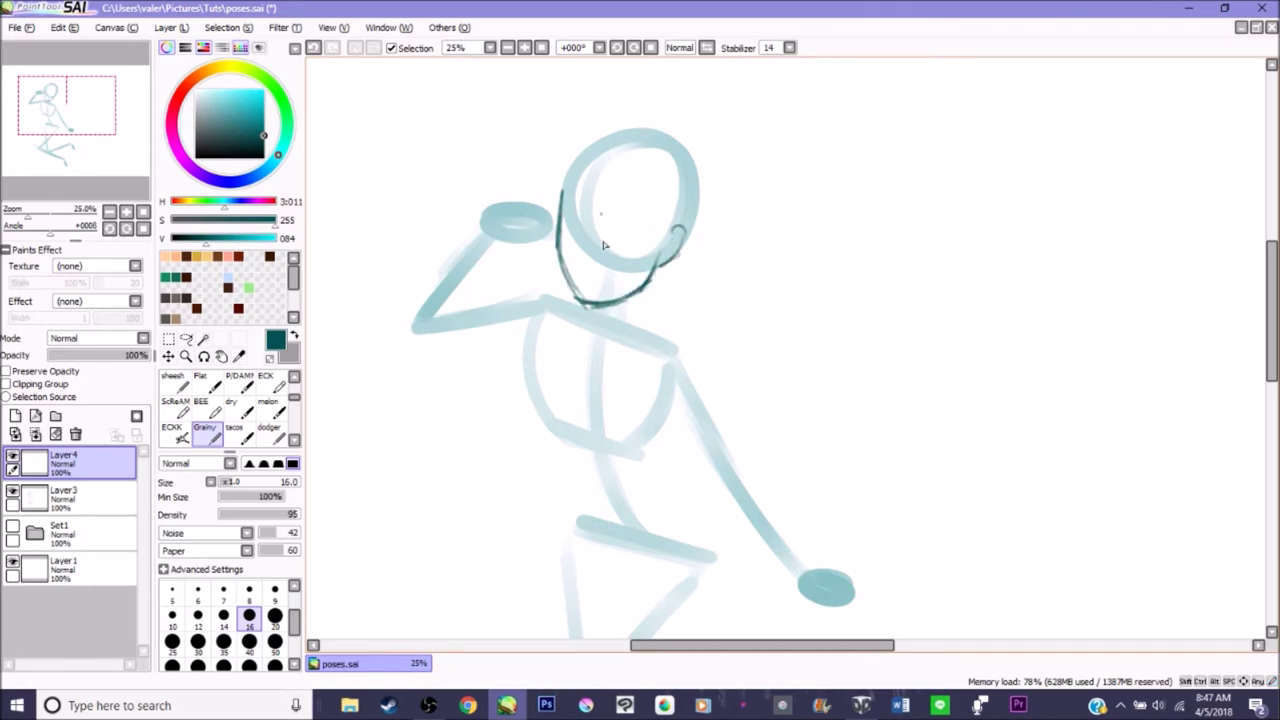
pyautogui.moveTo(570, 224); pyautogui.dragTo(670, 232)
pyautogui.moveTo(615, 160); pyautogui.dragTo(595, 295)
pyautogui.moveTo(566, 204)
pyautogui.mouseDown()
pyautogui.moveTo(578, 158)
pyautogui.moveTo(656, 132)
pyautogui.moveTo(690, 208)
pyautogui.moveTo(682, 232)
pyautogui.mouseUp()
pyautogui.moveTo(656, 283)
pyautogui.mouseDown()
pyautogui.moveTo(664, 343)
pyautogui.moveTo(713, 361)
pyautogui.moveTo(705, 395)
pyautogui.mouseUp()
pyautogui.moveTo(545, 295)
pyautogui.mouseDown()
pyautogui.moveTo(530, 352)
pyautogui.moveTo(529, 302)
pyautogui.moveTo(575, 310)
pyautogui.moveTo(603, 362)
pyautogui.moveTo(644, 348)
pyautogui.moveTo(696, 342)
pyautogui.mouseUp()
pyautogui.moveTo(586, 316); pyautogui.dragTo(598, 304)
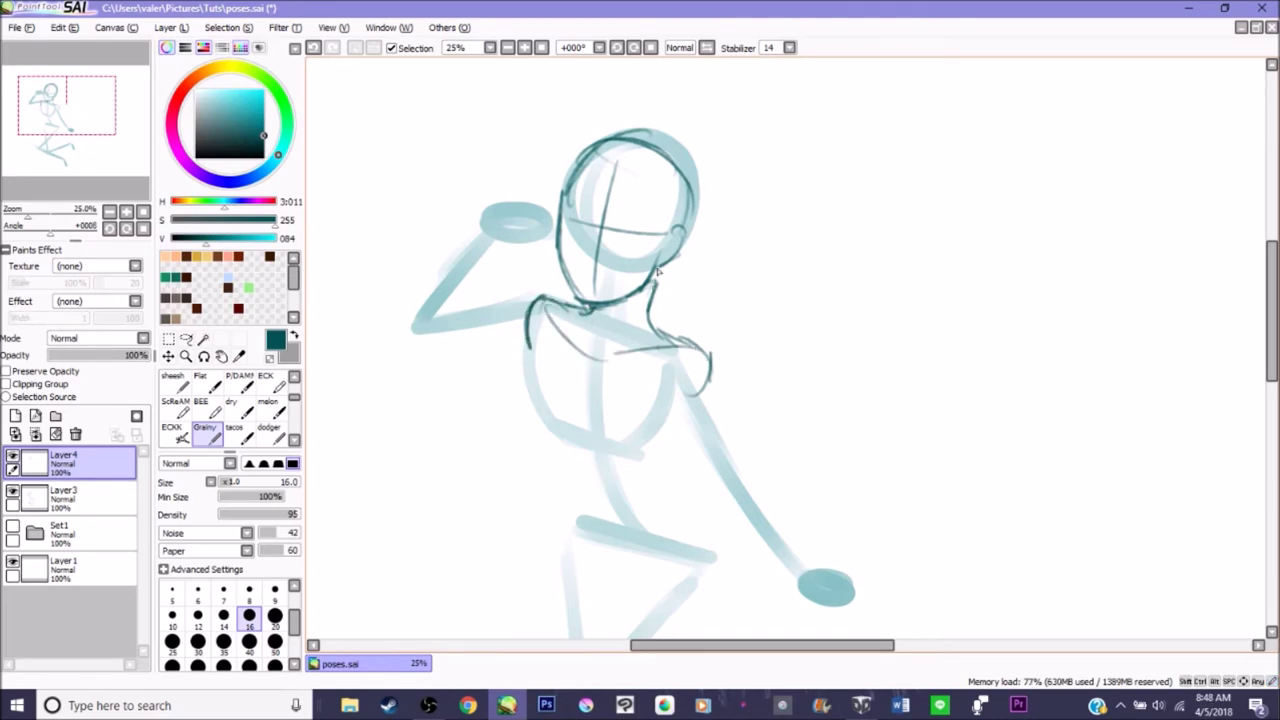
pyautogui.moveTo(657, 268)
pyautogui.mouseDown()
pyautogui.moveTo(651, 320)
pyautogui.moveTo(632, 328)
pyautogui.moveTo(593, 305)
pyautogui.moveTo(607, 346)
pyautogui.moveTo(638, 343)
pyautogui.moveTo(596, 306)
pyautogui.moveTo(648, 332)
pyautogui.mouseUp()
# Sketch the torso sides, waist curves and pelvis outline
pyautogui.moveTo(536, 377)
pyautogui.mouseDown()
pyautogui.moveTo(553, 437)
pyautogui.moveTo(524, 442)
pyautogui.moveTo(591, 434)
pyautogui.moveTo(601, 452)
pyautogui.moveTo(586, 417)
pyautogui.moveTo(645, 452)
pyautogui.mouseUp()
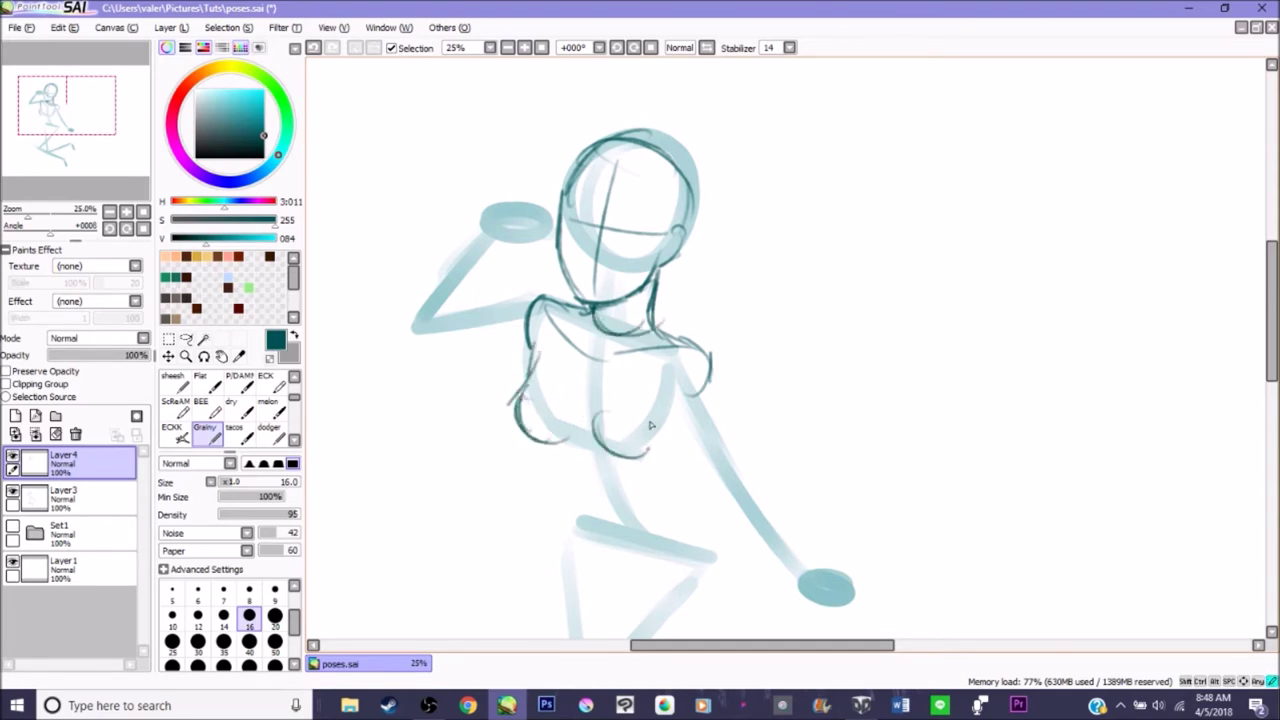
pyautogui.moveTo(596, 410)
pyautogui.mouseDown()
pyautogui.moveTo(664, 438)
pyautogui.moveTo(682, 420)
pyautogui.moveTo(684, 480)
pyautogui.mouseUp()
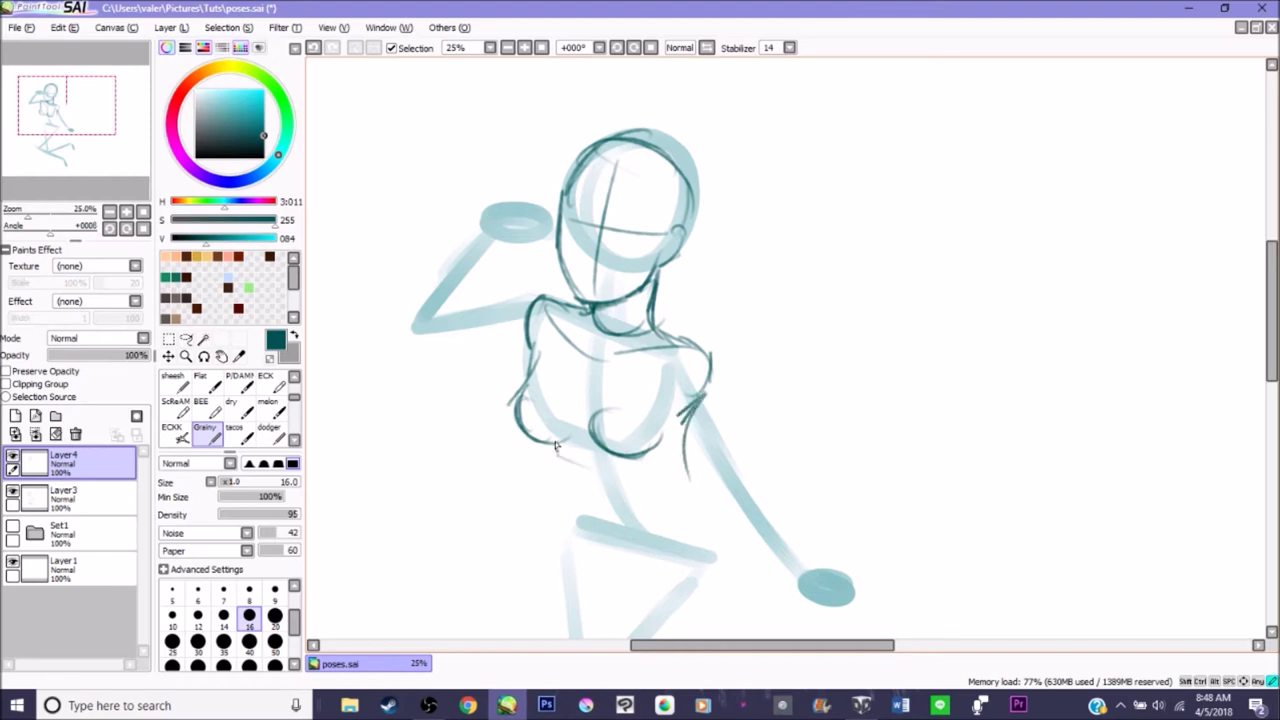
pyautogui.moveTo(555, 446)
pyautogui.mouseDown()
pyautogui.moveTo(584, 491)
pyautogui.moveTo(647, 500)
pyautogui.moveTo(684, 469)
pyautogui.moveTo(559, 465)
pyautogui.moveTo(569, 480)
pyautogui.moveTo(559, 464)
pyautogui.moveTo(610, 494)
pyautogui.mouseUp()
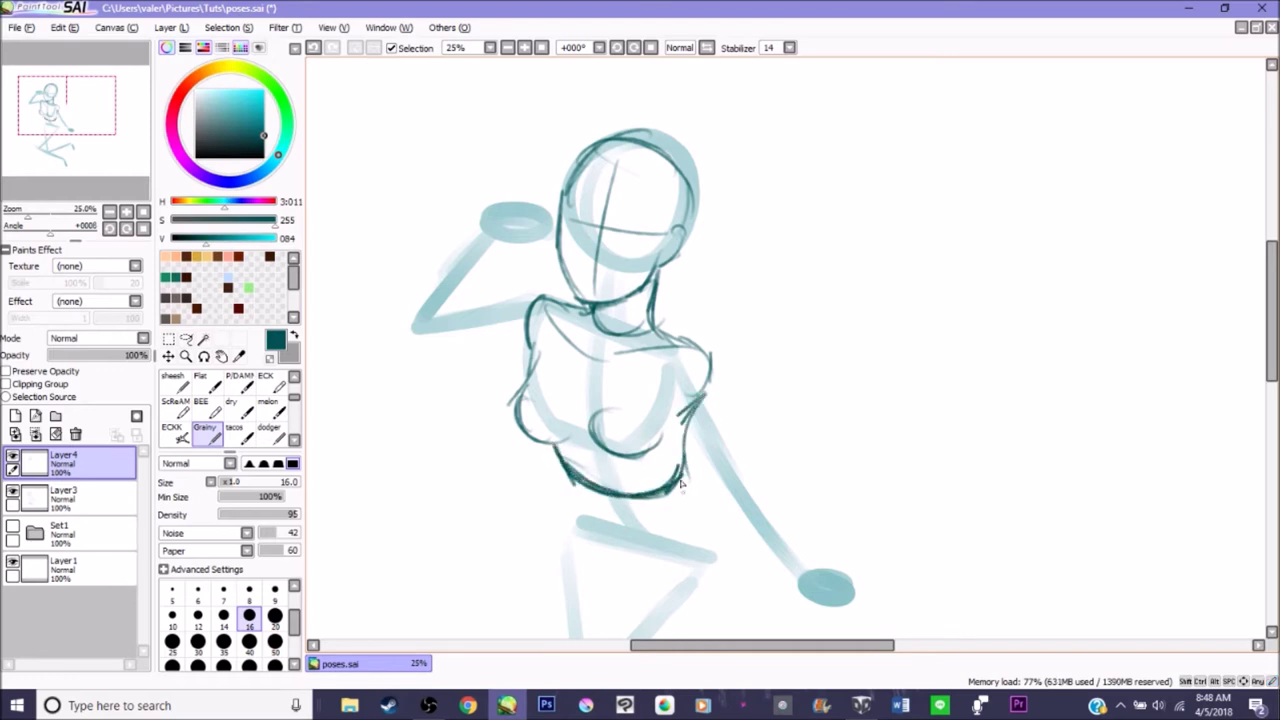
pyautogui.moveTo(86, 168); pyautogui.dragTo(83, 184)
pyautogui.moveTo(598, 374)
pyautogui.mouseDown()
pyautogui.moveTo(660, 437)
pyautogui.moveTo(736, 414)
pyautogui.moveTo(690, 368)
pyautogui.moveTo(742, 406)
pyautogui.mouseUp()
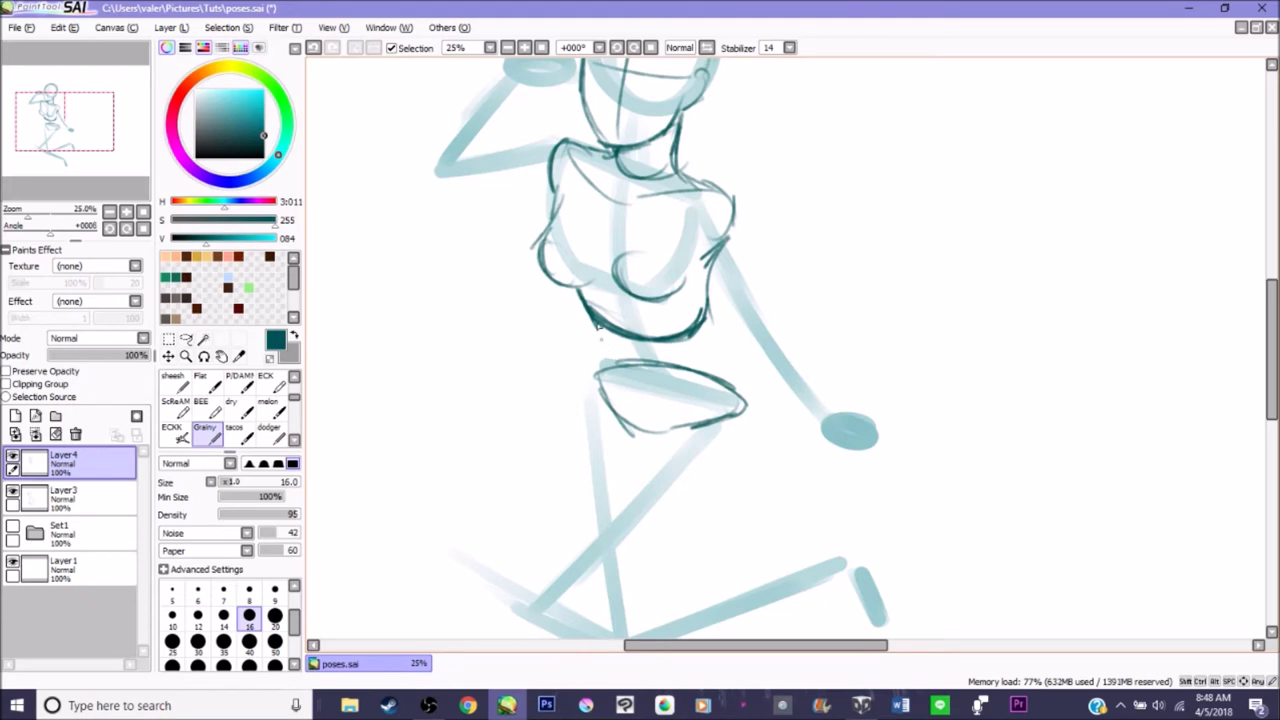
pyautogui.moveTo(596, 368); pyautogui.dragTo(593, 386)
pyautogui.moveTo(712, 285)
pyautogui.mouseDown()
pyautogui.moveTo(753, 422)
pyautogui.moveTo(723, 442)
pyautogui.moveTo(640, 437)
pyautogui.moveTo(694, 414)
pyautogui.moveTo(570, 556)
pyautogui.mouseUp()
# Outline the bent thigh's edges and underside over the skeleton
pyautogui.moveTo(101, 126); pyautogui.dragTo(96, 152)
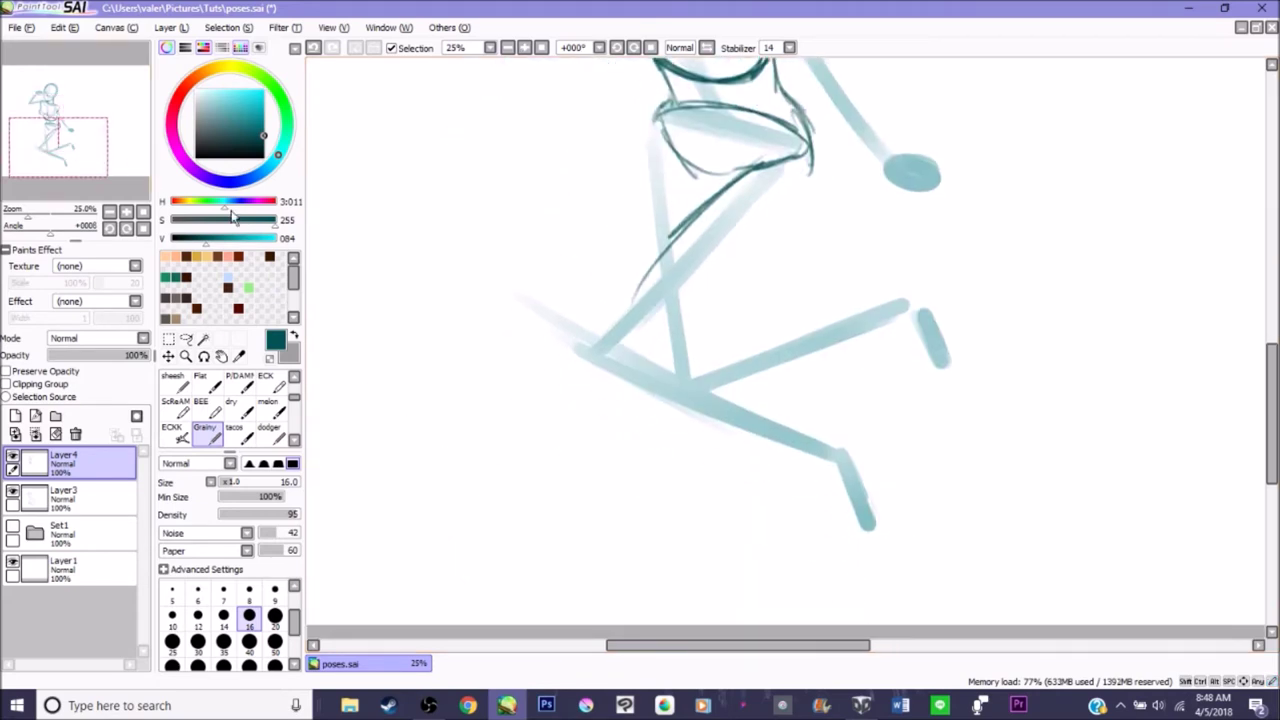
pyautogui.moveTo(645, 271)
pyautogui.mouseDown()
pyautogui.moveTo(607, 349)
pyautogui.moveTo(635, 291)
pyautogui.moveTo(645, 372)
pyautogui.mouseUp()
pyautogui.moveTo(672, 356); pyautogui.dragTo(740, 298)
pyautogui.moveTo(690, 335); pyautogui.dragTo(782, 260)
pyautogui.moveTo(722, 310)
pyautogui.mouseDown()
pyautogui.moveTo(798, 238)
pyautogui.moveTo(806, 196)
pyautogui.mouseUp()
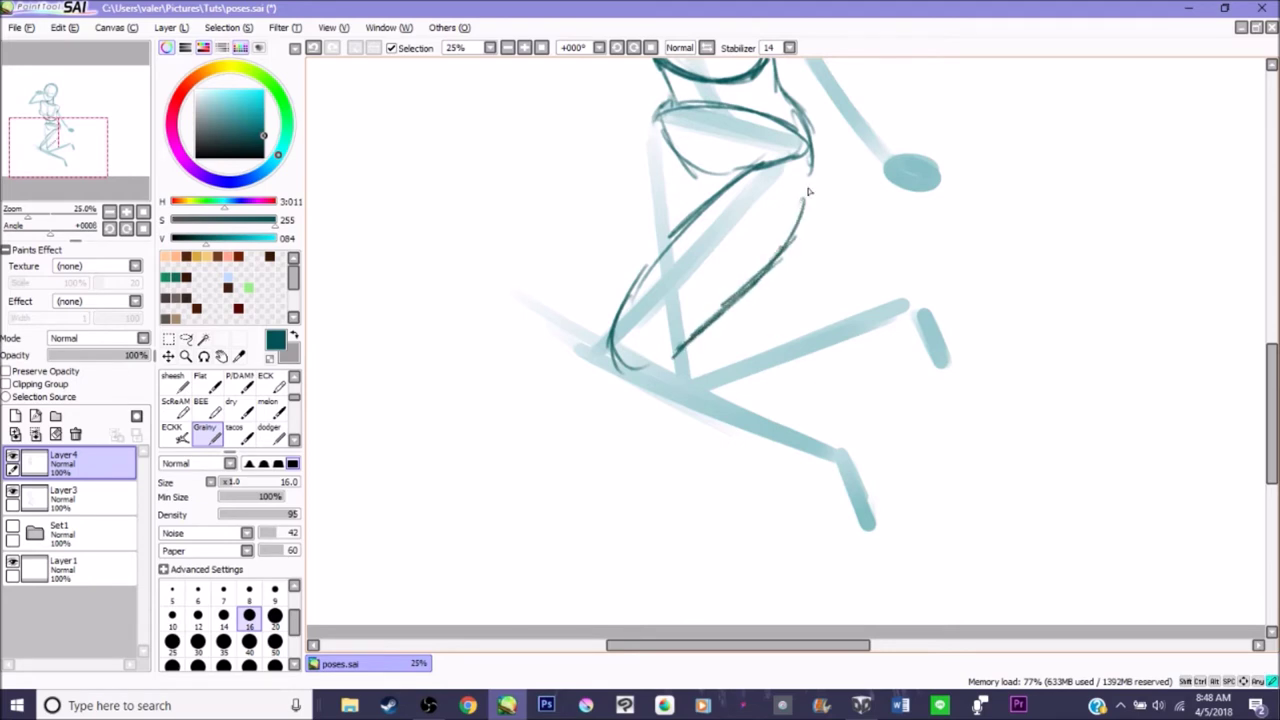
pyautogui.moveTo(780, 248)
pyautogui.mouseDown()
pyautogui.moveTo(814, 172)
pyautogui.moveTo(760, 265)
pyautogui.mouseUp()
pyautogui.moveTo(655, 120); pyautogui.dragTo(615, 240)
pyautogui.moveTo(640, 140); pyautogui.dragTo(615, 292)
pyautogui.moveTo(620, 215)
pyautogui.mouseDown()
pyautogui.moveTo(614, 305)
pyautogui.moveTo(648, 372)
pyautogui.moveTo(628, 364)
pyautogui.moveTo(680, 372)
pyautogui.moveTo(740, 406)
pyautogui.mouseUp()
# Sketch the knee, calf, shin and lower leg down toward the foot
pyautogui.moveTo(624, 390); pyautogui.dragTo(692, 422)
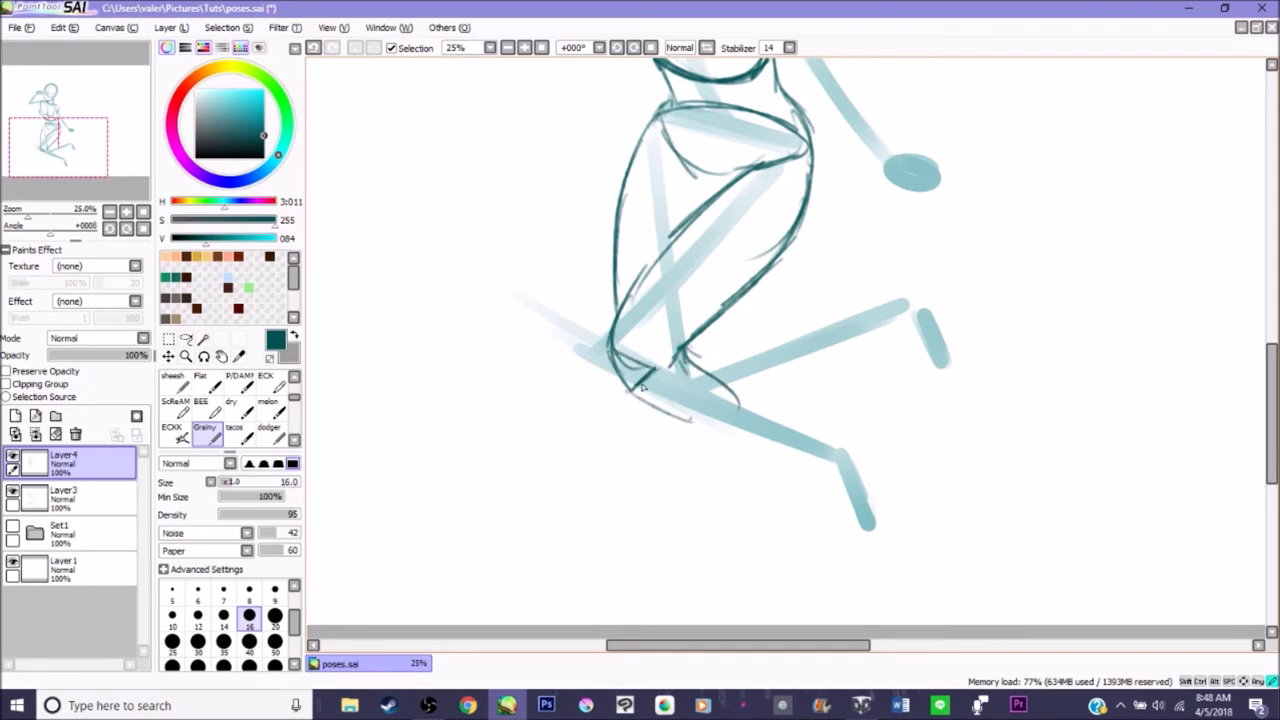
pyautogui.moveTo(614, 364)
pyautogui.mouseDown()
pyautogui.moveTo(690, 424)
pyautogui.moveTo(750, 440)
pyautogui.mouseUp()
pyautogui.moveTo(652, 400); pyautogui.dragTo(818, 450)
pyautogui.moveTo(682, 350)
pyautogui.mouseDown()
pyautogui.moveTo(806, 424)
pyautogui.moveTo(842, 417)
pyautogui.moveTo(824, 456)
pyautogui.moveTo(858, 460)
pyautogui.moveTo(842, 494)
pyautogui.moveTo(864, 518)
pyautogui.mouseUp()
pyautogui.moveTo(862, 454)
pyautogui.mouseDown()
pyautogui.moveTo(880, 526)
pyautogui.moveTo(868, 528)
pyautogui.mouseUp()
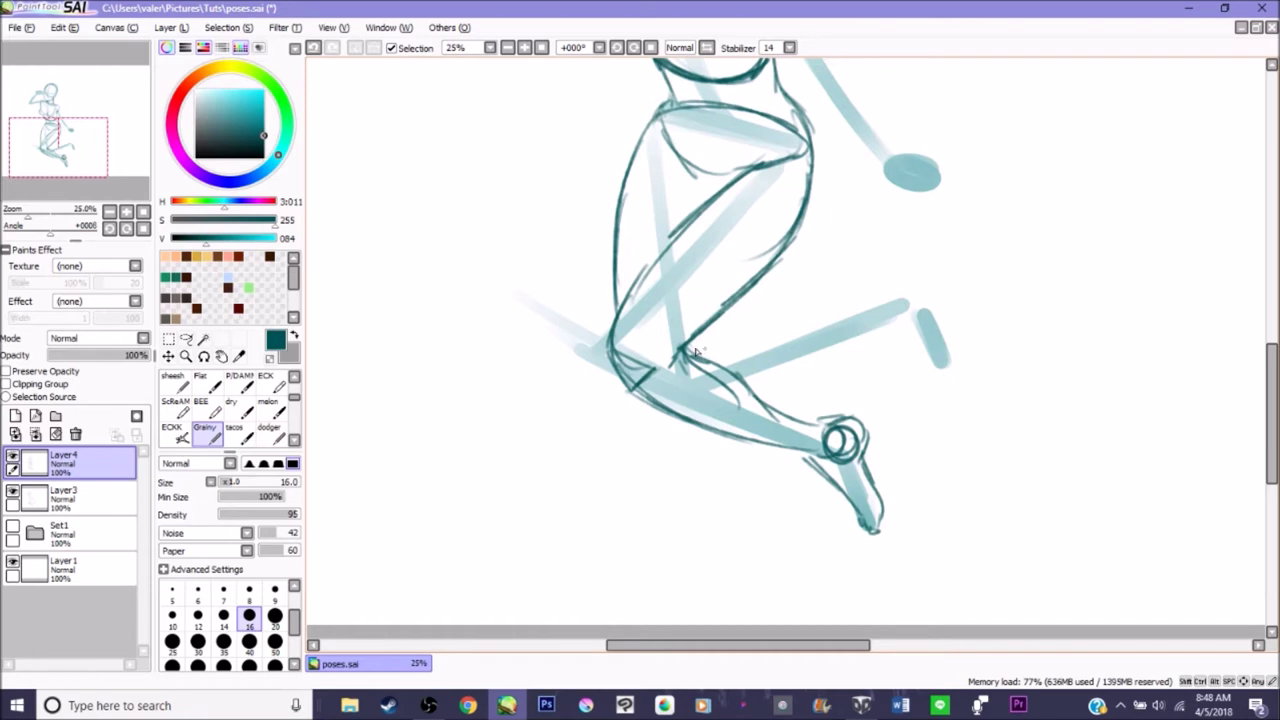
pyautogui.moveTo(697, 352)
pyautogui.mouseDown()
pyautogui.moveTo(712, 336)
pyautogui.moveTo(818, 326)
pyautogui.mouseUp()
pyautogui.moveTo(801, 370)
pyautogui.mouseDown()
pyautogui.moveTo(835, 350)
pyautogui.moveTo(750, 381)
pyautogui.mouseUp()
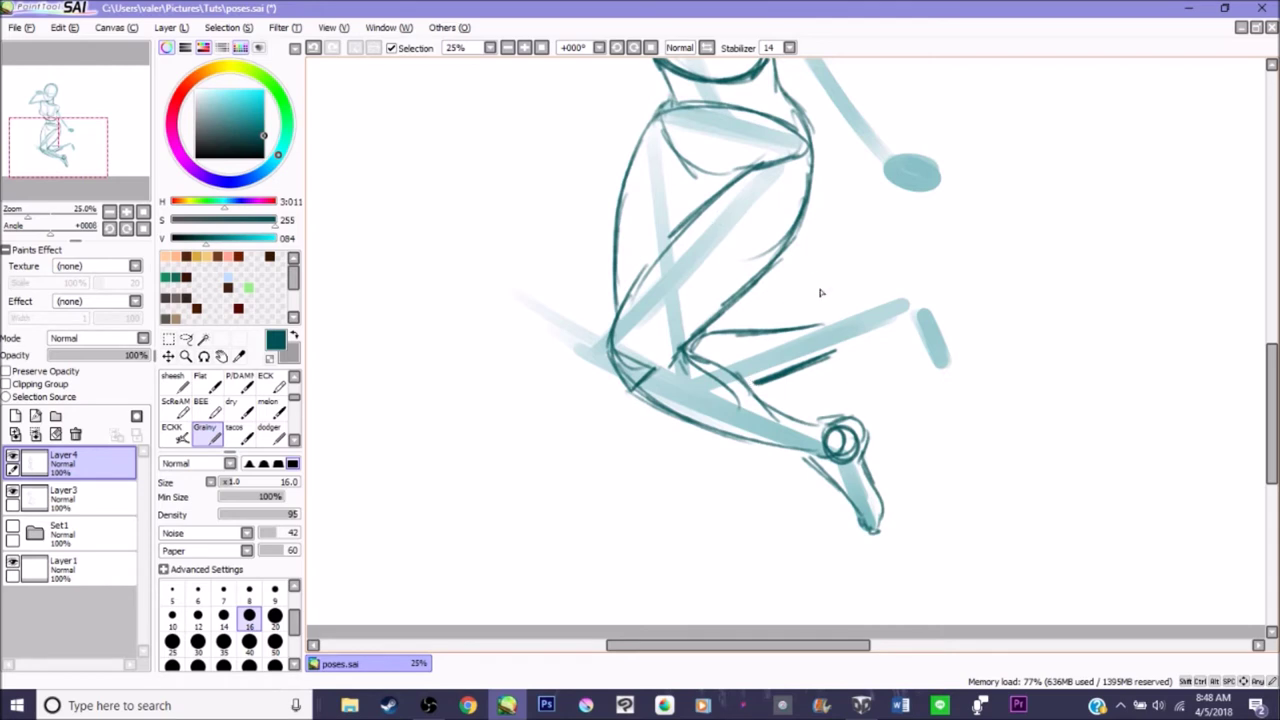
pyautogui.moveTo(818, 327)
pyautogui.mouseDown()
pyautogui.moveTo(859, 298)
pyautogui.moveTo(838, 320)
pyautogui.moveTo(875, 311)
pyautogui.moveTo(843, 356)
pyautogui.moveTo(904, 337)
pyautogui.moveTo(894, 317)
pyautogui.moveTo(922, 334)
pyautogui.mouseUp()
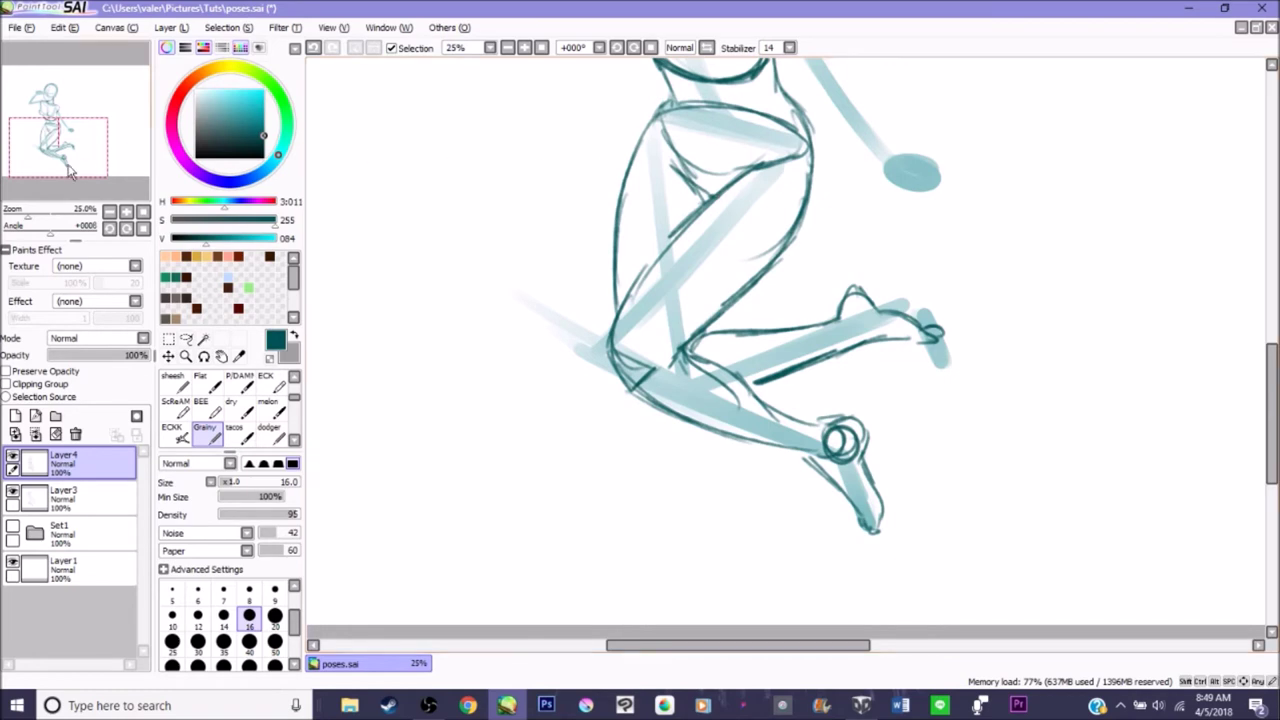
# Sketch the shoulder, upper arm and forearm of the lowered arm down to the hand
pyautogui.moveTo(72, 173); pyautogui.dragTo(80, 148)
pyautogui.moveTo(728, 284); pyautogui.dragTo(782, 334)
pyautogui.moveTo(750, 212)
pyautogui.mouseDown()
pyautogui.moveTo(790, 303)
pyautogui.moveTo(758, 222)
pyautogui.mouseUp()
pyautogui.moveTo(776, 330)
pyautogui.mouseDown()
pyautogui.moveTo(833, 432)
pyautogui.moveTo(795, 397)
pyautogui.moveTo(825, 392)
pyautogui.moveTo(800, 316)
pyautogui.moveTo(855, 425)
pyautogui.moveTo(844, 403)
pyautogui.moveTo(888, 411)
pyautogui.moveTo(874, 444)
pyautogui.moveTo(847, 448)
pyautogui.moveTo(854, 463)
pyautogui.moveTo(933, 466)
pyautogui.moveTo(914, 438)
pyautogui.moveTo(862, 436)
pyautogui.mouseUp()
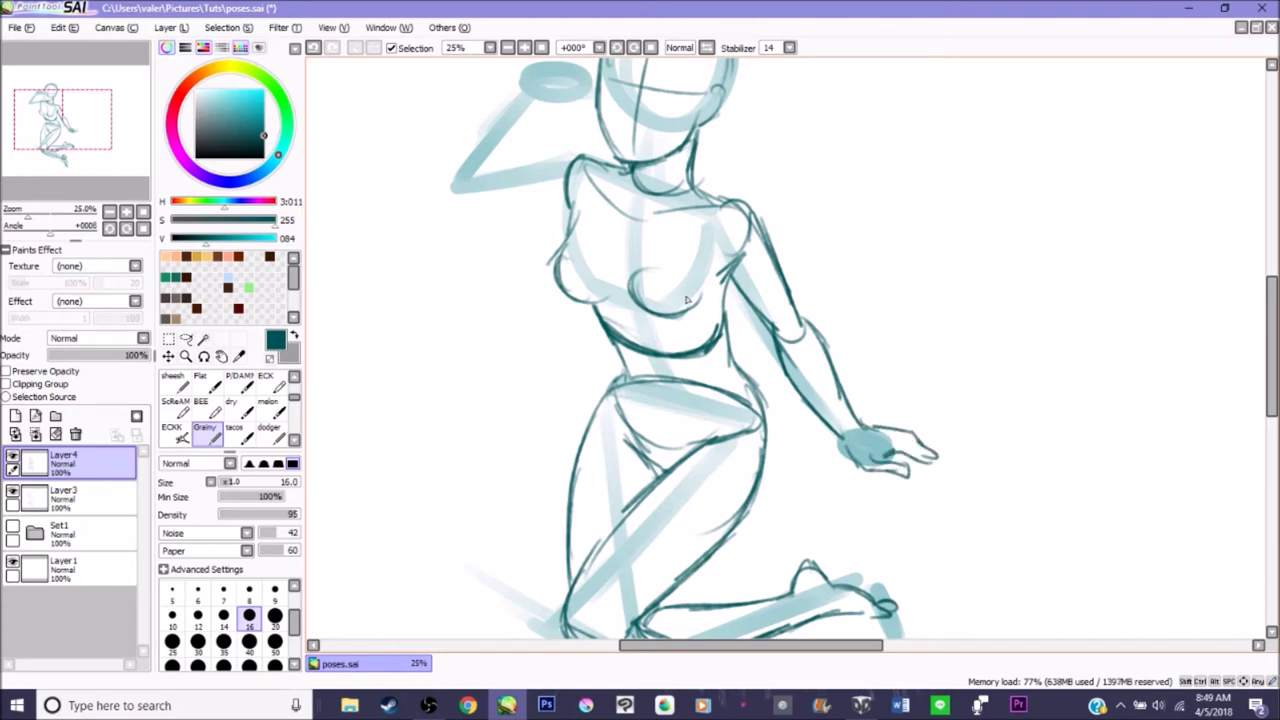
# Sketch the raised arm with its elbow, fist and underside, plus the chest's left side
pyautogui.moveTo(94, 158); pyautogui.dragTo(100, 128)
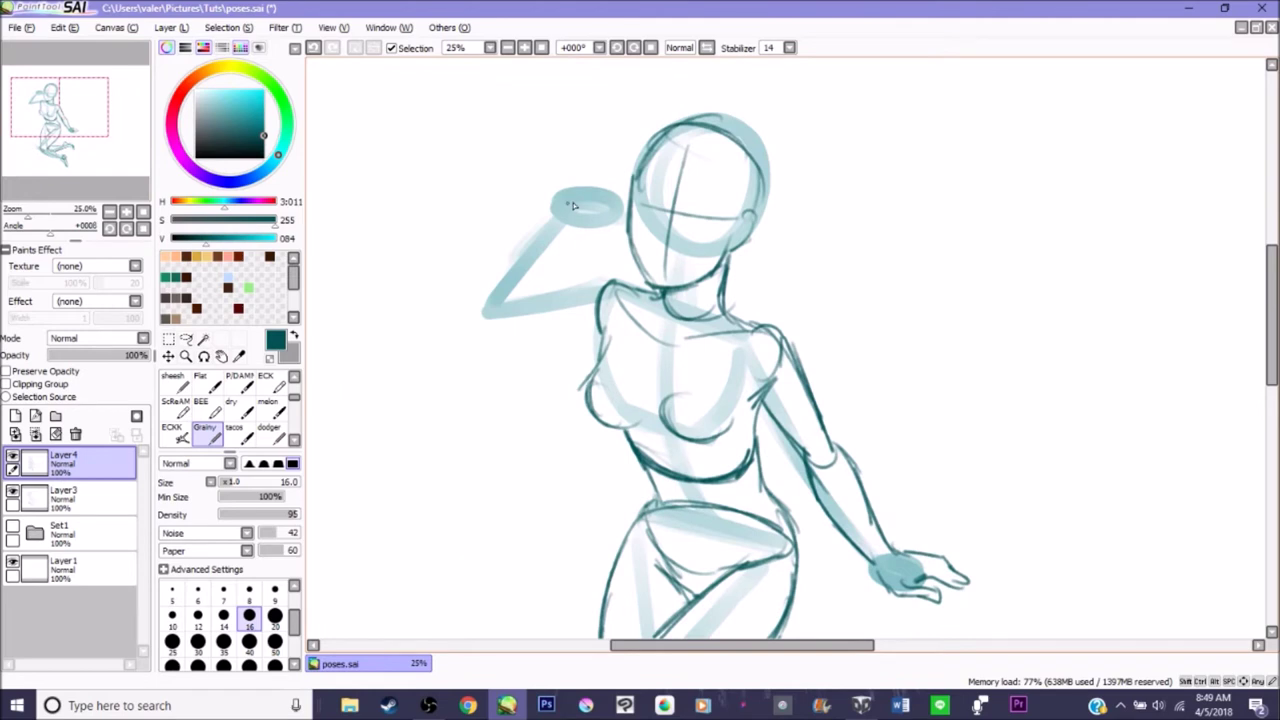
pyautogui.moveTo(566, 188); pyautogui.dragTo(516, 262)
pyautogui.moveTo(556, 196)
pyautogui.mouseDown()
pyautogui.moveTo(585, 188)
pyautogui.moveTo(568, 198)
pyautogui.moveTo(586, 229)
pyautogui.moveTo(596, 210)
pyautogui.moveTo(612, 214)
pyautogui.moveTo(576, 190)
pyautogui.moveTo(619, 190)
pyautogui.moveTo(623, 218)
pyautogui.moveTo(623, 188)
pyautogui.moveTo(563, 247)
pyautogui.moveTo(614, 238)
pyautogui.mouseUp()
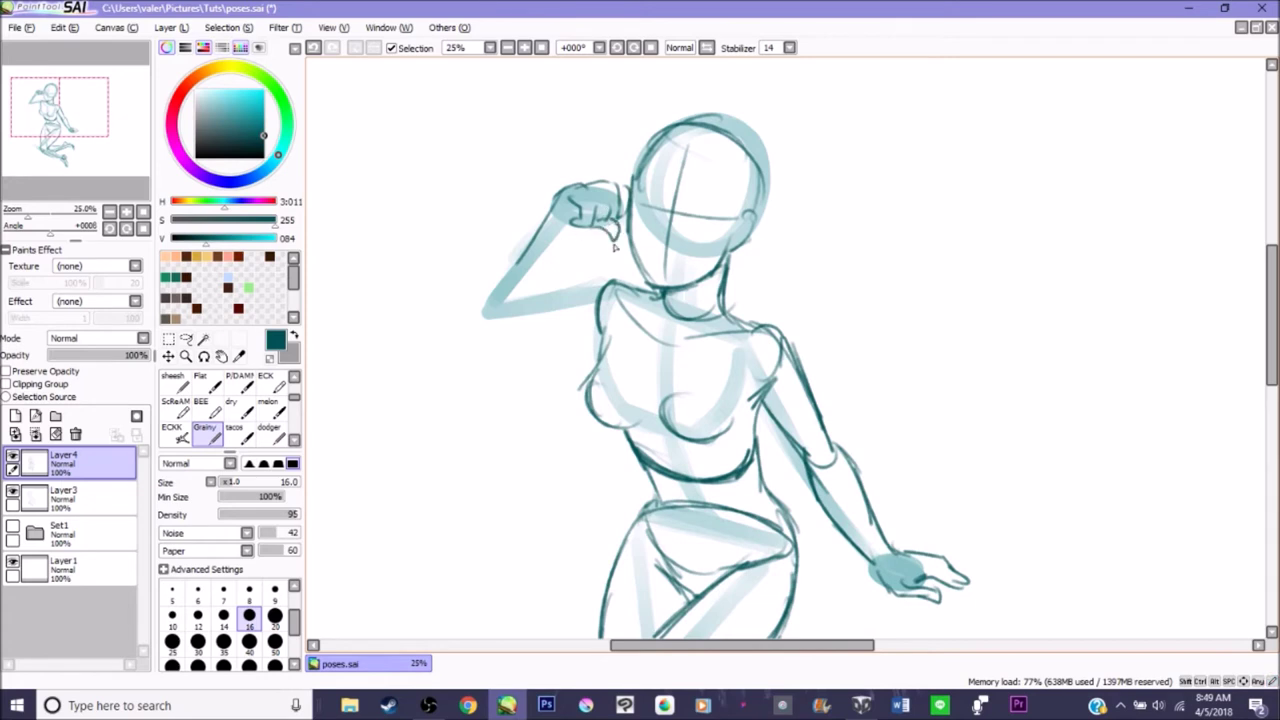
pyautogui.moveTo(530, 240)
pyautogui.mouseDown()
pyautogui.moveTo(469, 316)
pyautogui.moveTo(482, 352)
pyautogui.moveTo(545, 287)
pyautogui.moveTo(541, 302)
pyautogui.moveTo(580, 226)
pyautogui.mouseUp()
pyautogui.moveTo(476, 356)
pyautogui.mouseDown()
pyautogui.moveTo(575, 292)
pyautogui.moveTo(544, 297)
pyautogui.moveTo(656, 290)
pyautogui.mouseUp()
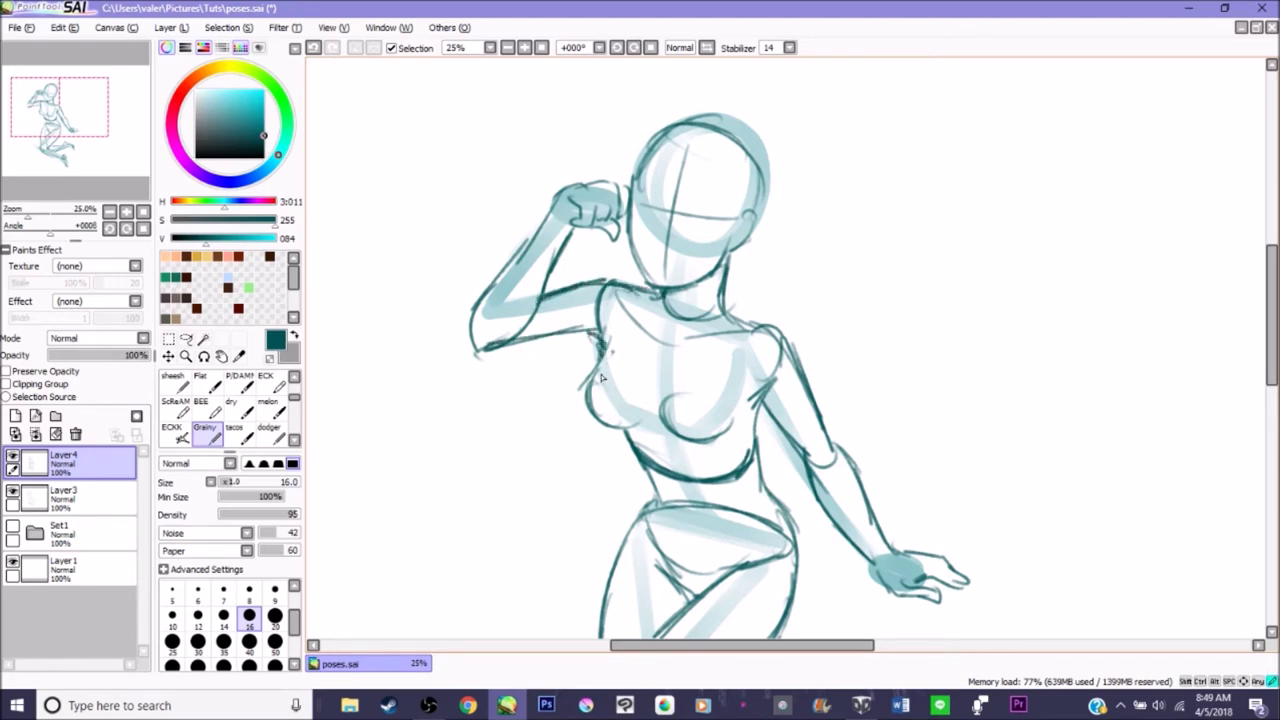
pyautogui.moveTo(610, 350)
pyautogui.mouseDown()
pyautogui.moveTo(597, 422)
pyautogui.moveTo(604, 362)
pyautogui.mouseUp()
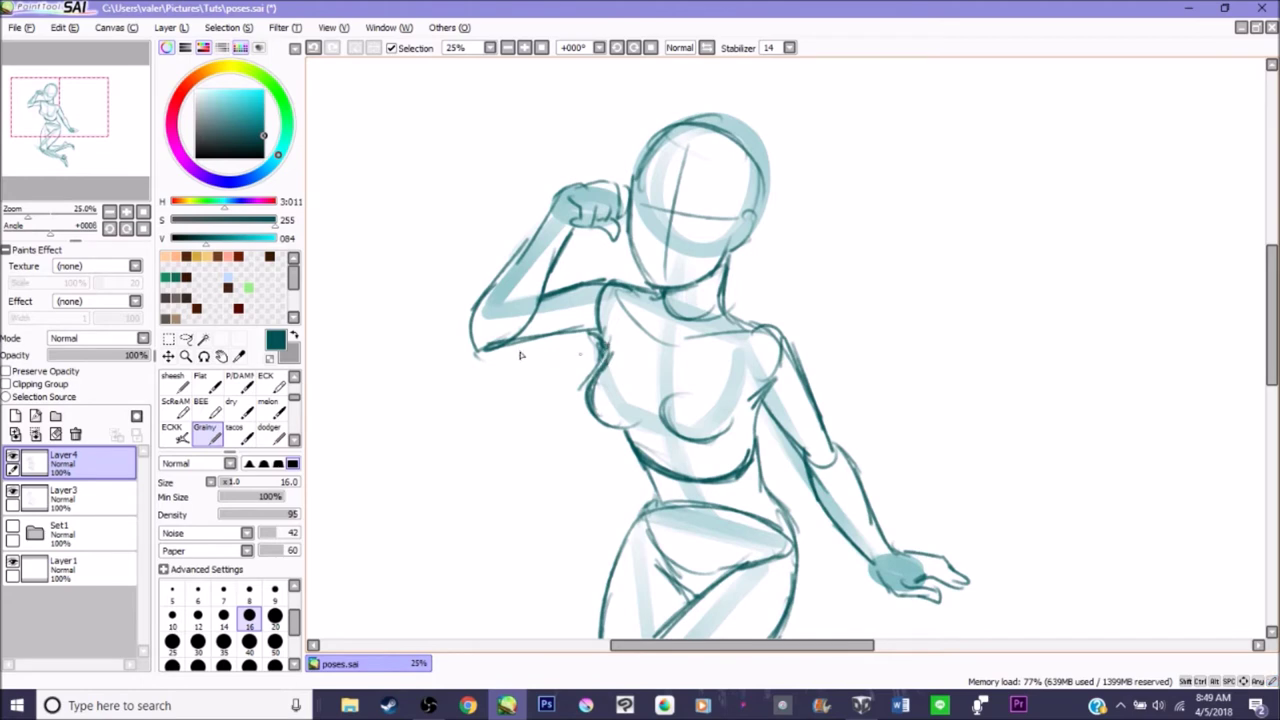
pyautogui.moveTo(470, 320)
pyautogui.mouseDown()
pyautogui.moveTo(481, 352)
pyautogui.moveTo(476, 311)
pyautogui.moveTo(500, 351)
pyautogui.moveTo(606, 350)
pyautogui.mouseUp()
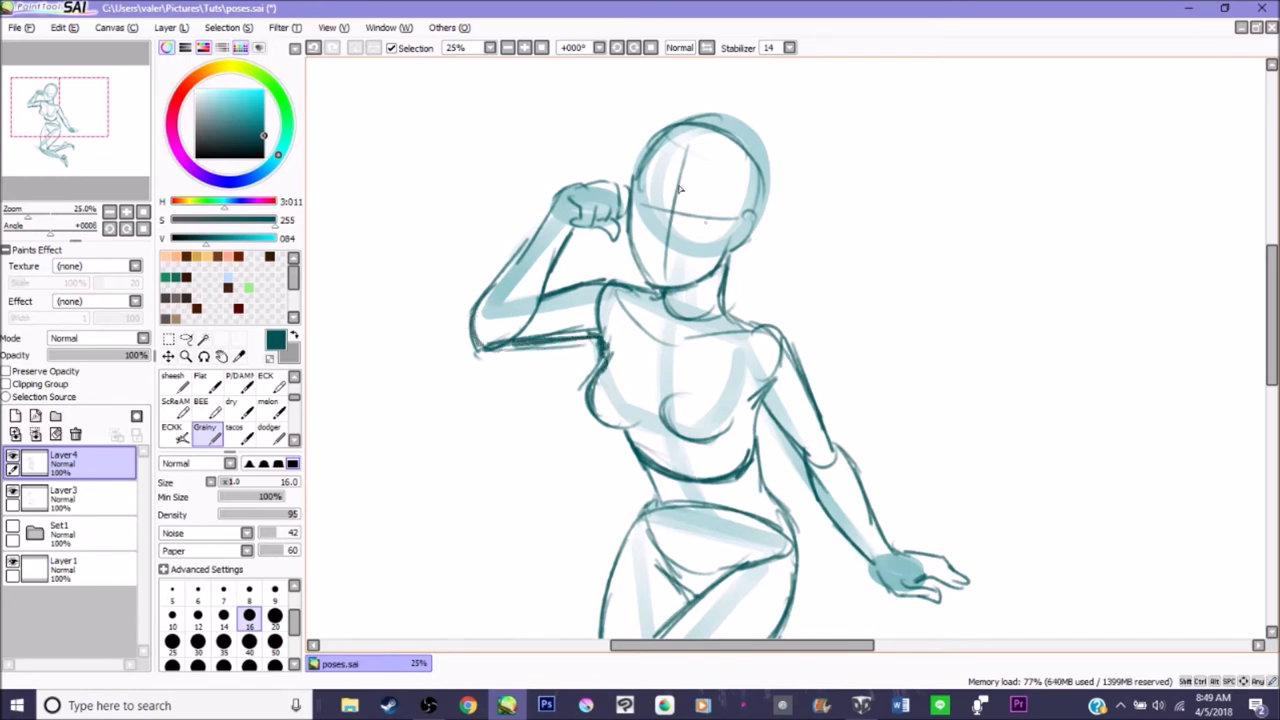
# Draw two eyes and a smiling mouth, then zoom out to 12.5%
pyautogui.moveTo(688, 192); pyautogui.dragTo(712, 208)
pyautogui.moveTo(636, 198); pyautogui.dragTo(656, 194)
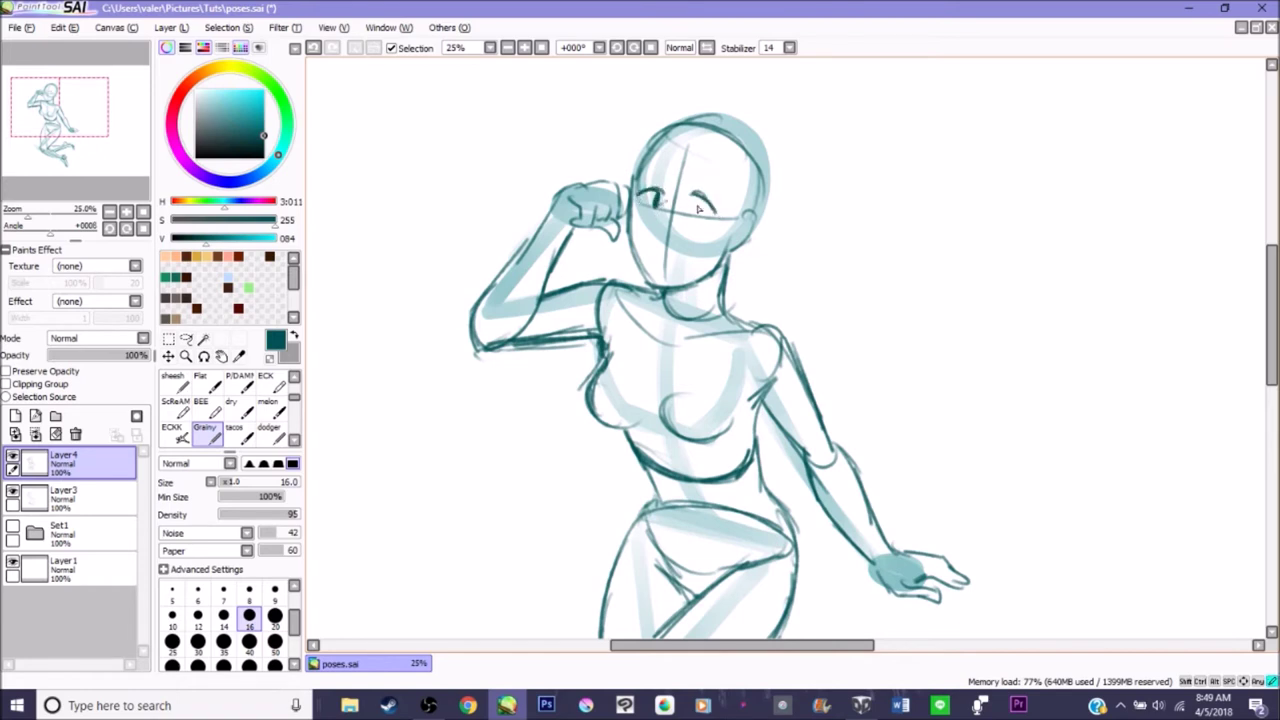
pyautogui.moveTo(652, 250)
pyautogui.mouseDown()
pyautogui.moveTo(668, 260)
pyautogui.moveTo(698, 246)
pyautogui.mouseUp()
pyautogui.click(524, 47)
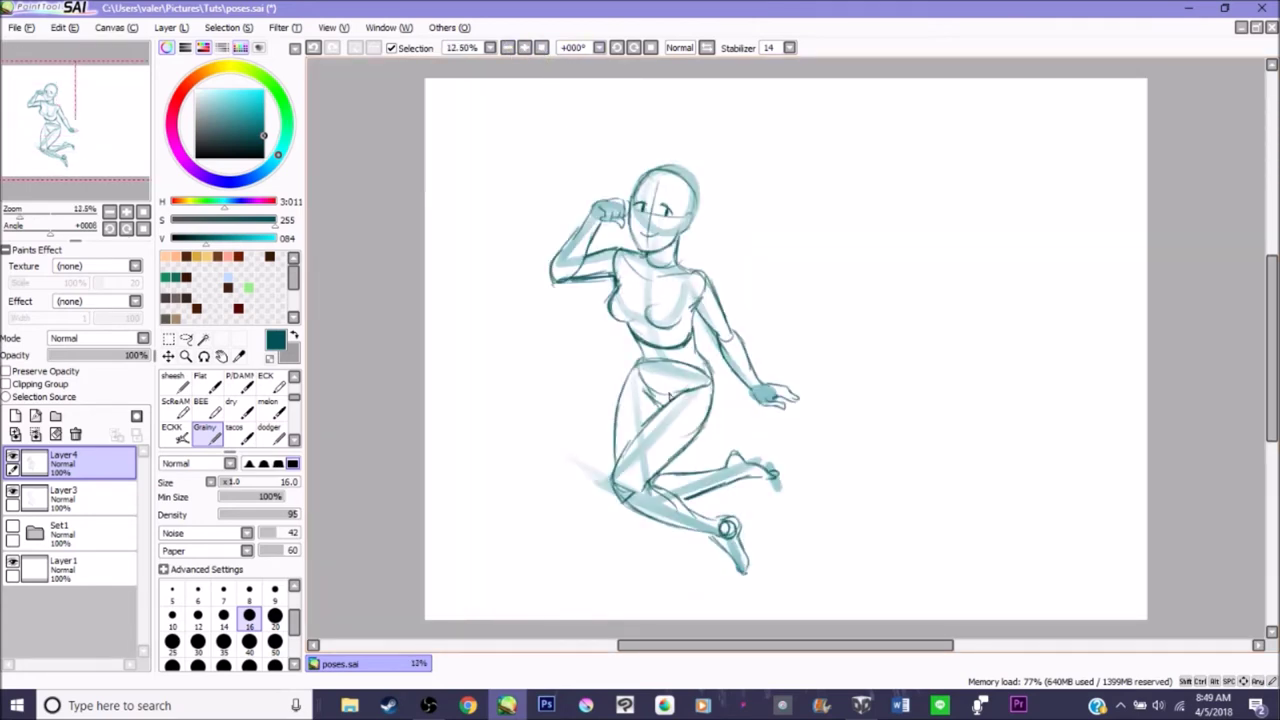
# Group Layer4 and Layer3 into a new collapsed folder Set2
pyautogui.click(55, 416)
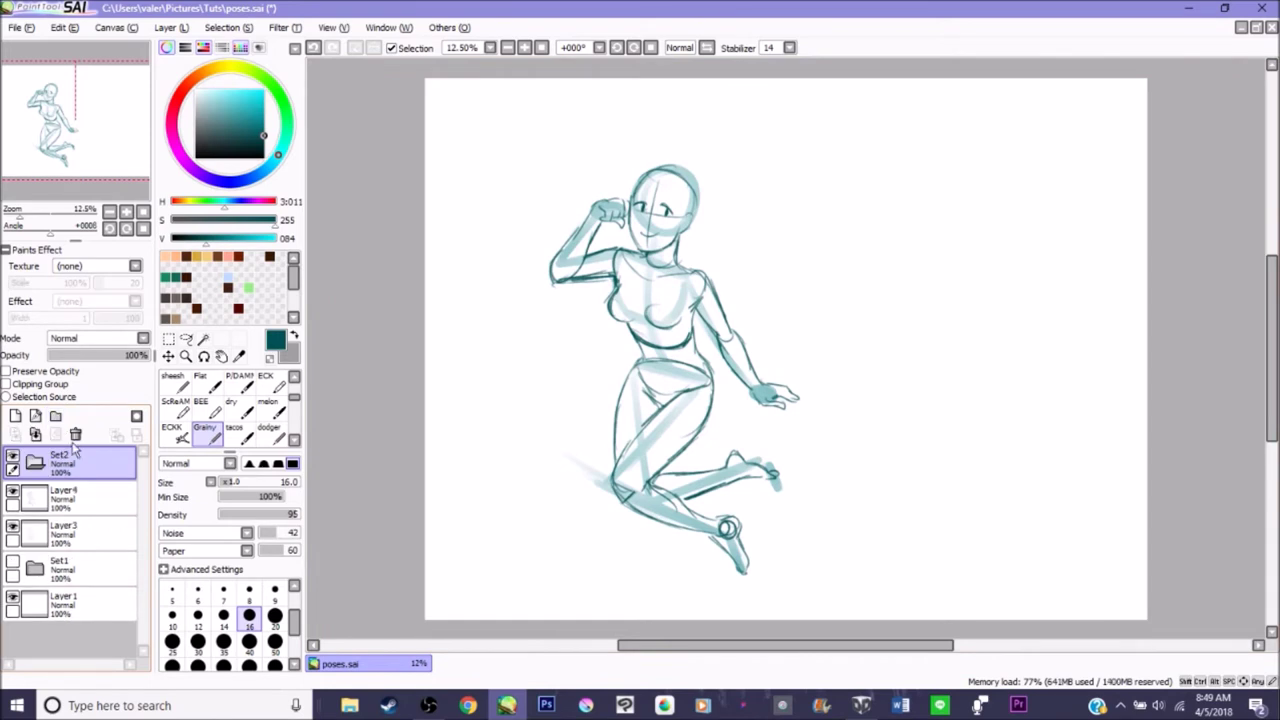
pyautogui.moveTo(70, 497); pyautogui.dragTo(62, 462)
pyautogui.moveTo(97, 549); pyautogui.dragTo(100, 500)
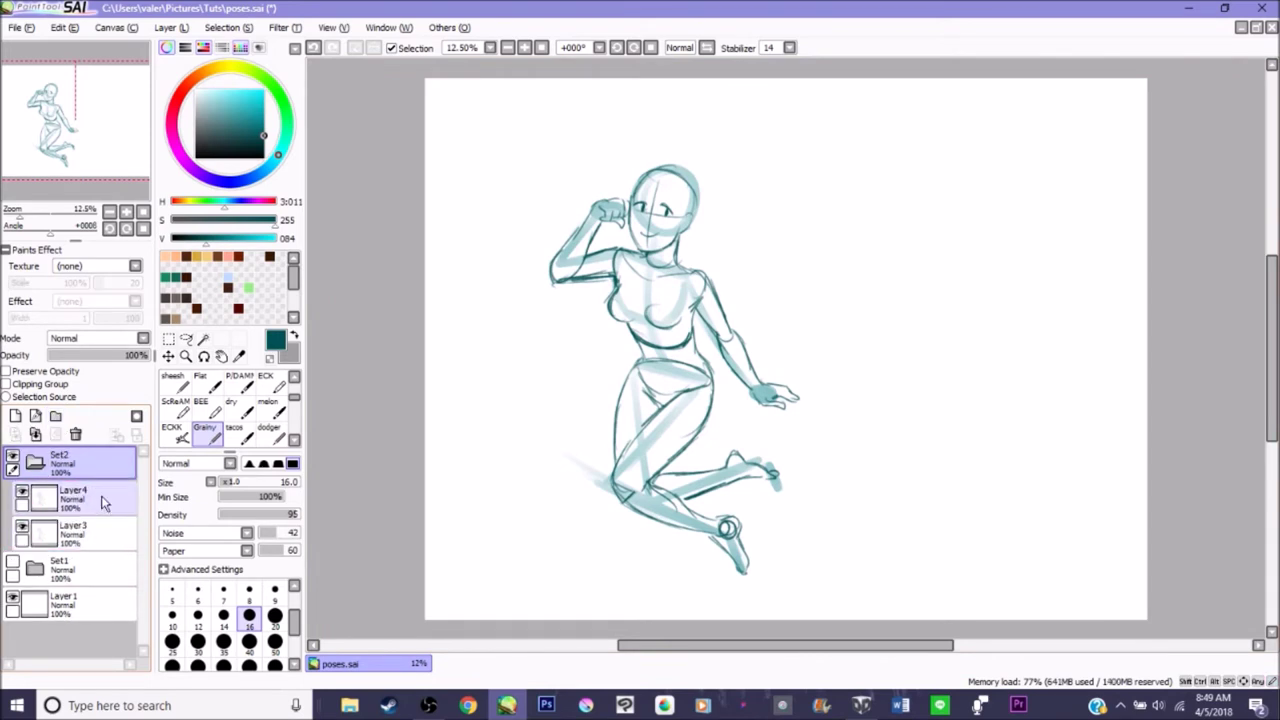
pyautogui.click(50, 468)
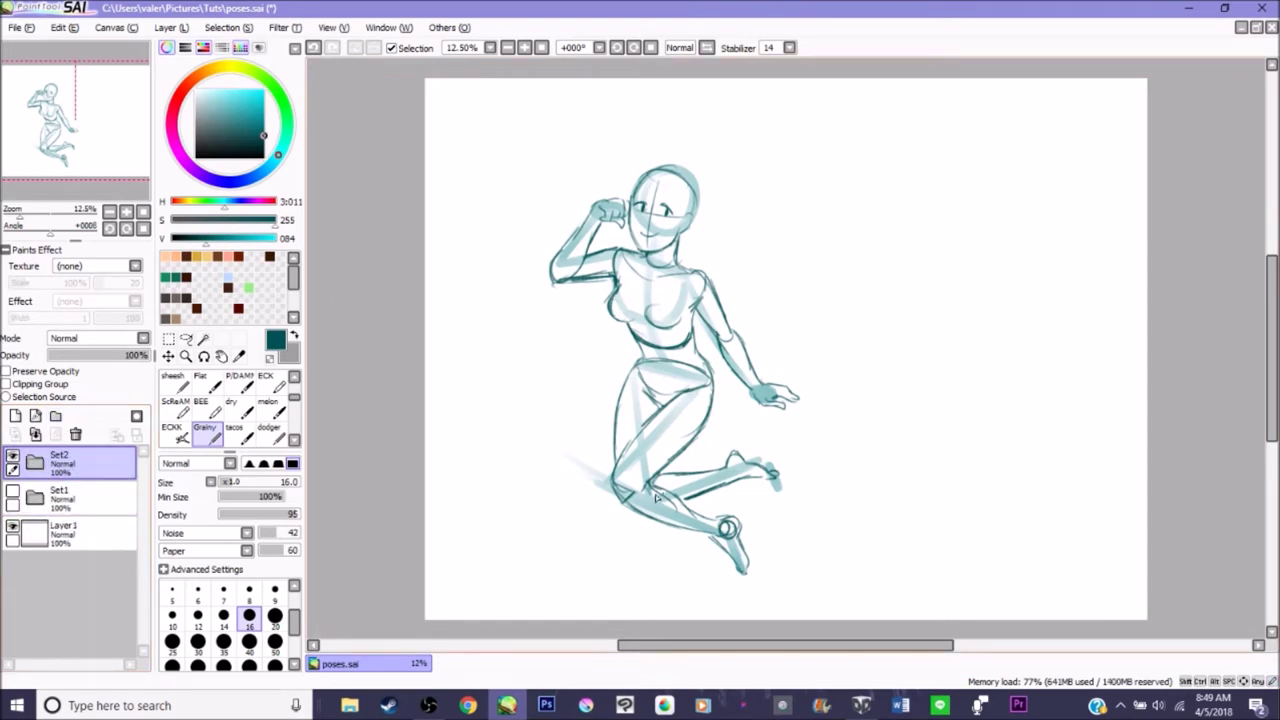
# Move the kneeling figure up and left and shrink it
pyautogui.hotkey('ctrl', 't')
pyautogui.moveTo(680, 410); pyautogui.dragTo(606, 425)
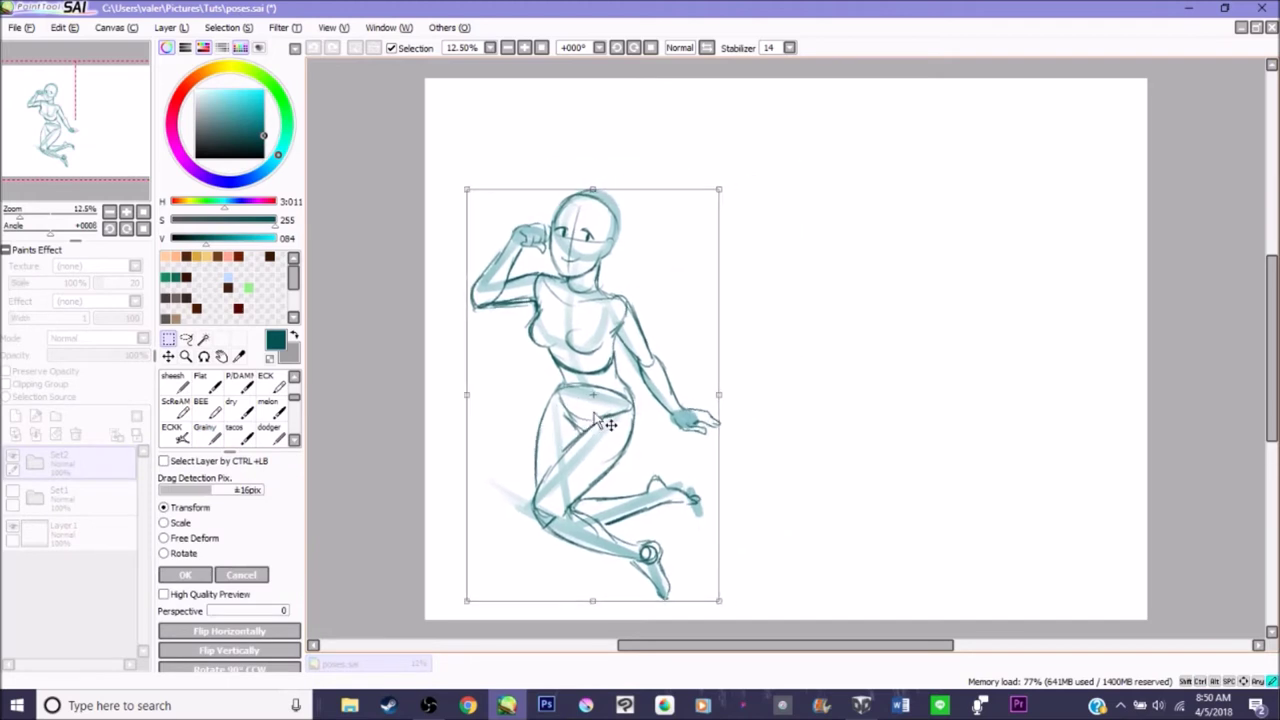
pyautogui.moveTo(719, 190); pyautogui.dragTo(665, 251)
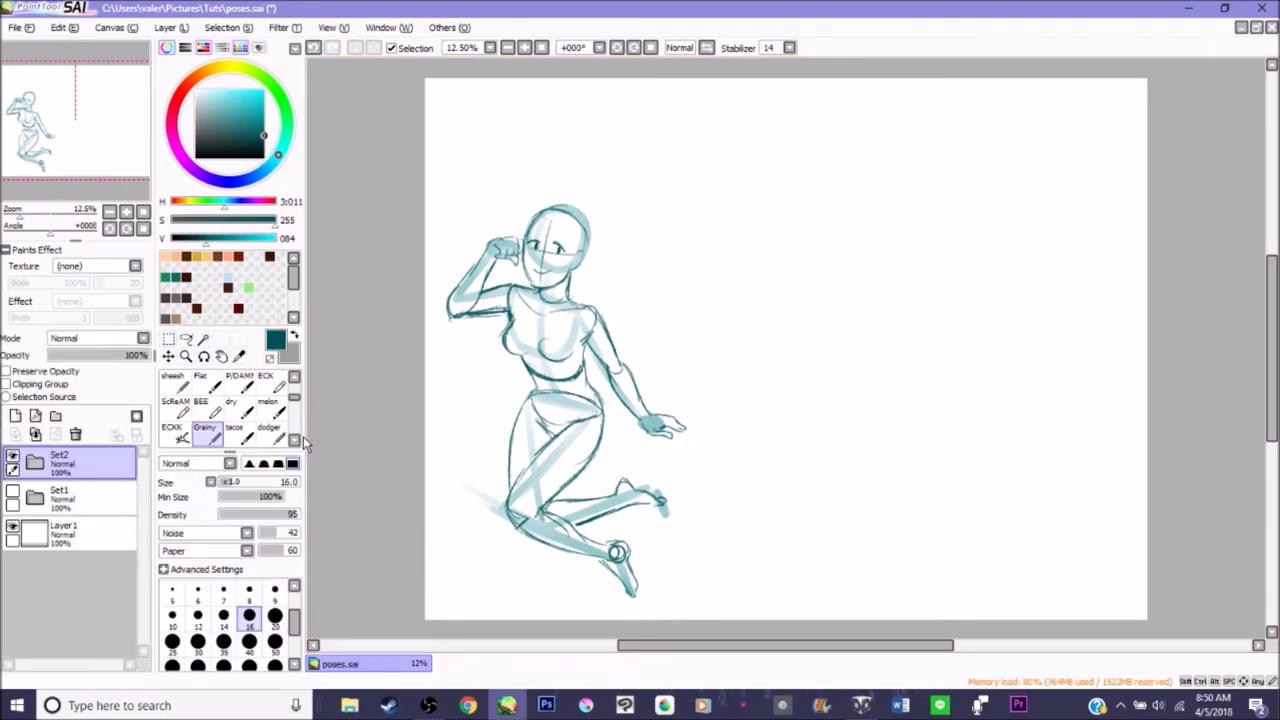
# Hide Set2 and create folder Set3 containing an empty Layer5
pyautogui.click(12, 456)
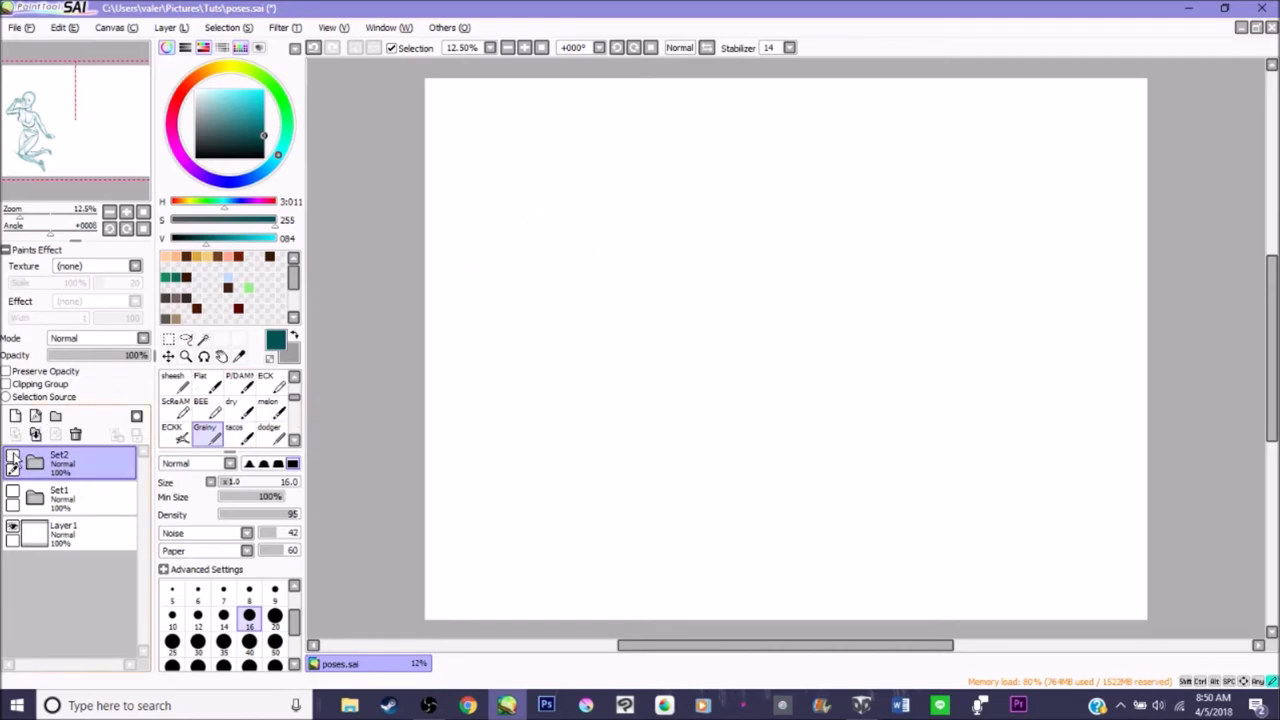
pyautogui.click(55, 418)
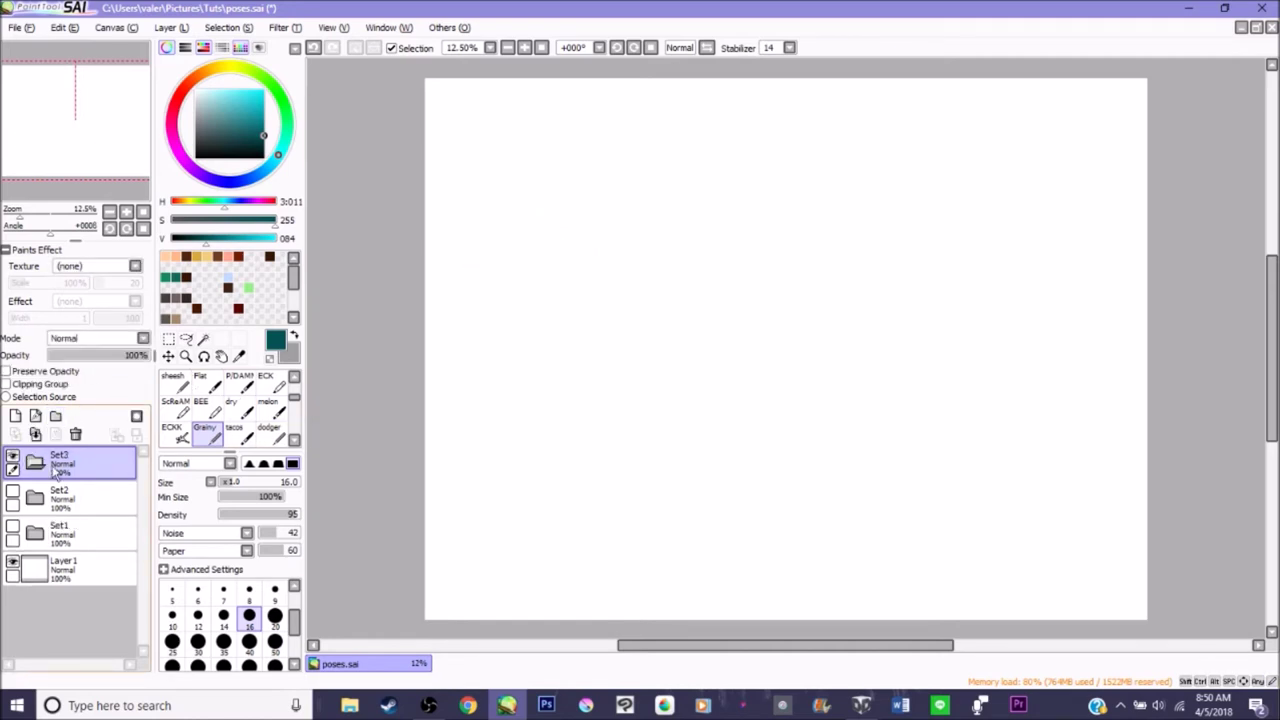
pyautogui.click(15, 416)
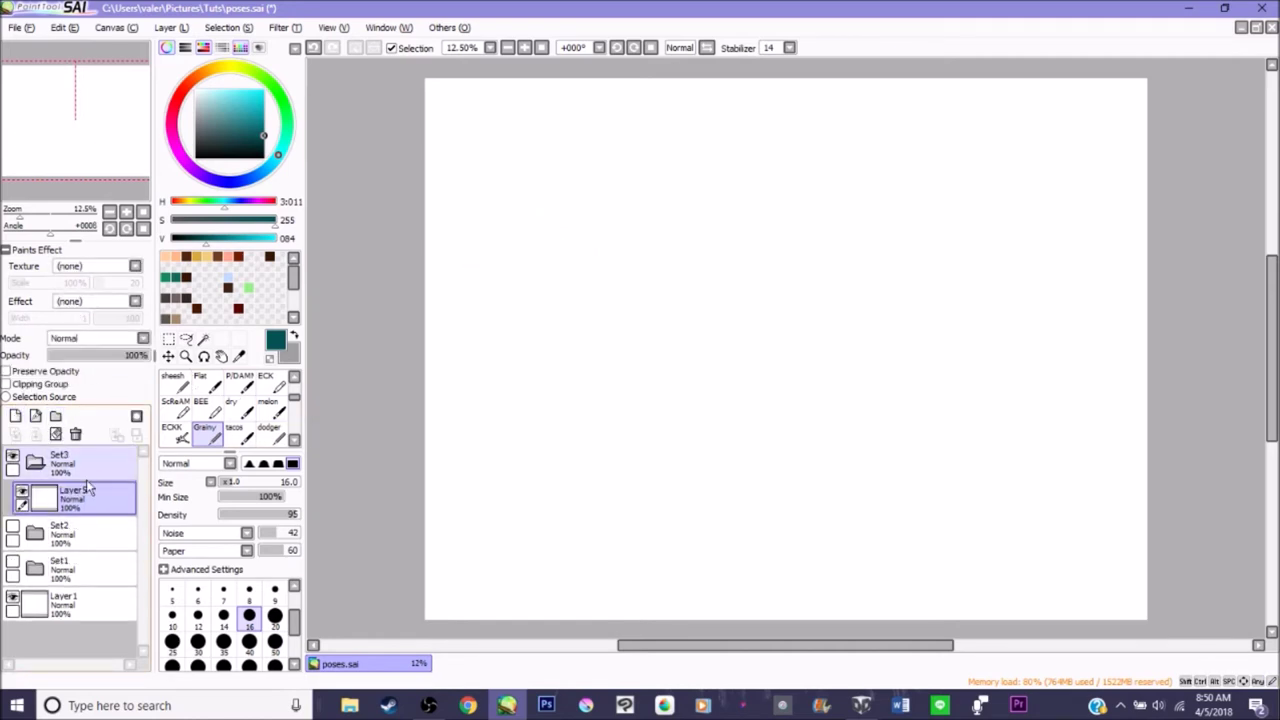
# Show the jumping-woman reference photo, inspect it zoomed in, and change the brush preset
pyautogui.click(13, 564)
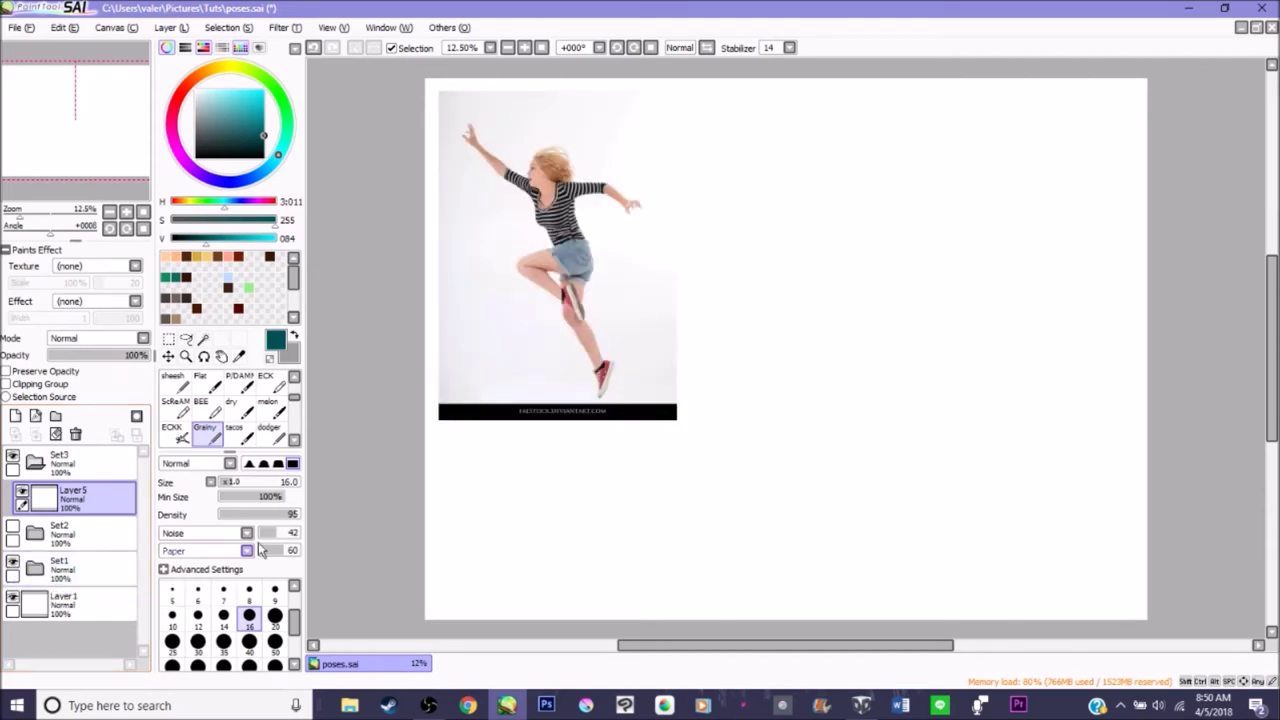
pyautogui.click(524, 49)
pyautogui.moveTo(69, 143); pyautogui.dragTo(38, 135)
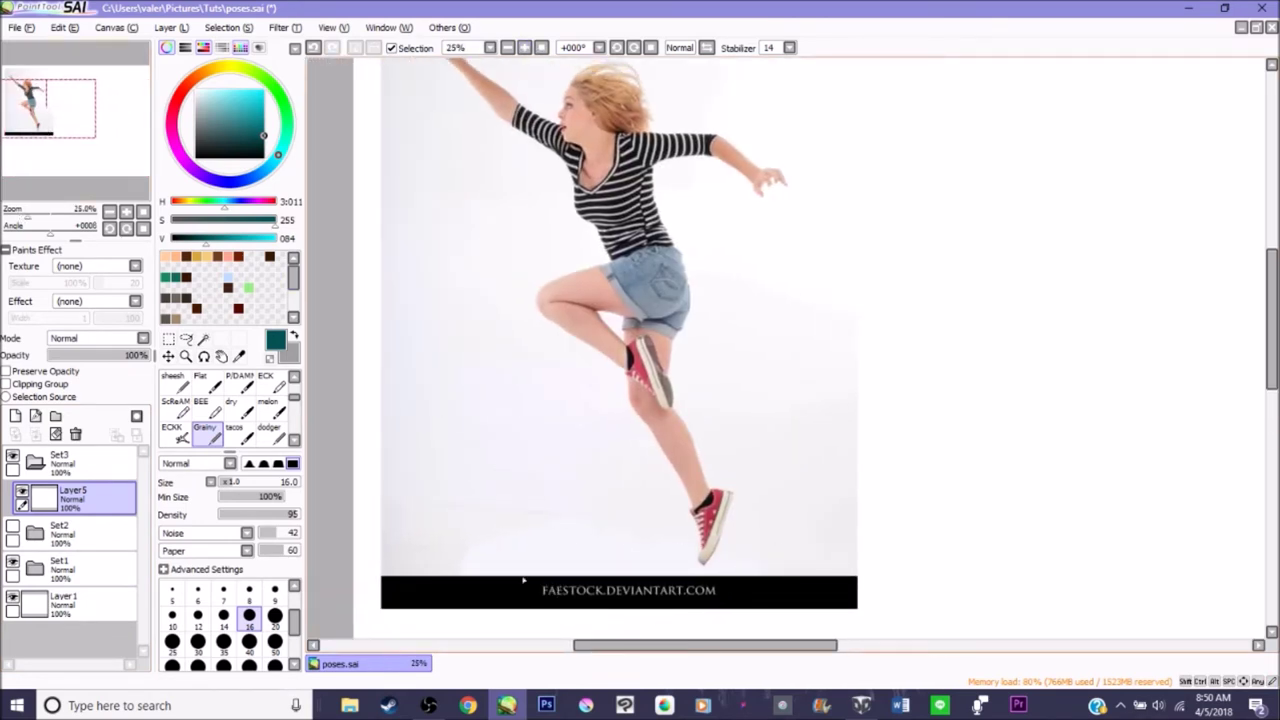
pyautogui.moveTo(12, 158); pyautogui.dragTo(53, 122)
pyautogui.click(541, 48)
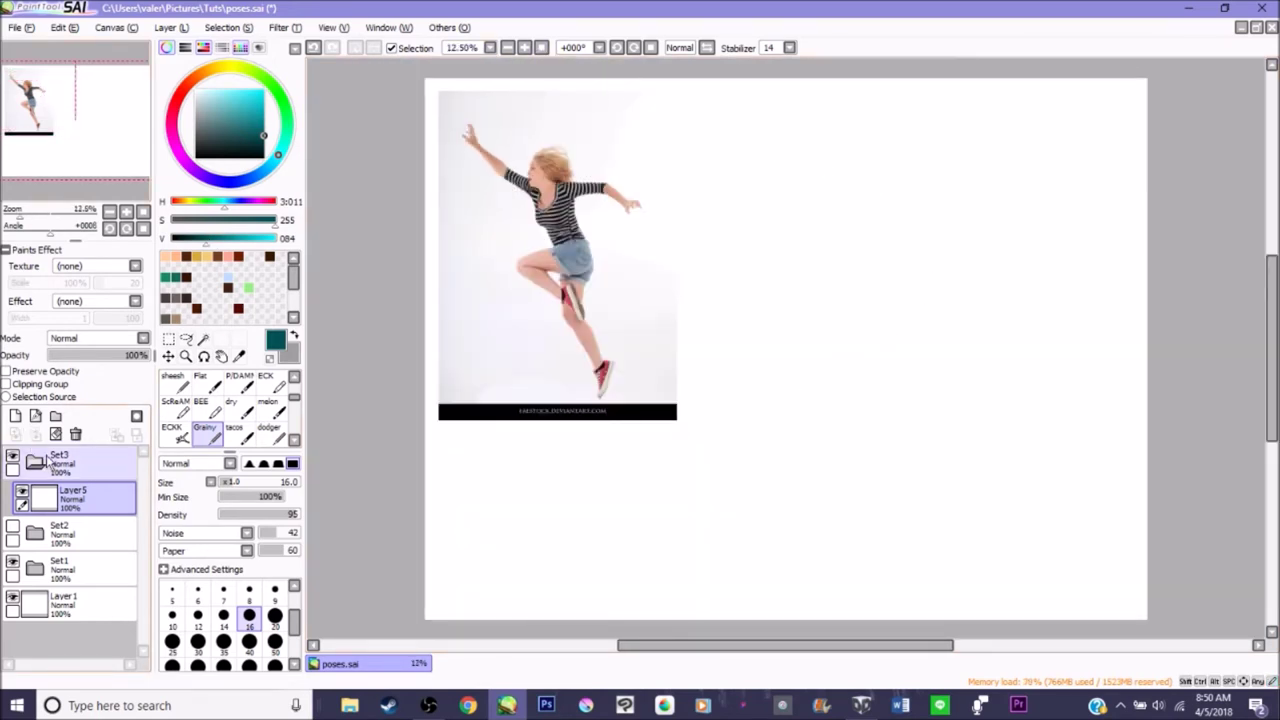
pyautogui.click(176, 384)
# With the ScReAM brush, draw the jumping skeleton's head, neck, torso and leg lines
pyautogui.click(186, 413)
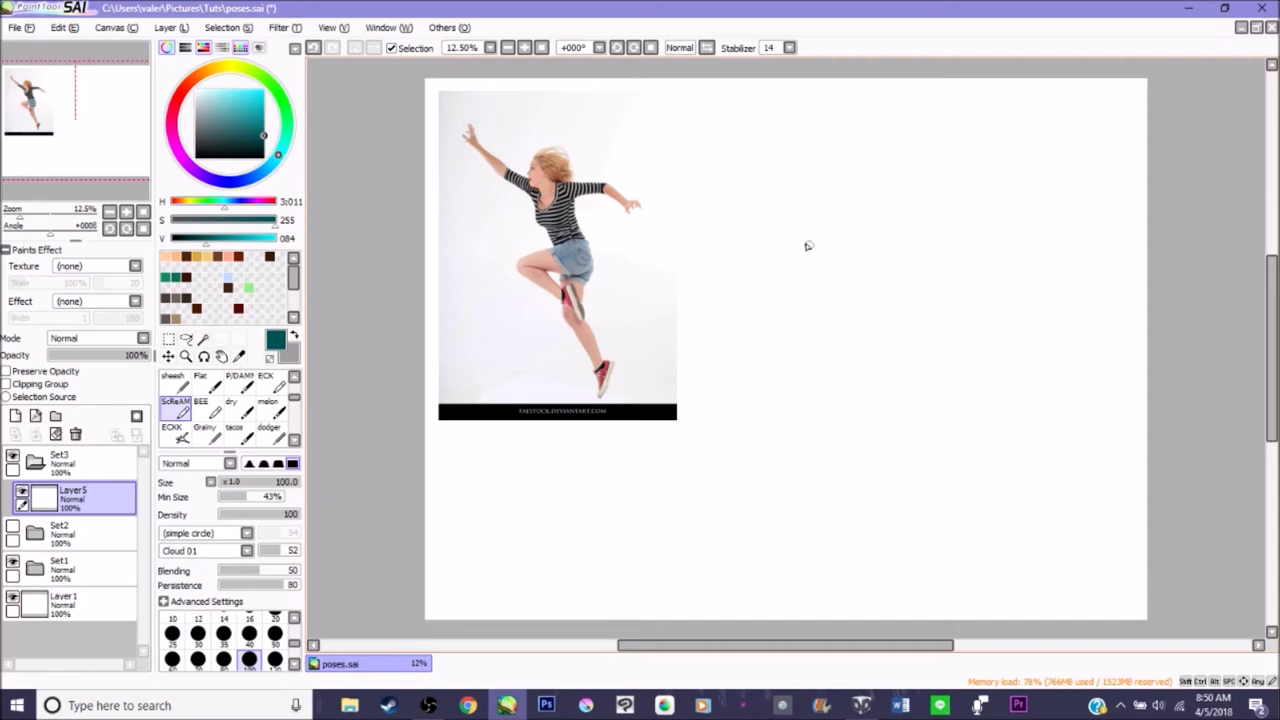
pyautogui.moveTo(792, 200)
pyautogui.mouseDown()
pyautogui.moveTo(833, 208)
pyautogui.moveTo(795, 224)
pyautogui.moveTo(828, 195)
pyautogui.moveTo(800, 222)
pyautogui.moveTo(824, 262)
pyautogui.moveTo(792, 246)
pyautogui.moveTo(788, 284)
pyautogui.moveTo(794, 258)
pyautogui.moveTo(805, 298)
pyautogui.moveTo(791, 286)
pyautogui.moveTo(852, 282)
pyautogui.mouseUp()
pyautogui.moveTo(826, 236); pyautogui.dragTo(828, 258)
pyautogui.moveTo(832, 310)
pyautogui.mouseDown()
pyautogui.moveTo(839, 343)
pyautogui.moveTo(811, 328)
pyautogui.moveTo(856, 354)
pyautogui.moveTo(745, 353)
pyautogui.moveTo(834, 406)
pyautogui.mouseUp()
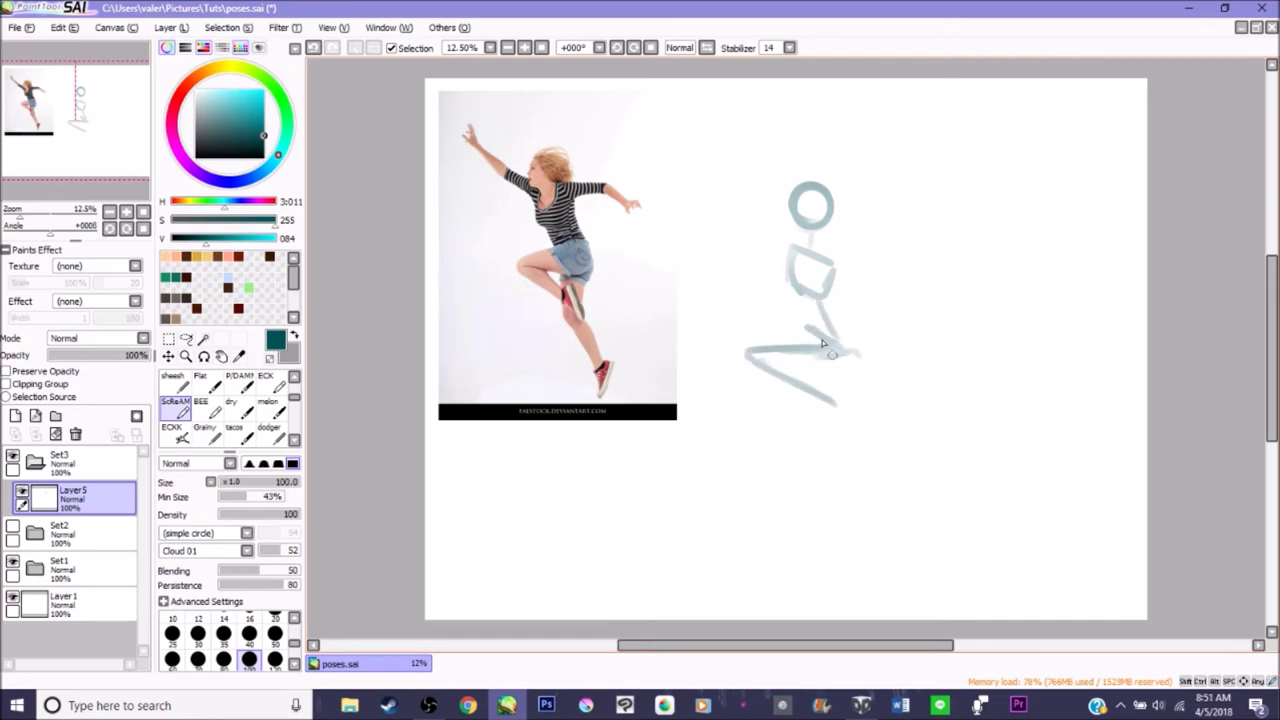
pyautogui.moveTo(822, 343); pyautogui.dragTo(862, 430)
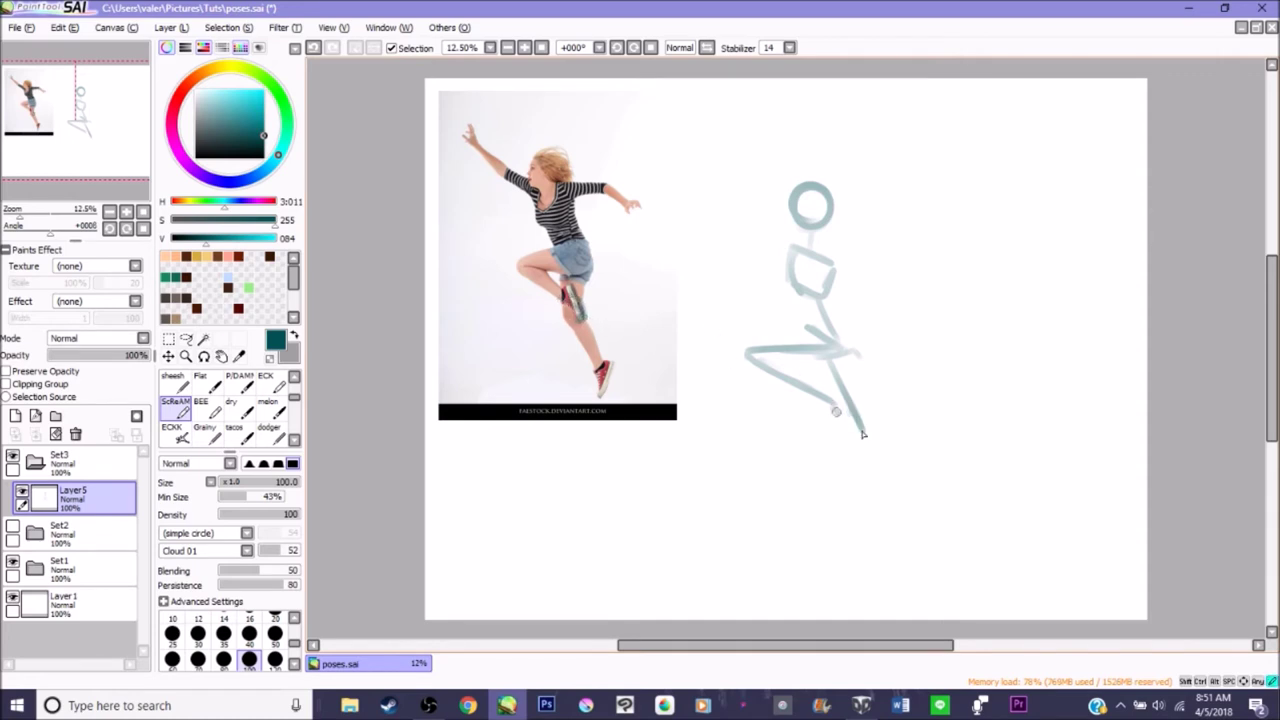
pyautogui.moveTo(840, 408)
pyautogui.mouseDown()
pyautogui.moveTo(886, 478)
pyautogui.moveTo(882, 575)
pyautogui.moveTo(918, 528)
pyautogui.moveTo(892, 538)
pyautogui.mouseUp()
pyautogui.moveTo(880, 490); pyautogui.dragTo(886, 522)
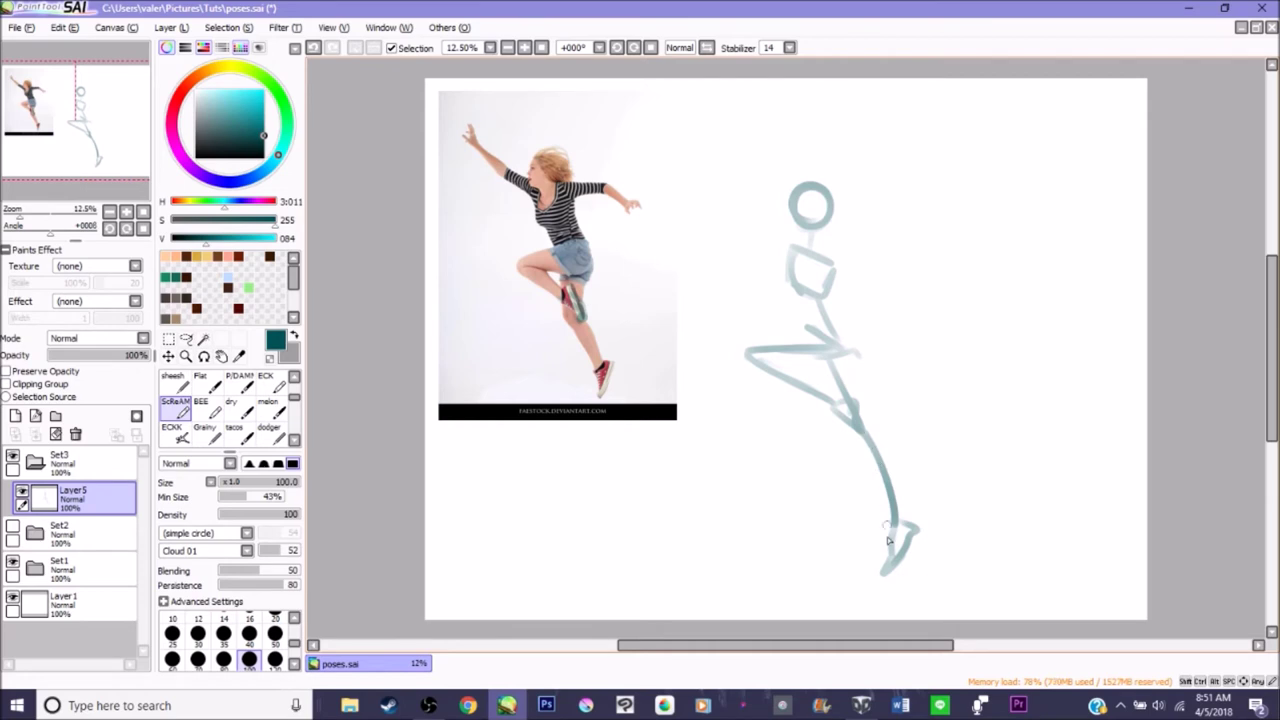
pyautogui.moveTo(579, 308); pyautogui.dragTo(583, 328)
# Draw the raised arm with a round hand and the outstretched right arm, then add Layer6
pyautogui.moveTo(745, 235); pyautogui.dragTo(794, 259)
pyautogui.moveTo(704, 170); pyautogui.dragTo(745, 236)
pyautogui.moveTo(706, 170); pyautogui.dragTo(710, 164)
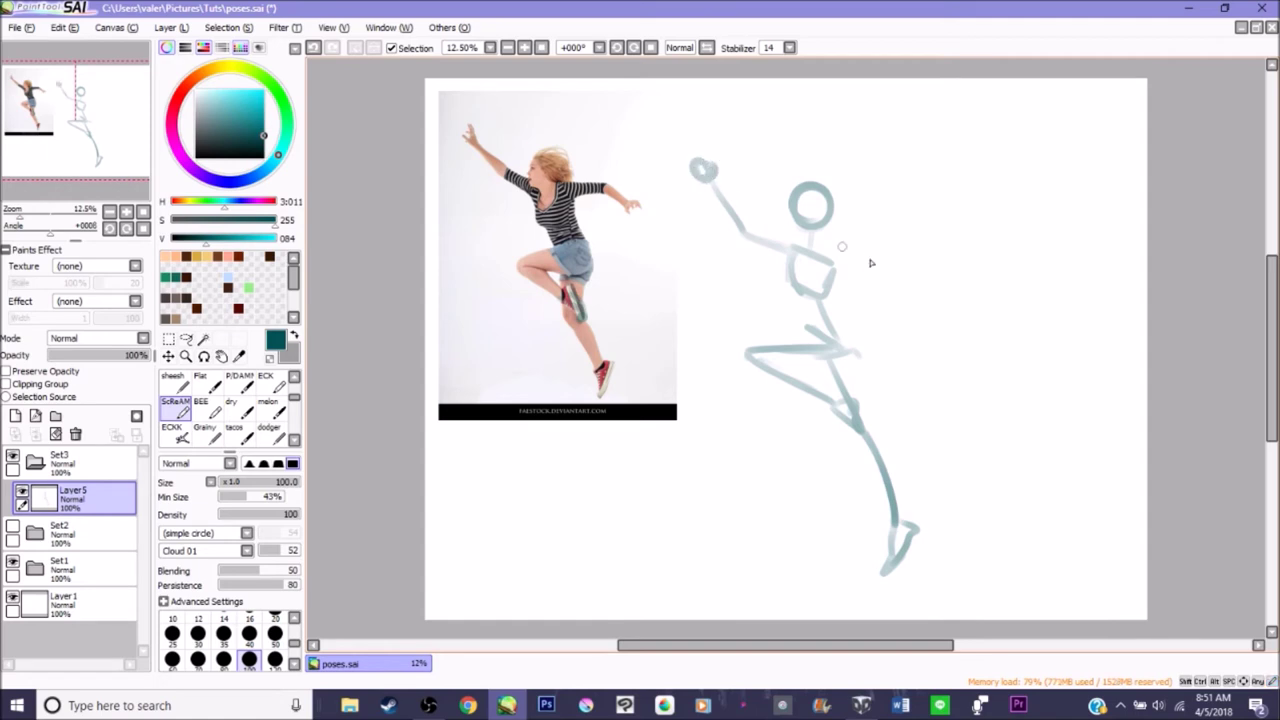
pyautogui.moveTo(835, 263)
pyautogui.mouseDown()
pyautogui.moveTo(898, 271)
pyautogui.moveTo(918, 302)
pyautogui.mouseUp()
pyautogui.click(15, 416)
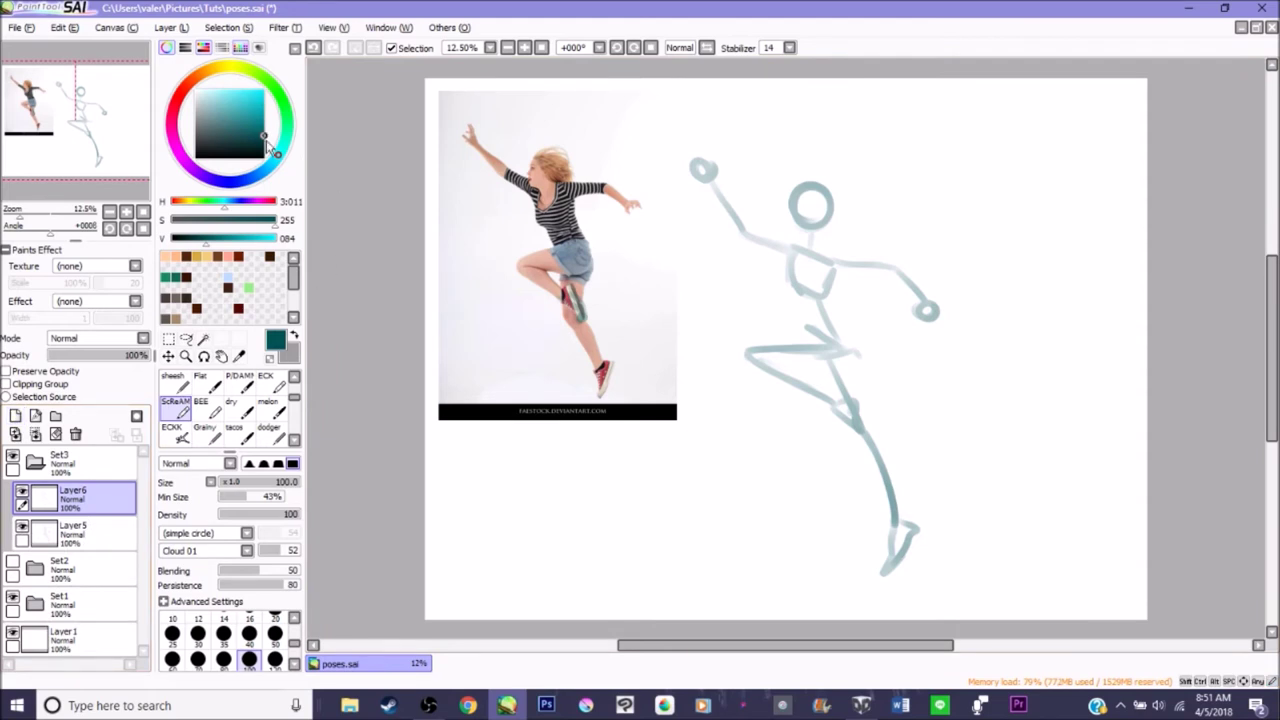
# With the Grainy brush and a closer zoom, sketch the jumping figure's hair in dark teal
pyautogui.click(205, 430)
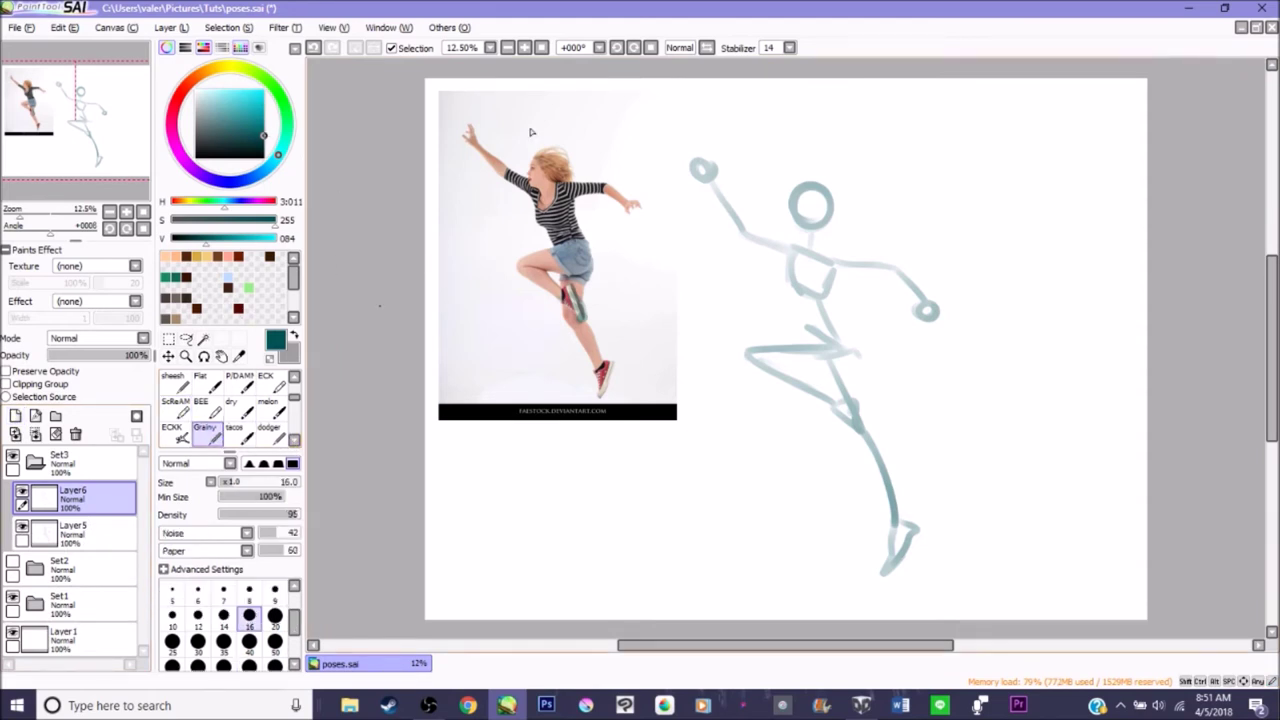
pyautogui.click(524, 47)
pyautogui.click(524, 47)
pyautogui.moveTo(84, 146)
pyautogui.mouseDown()
pyautogui.moveTo(52, 107)
pyautogui.moveTo(145, 128)
pyautogui.mouseUp()
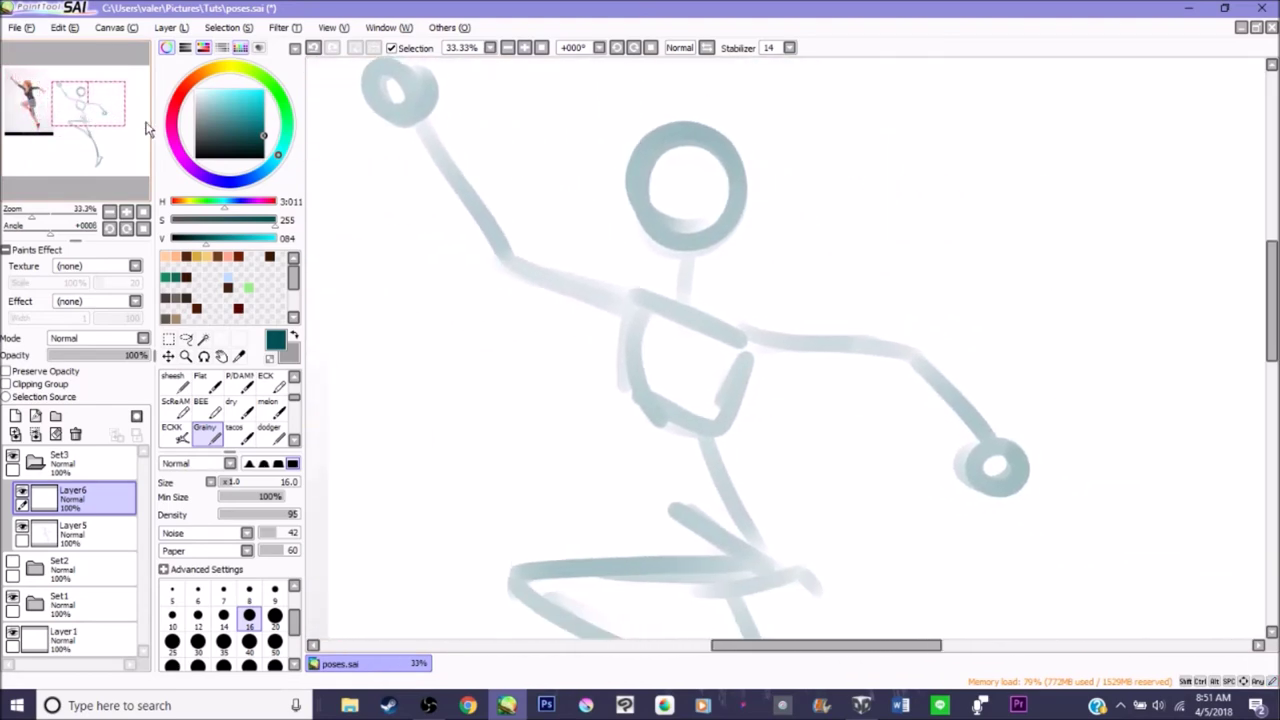
pyautogui.moveTo(615, 236)
pyautogui.mouseDown()
pyautogui.moveTo(672, 260)
pyautogui.moveTo(699, 251)
pyautogui.moveTo(703, 215)
pyautogui.mouseUp()
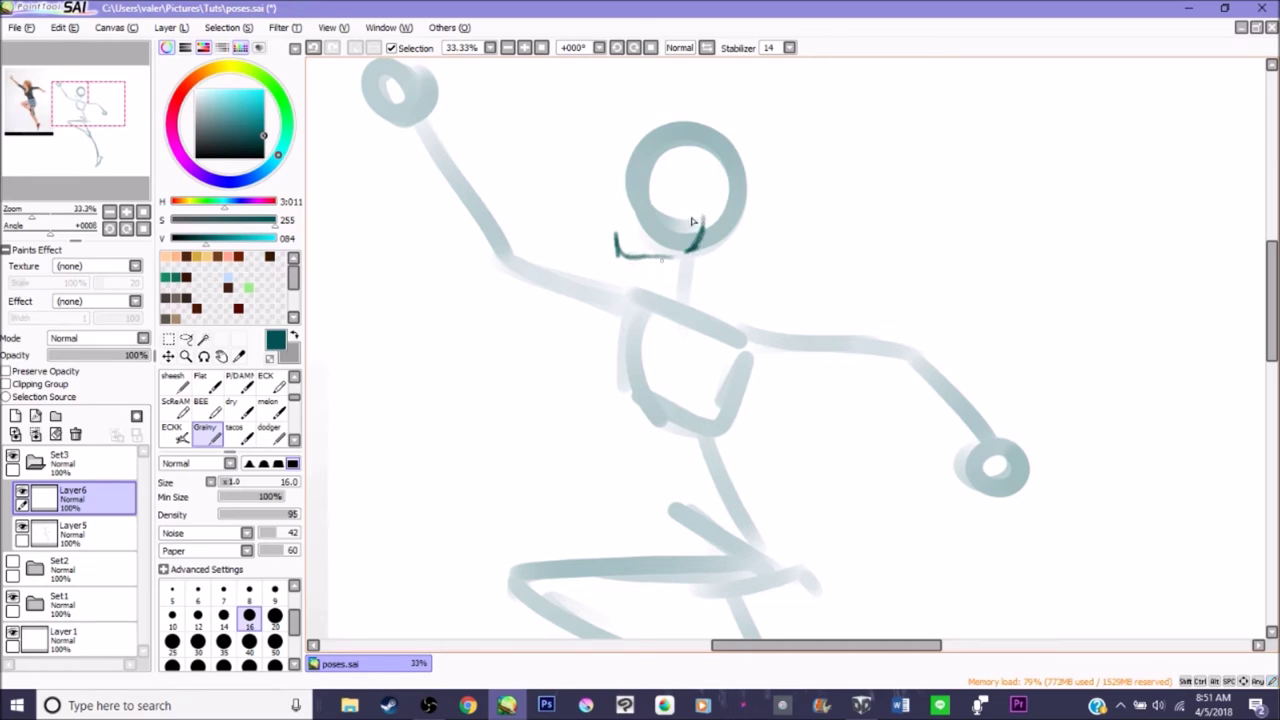
pyautogui.moveTo(634, 156)
pyautogui.mouseDown()
pyautogui.moveTo(660, 126)
pyautogui.moveTo(710, 122)
pyautogui.moveTo(762, 173)
pyautogui.moveTo(758, 228)
pyautogui.moveTo(716, 255)
pyautogui.moveTo(719, 298)
pyautogui.moveTo(742, 307)
pyautogui.mouseUp()
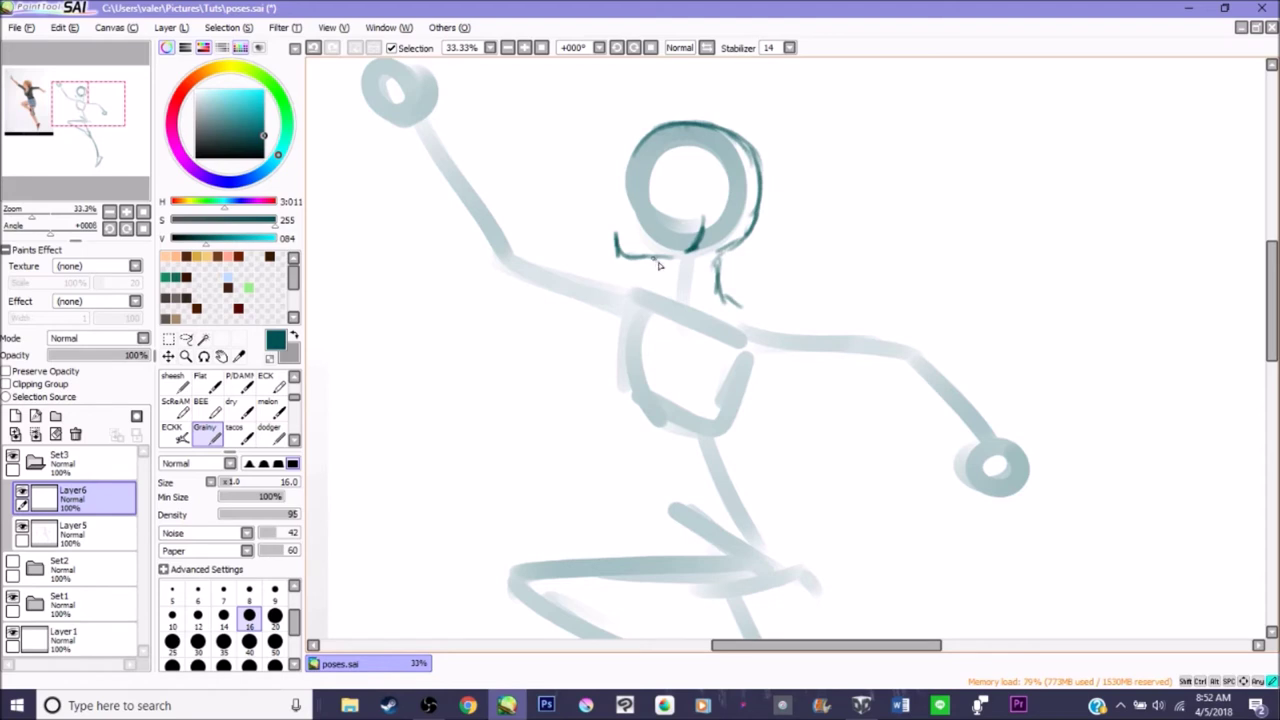
# Sketch both shoulder curves and undo a stray diagonal line beside the torso
pyautogui.moveTo(654, 296); pyautogui.dragTo(638, 285)
pyautogui.moveTo(734, 302)
pyautogui.mouseDown()
pyautogui.moveTo(784, 312)
pyautogui.moveTo(782, 342)
pyautogui.mouseUp()
pyautogui.moveTo(634, 279)
pyautogui.mouseDown()
pyautogui.moveTo(634, 360)
pyautogui.moveTo(627, 326)
pyautogui.moveTo(590, 371)
pyautogui.moveTo(628, 424)
pyautogui.mouseUp()
pyautogui.hotkey('ctrl', 'z')
# Draw the torso's left side, the chest's lower curve and the line across the neck and shoulders
pyautogui.moveTo(596, 366); pyautogui.dragTo(618, 414)
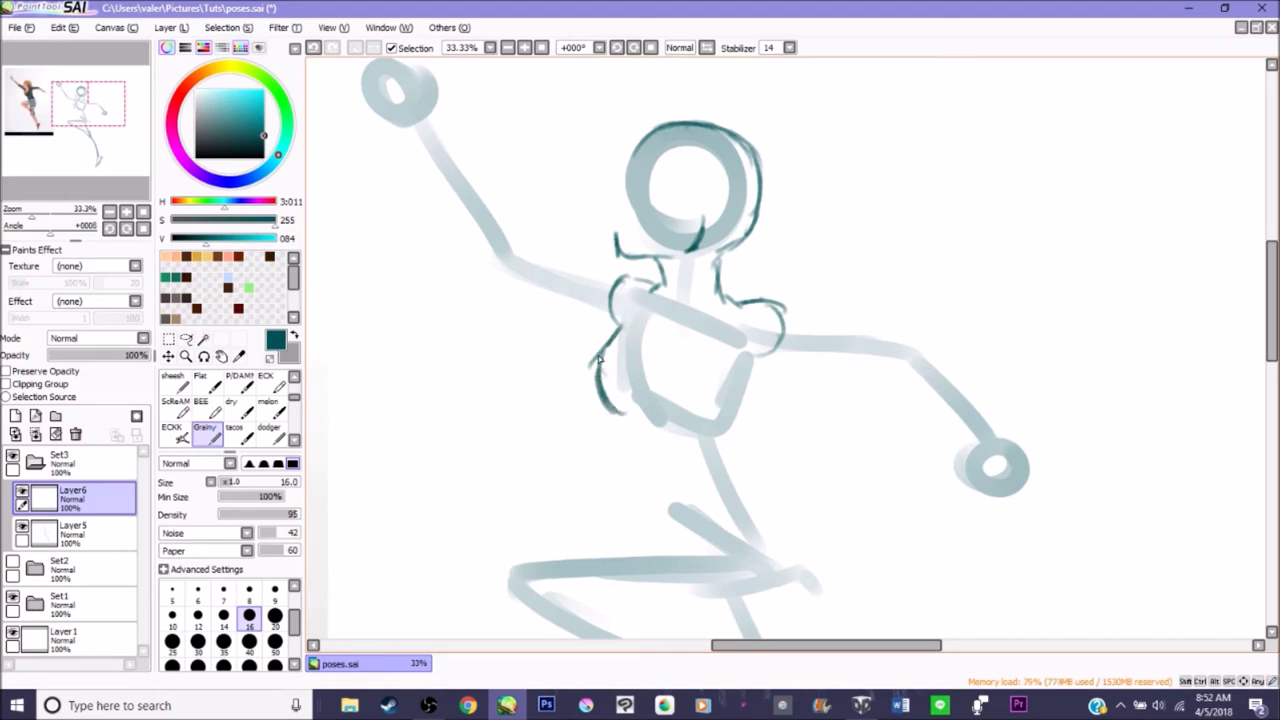
pyautogui.moveTo(608, 330)
pyautogui.mouseDown()
pyautogui.moveTo(628, 410)
pyautogui.moveTo(716, 424)
pyautogui.moveTo(748, 364)
pyautogui.moveTo(748, 404)
pyautogui.mouseUp()
pyautogui.moveTo(758, 398); pyautogui.dragTo(742, 426)
pyautogui.moveTo(636, 418); pyautogui.dragTo(656, 446)
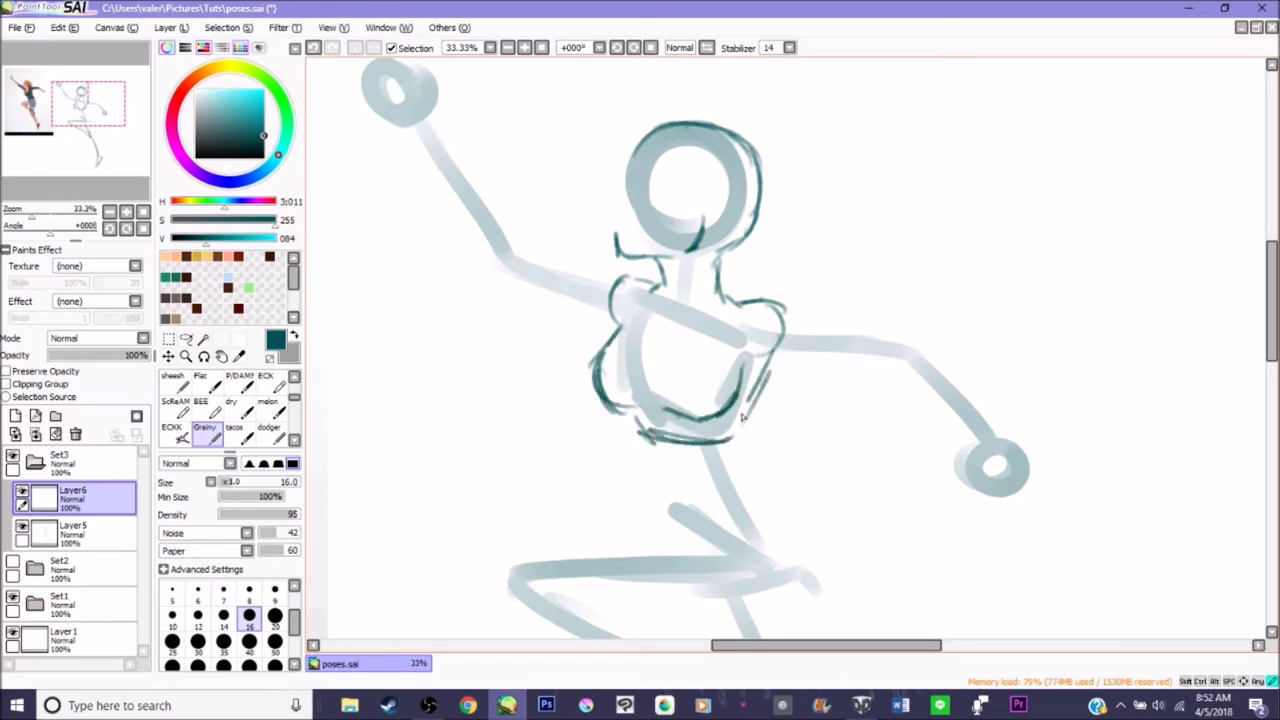
pyautogui.moveTo(645, 288); pyautogui.dragTo(750, 306)
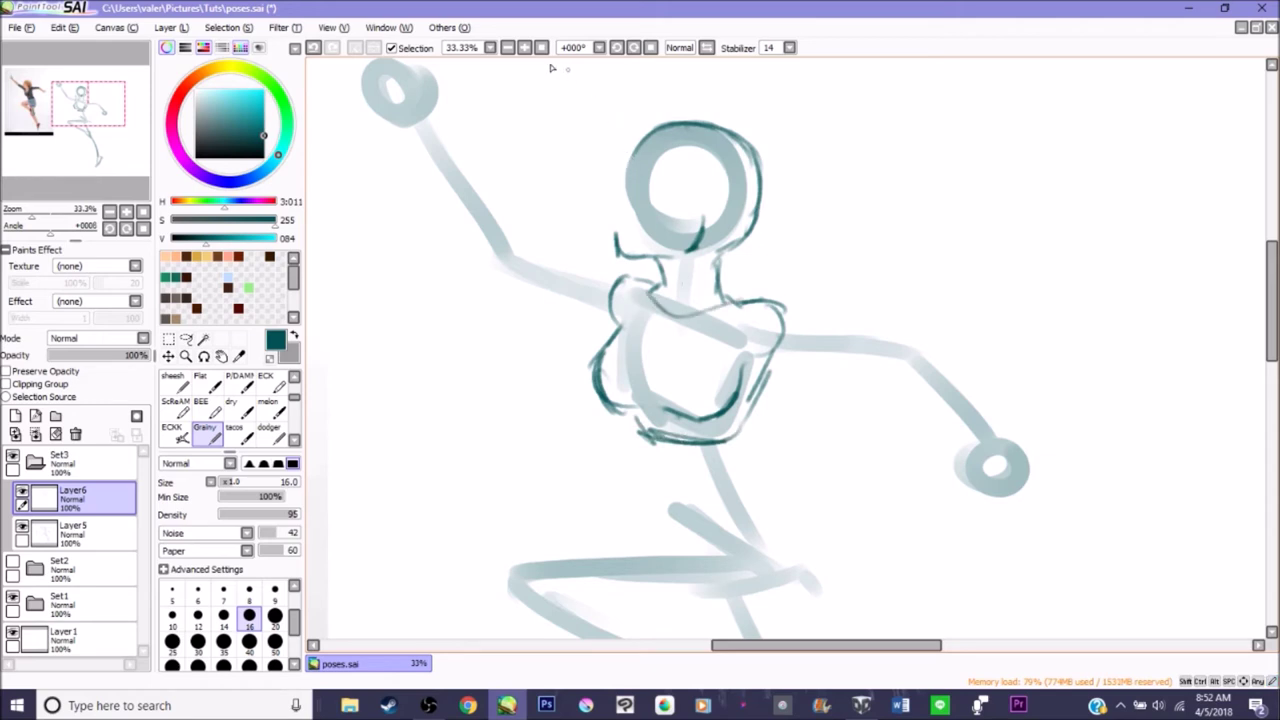
pyautogui.scroll(1, 718, 203)
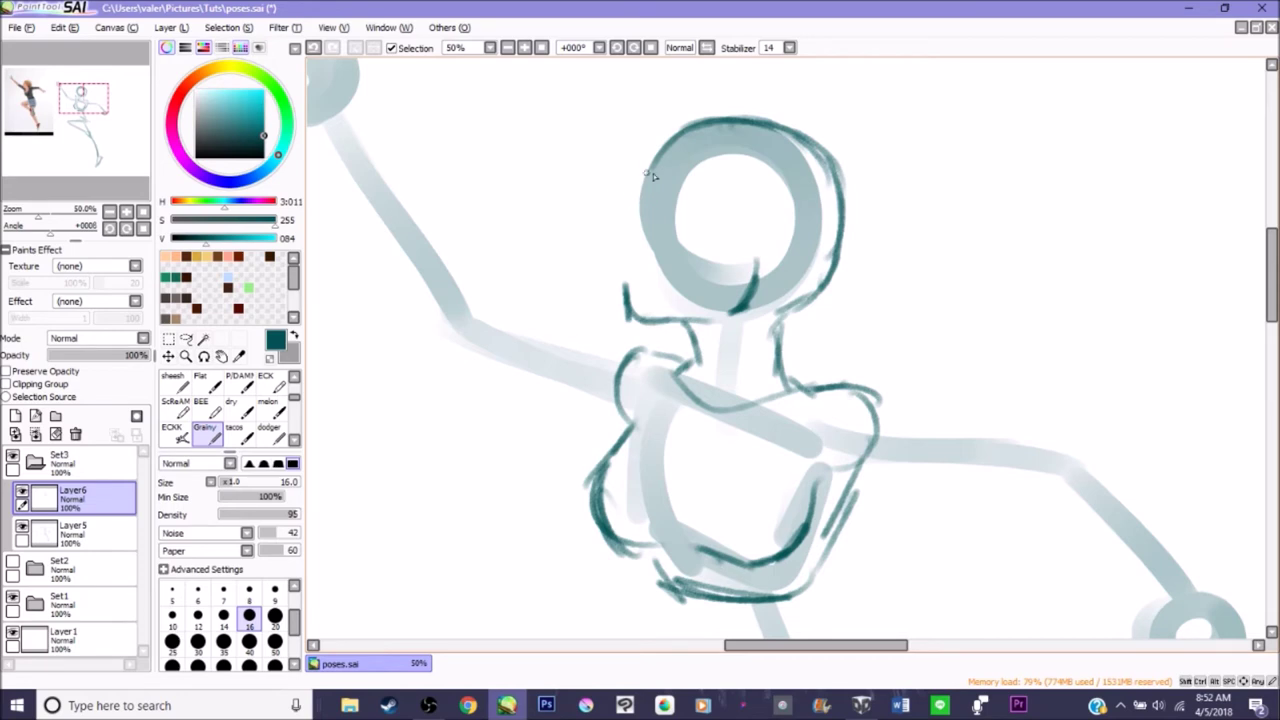
# Draw the face profile, eye and ear, then outline the torso's left and right sides
pyautogui.moveTo(652, 176)
pyautogui.mouseDown()
pyautogui.moveTo(639, 226)
pyautogui.moveTo(616, 237)
pyautogui.moveTo(628, 308)
pyautogui.mouseUp()
pyautogui.moveTo(661, 209)
pyautogui.mouseDown()
pyautogui.moveTo(662, 226)
pyautogui.moveTo(664, 200)
pyautogui.moveTo(682, 212)
pyautogui.moveTo(664, 220)
pyautogui.mouseUp()
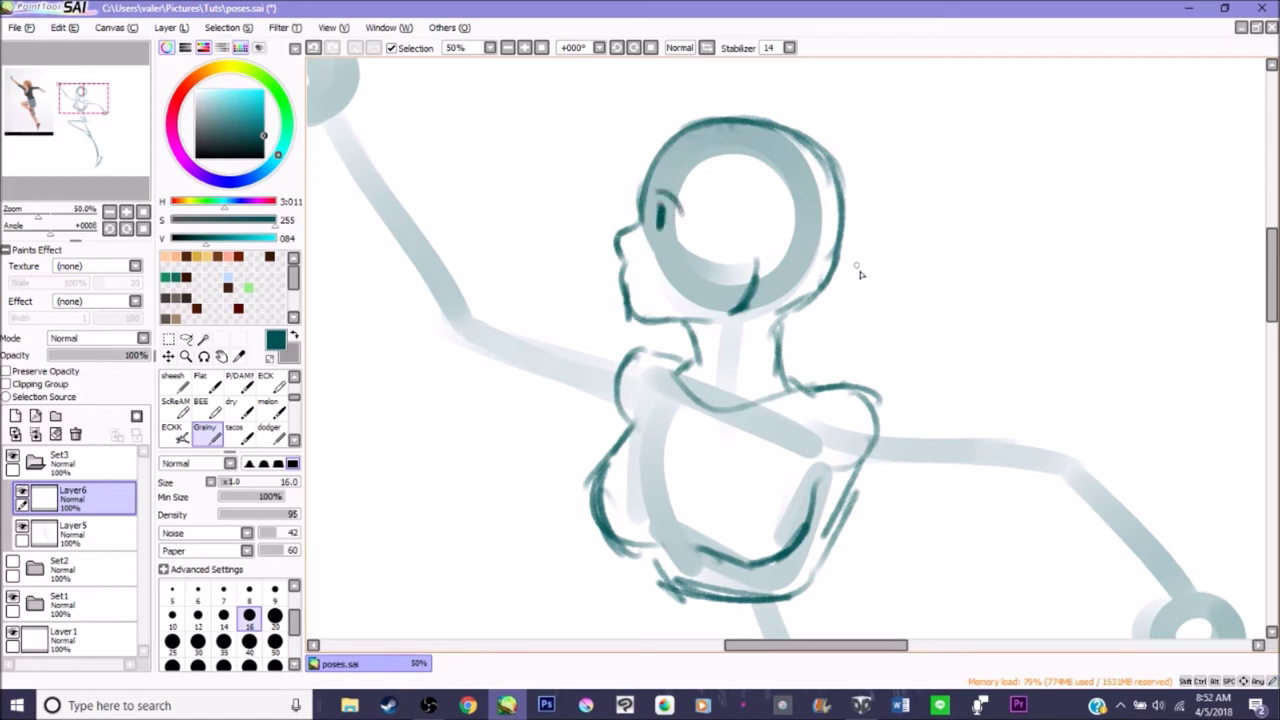
pyautogui.moveTo(751, 232)
pyautogui.mouseDown()
pyautogui.moveTo(776, 258)
pyautogui.moveTo(760, 276)
pyautogui.mouseUp()
pyautogui.moveTo(62, 130); pyautogui.dragTo(66, 141)
pyautogui.moveTo(584, 356); pyautogui.dragTo(654, 469)
pyautogui.moveTo(757, 350)
pyautogui.mouseDown()
pyautogui.moveTo(773, 447)
pyautogui.moveTo(826, 548)
pyautogui.mouseUp()
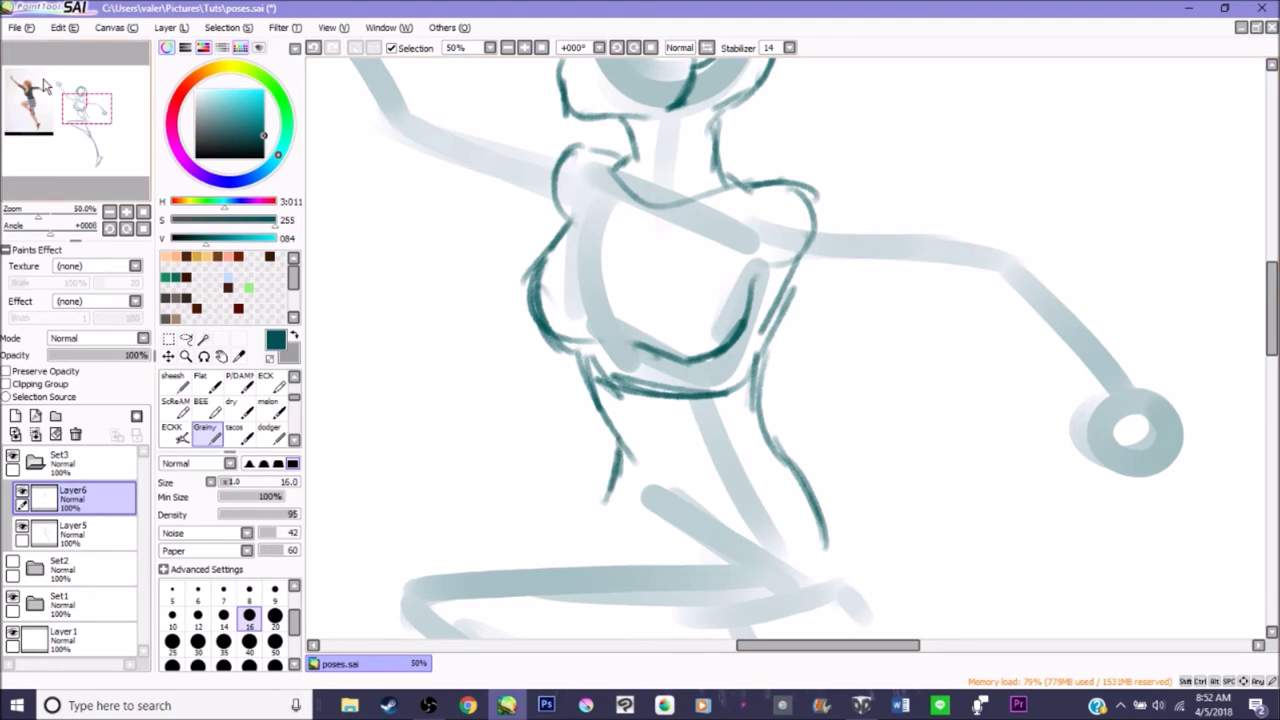
pyautogui.moveTo(46, 84); pyautogui.dragTo(84, 129)
# Outline the thigh's top and underside, curving up into the hip
pyautogui.moveTo(498, 328)
pyautogui.mouseDown()
pyautogui.moveTo(646, 277)
pyautogui.moveTo(541, 291)
pyautogui.moveTo(808, 243)
pyautogui.moveTo(763, 263)
pyautogui.moveTo(811, 258)
pyautogui.moveTo(848, 285)
pyautogui.mouseUp()
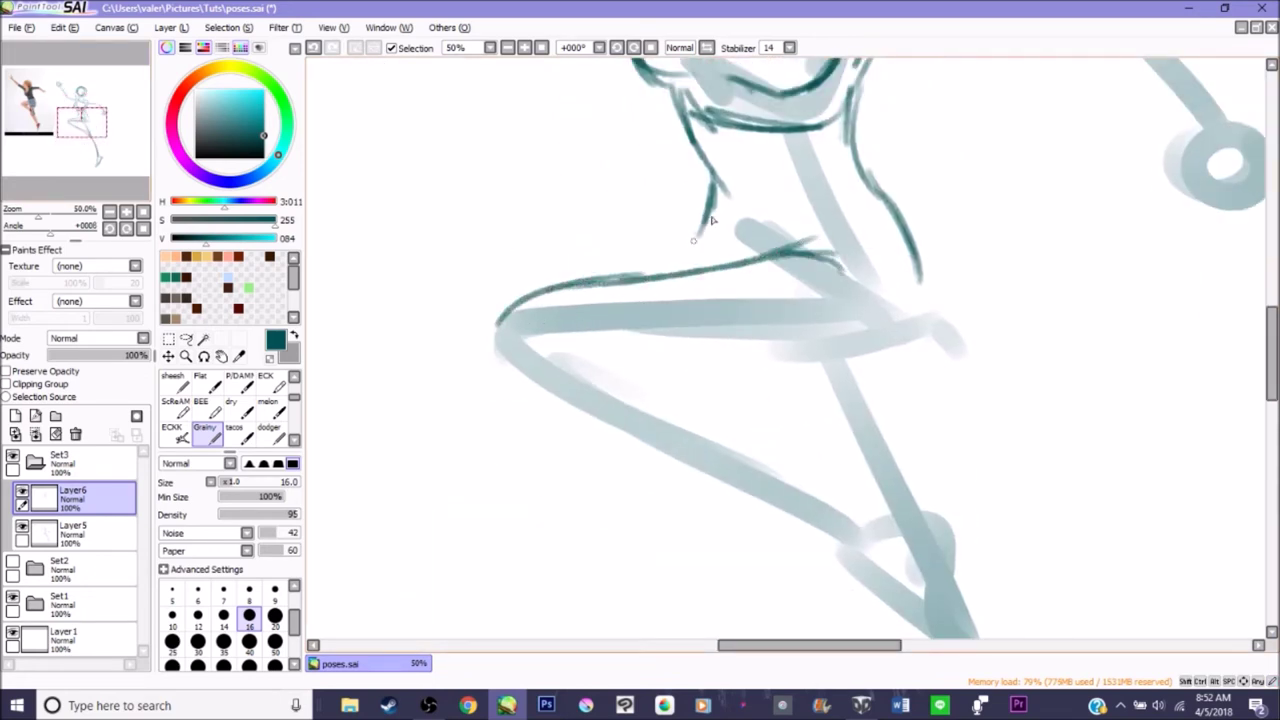
pyautogui.moveTo(735, 257)
pyautogui.mouseDown()
pyautogui.moveTo(706, 233)
pyautogui.moveTo(712, 212)
pyautogui.moveTo(693, 270)
pyautogui.mouseUp()
pyautogui.moveTo(600, 400)
pyautogui.mouseDown()
pyautogui.moveTo(729, 396)
pyautogui.moveTo(661, 401)
pyautogui.moveTo(834, 394)
pyautogui.mouseUp()
pyautogui.moveTo(728, 404)
pyautogui.mouseDown()
pyautogui.moveTo(880, 372)
pyautogui.moveTo(918, 322)
pyautogui.moveTo(919, 264)
pyautogui.mouseUp()
# Outline and reinforce the bent knee, and begin the shin lines below it
pyautogui.moveTo(525, 337)
pyautogui.mouseDown()
pyautogui.moveTo(498, 381)
pyautogui.moveTo(502, 328)
pyautogui.moveTo(540, 366)
pyautogui.mouseUp()
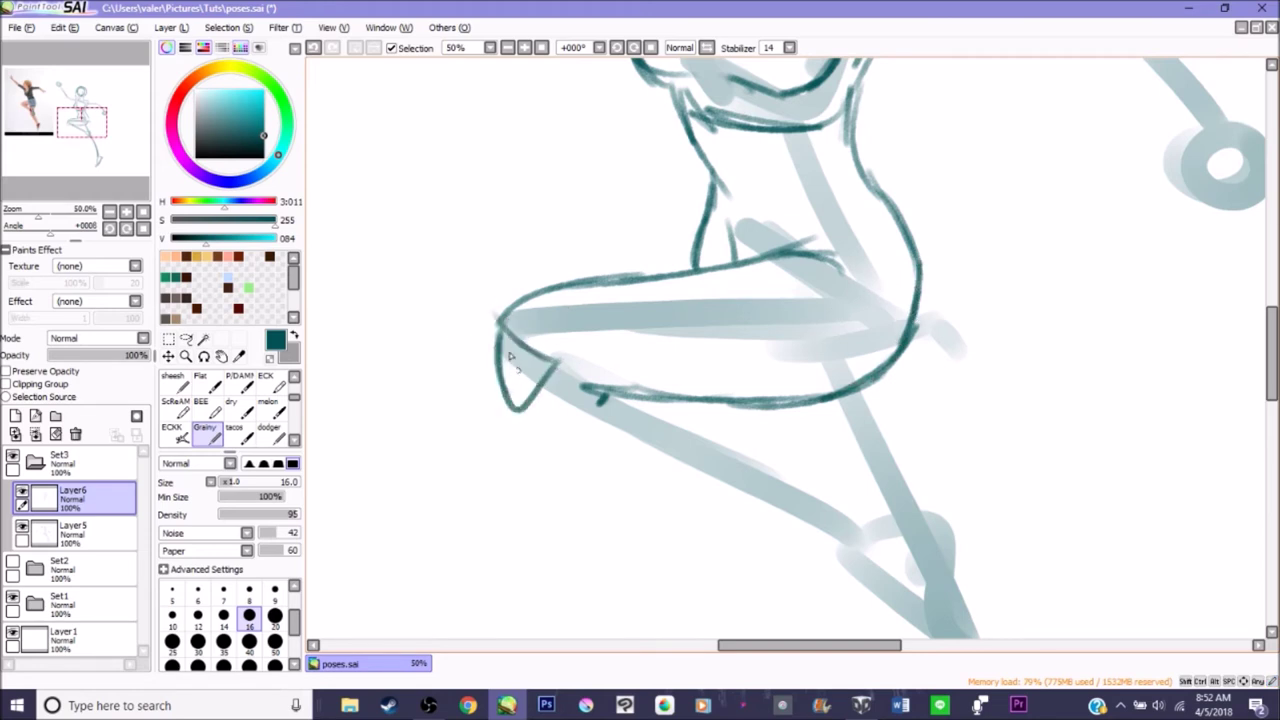
pyautogui.moveTo(503, 326); pyautogui.dragTo(535, 415)
pyautogui.moveTo(500, 345); pyautogui.dragTo(572, 288)
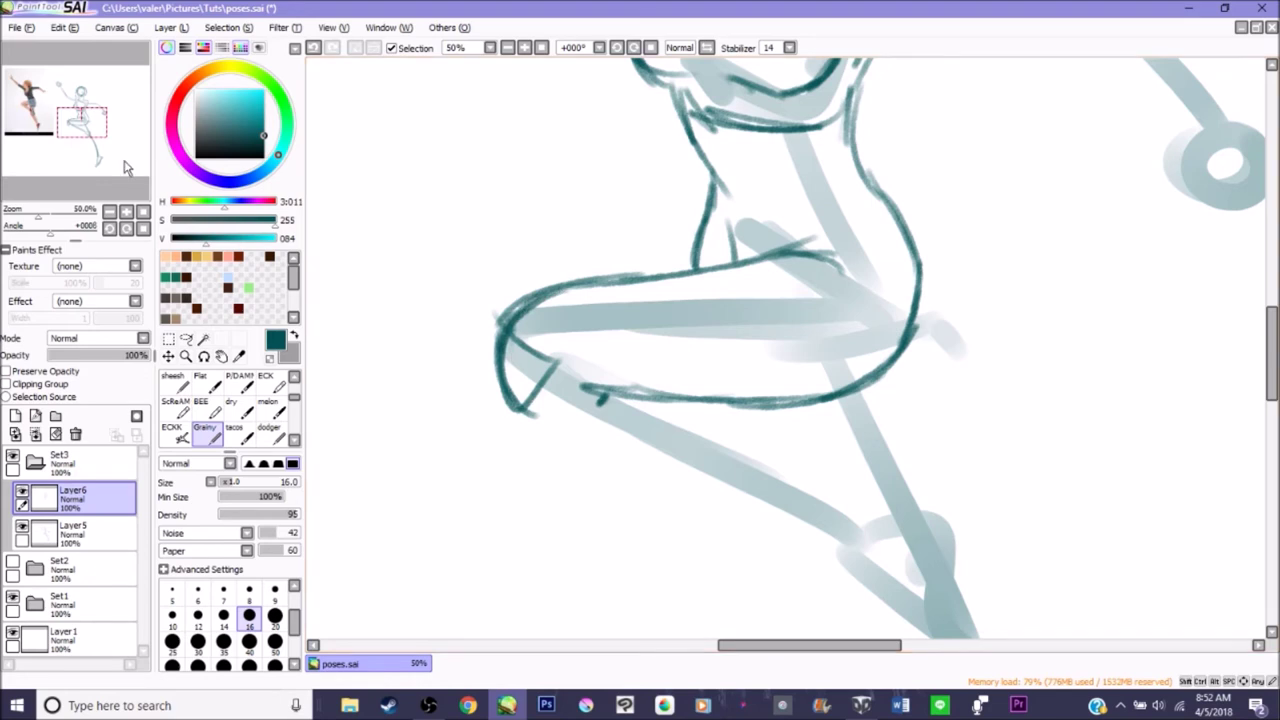
pyautogui.moveTo(127, 167)
pyautogui.mouseDown()
pyautogui.moveTo(98, 156)
pyautogui.moveTo(110, 156)
pyautogui.mouseUp()
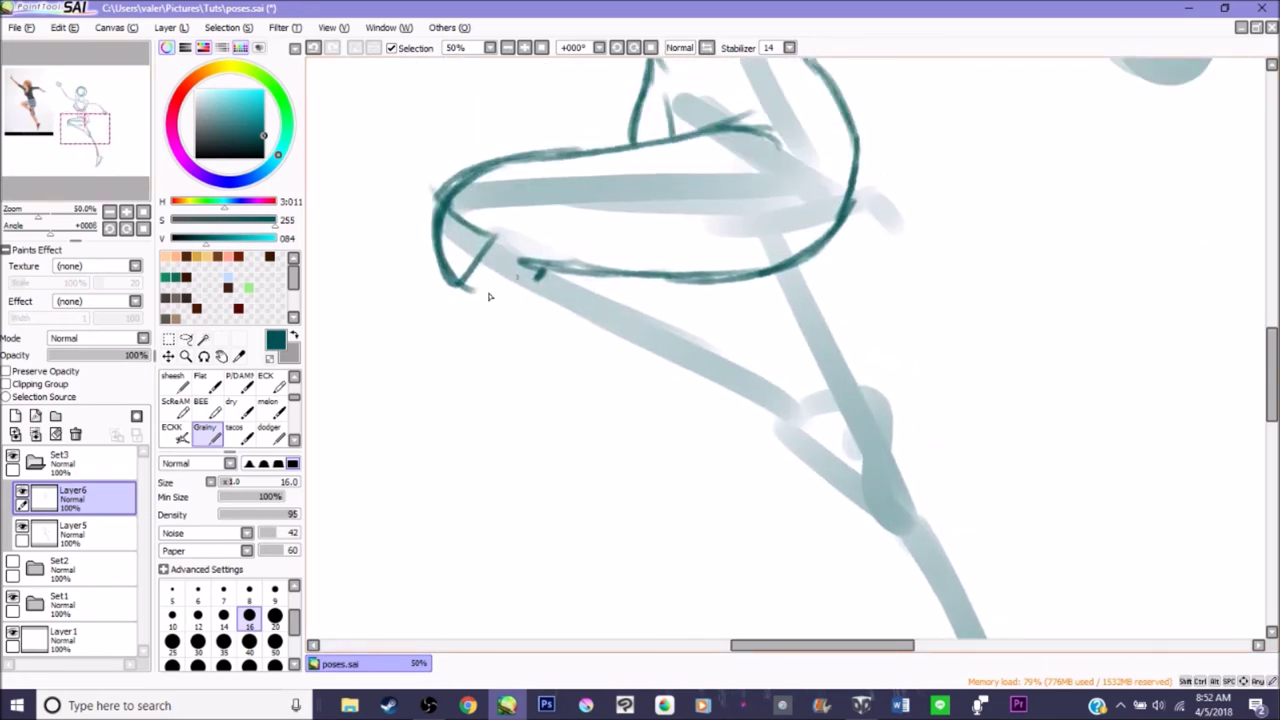
pyautogui.moveTo(458, 289); pyautogui.dragTo(690, 398)
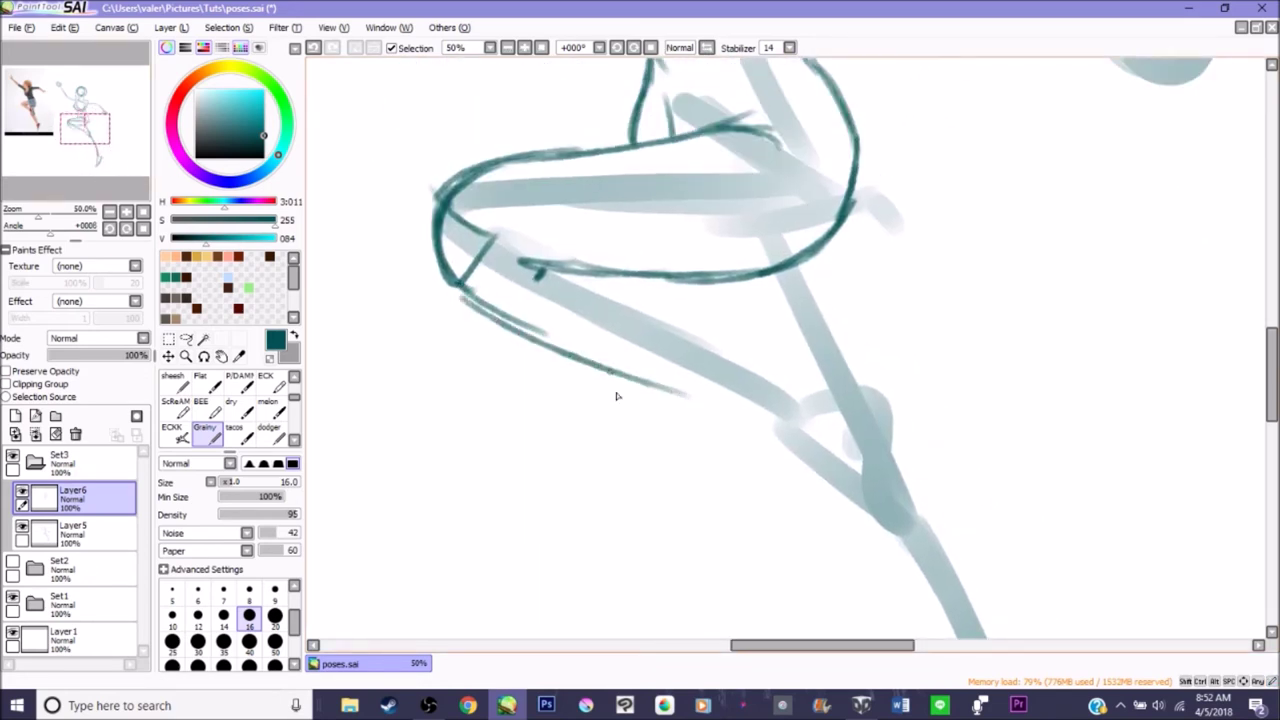
pyautogui.moveTo(88, 168); pyautogui.dragTo(88, 157)
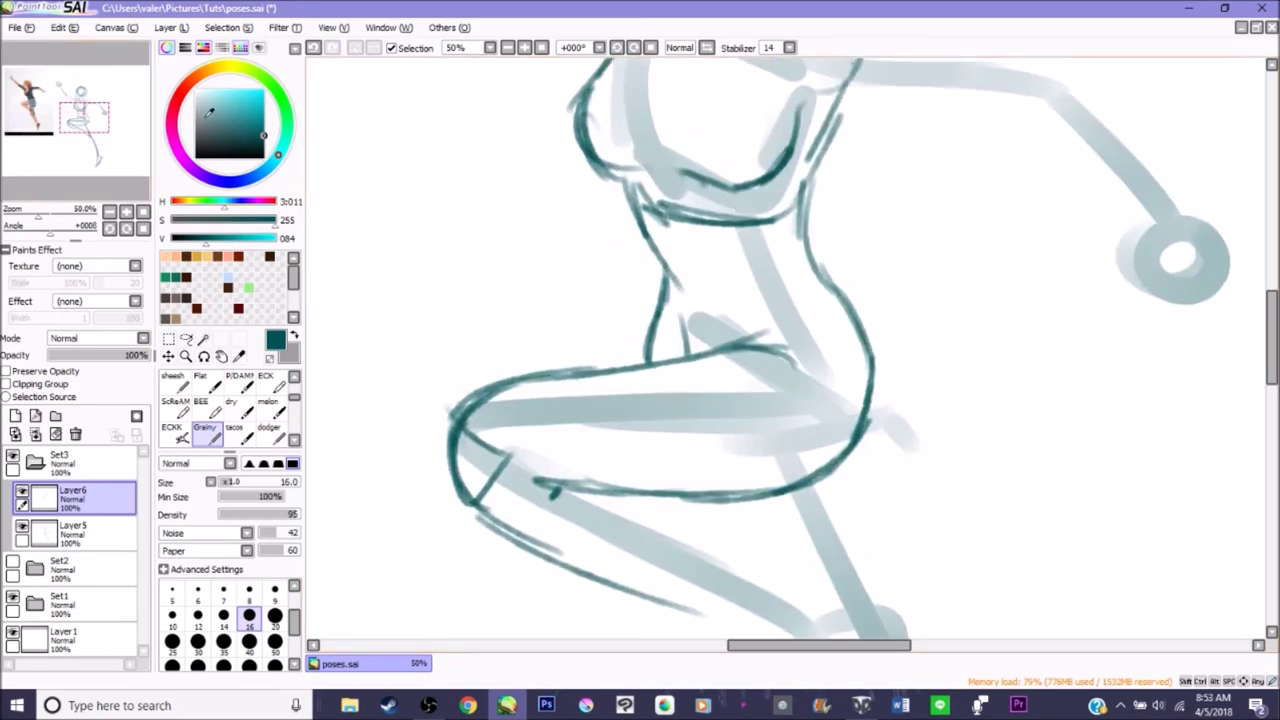
pyautogui.moveTo(74, 127); pyautogui.dragTo(81, 137)
# Sketch the shin, calf and ankle contours, plus a crease across the thigh
pyautogui.moveTo(481, 290)
pyautogui.mouseDown()
pyautogui.moveTo(551, 325)
pyautogui.moveTo(531, 296)
pyautogui.moveTo(570, 341)
pyautogui.moveTo(667, 395)
pyautogui.moveTo(613, 393)
pyautogui.moveTo(728, 386)
pyautogui.moveTo(750, 432)
pyautogui.mouseUp()
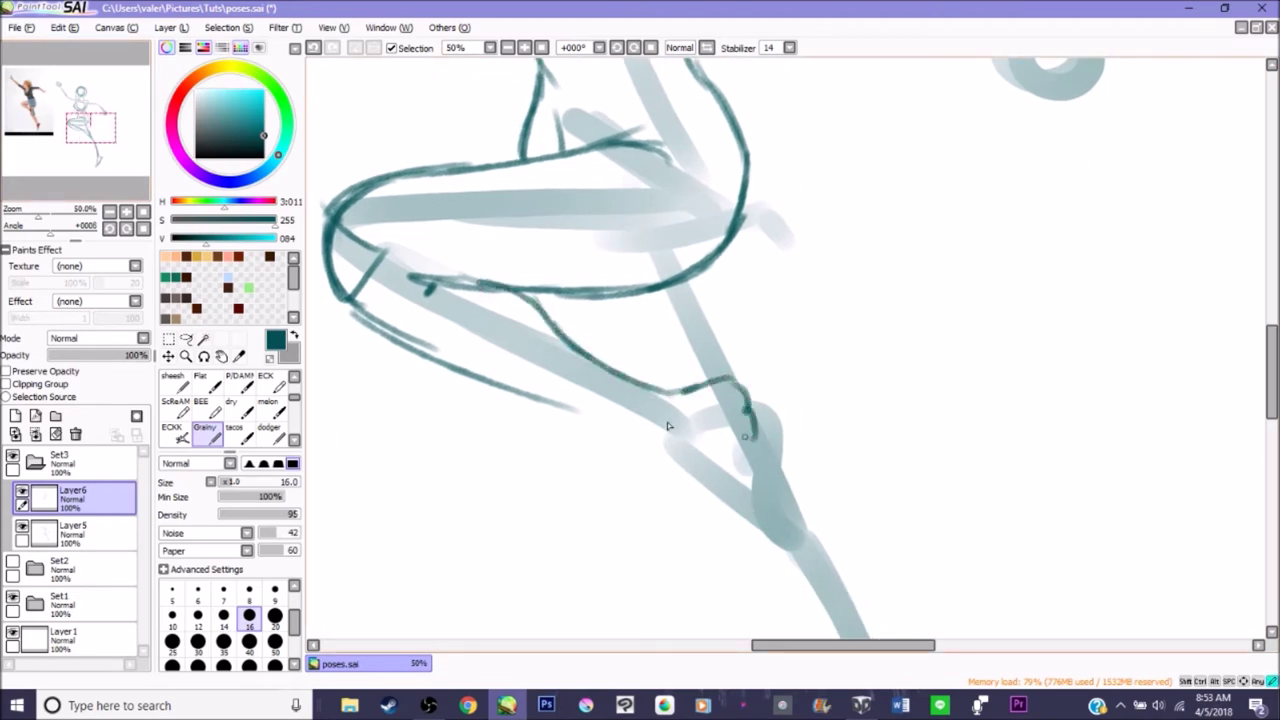
pyautogui.moveTo(555, 415)
pyautogui.mouseDown()
pyautogui.moveTo(711, 476)
pyautogui.moveTo(770, 493)
pyautogui.mouseUp()
pyautogui.moveTo(754, 440)
pyautogui.mouseDown()
pyautogui.moveTo(822, 480)
pyautogui.moveTo(800, 536)
pyautogui.moveTo(830, 535)
pyautogui.moveTo(779, 446)
pyautogui.mouseUp()
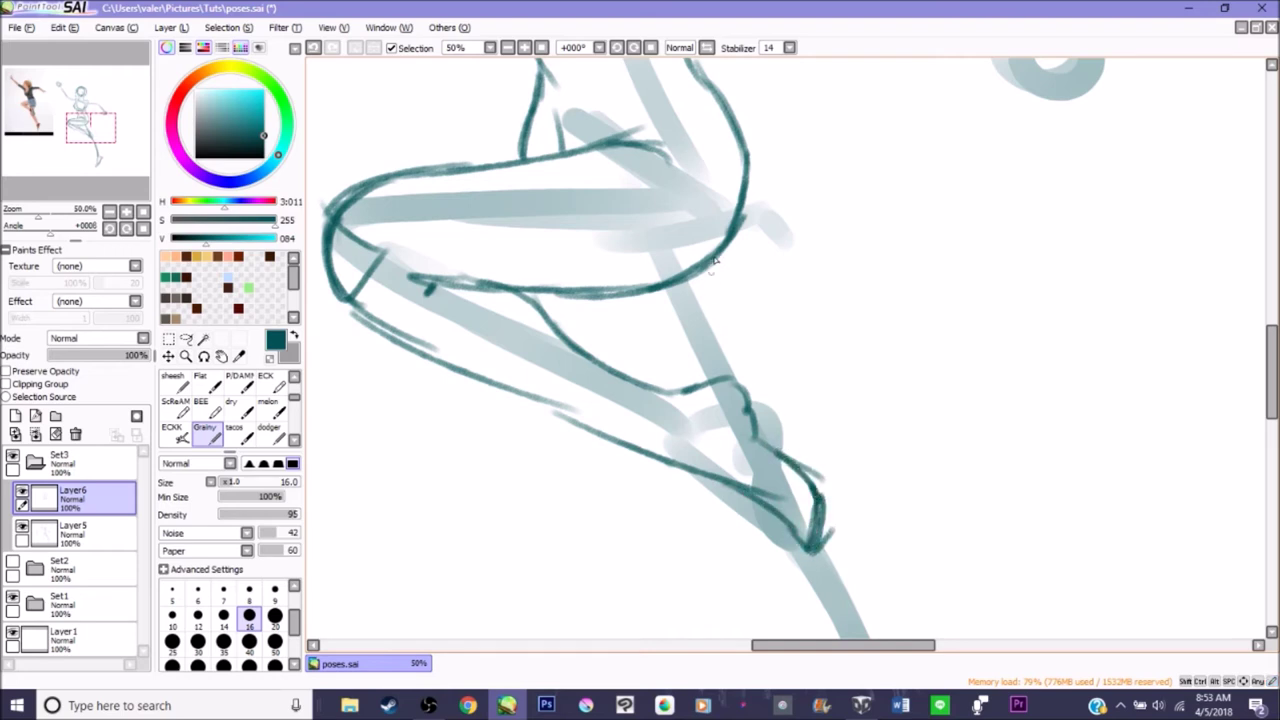
pyautogui.moveTo(720, 256); pyautogui.dragTo(755, 415)
pyautogui.moveTo(562, 297); pyautogui.dragTo(600, 364)
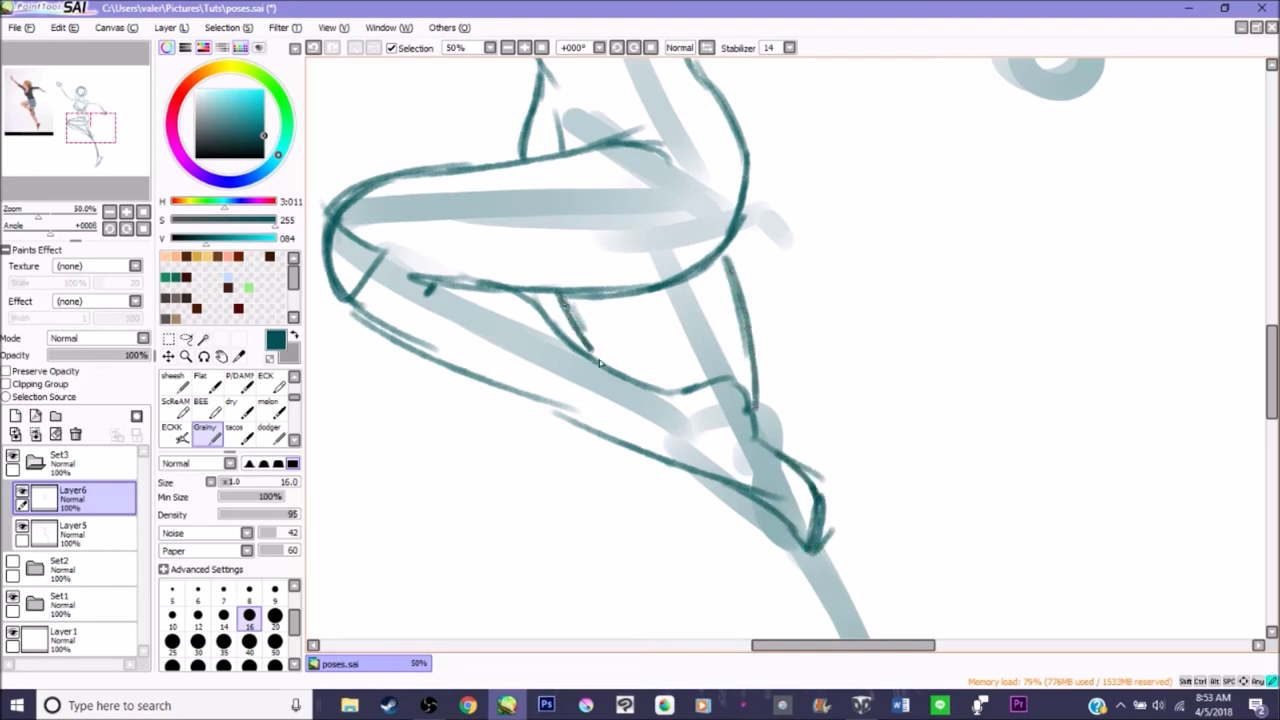
pyautogui.moveTo(524, 138); pyautogui.dragTo(546, 272)
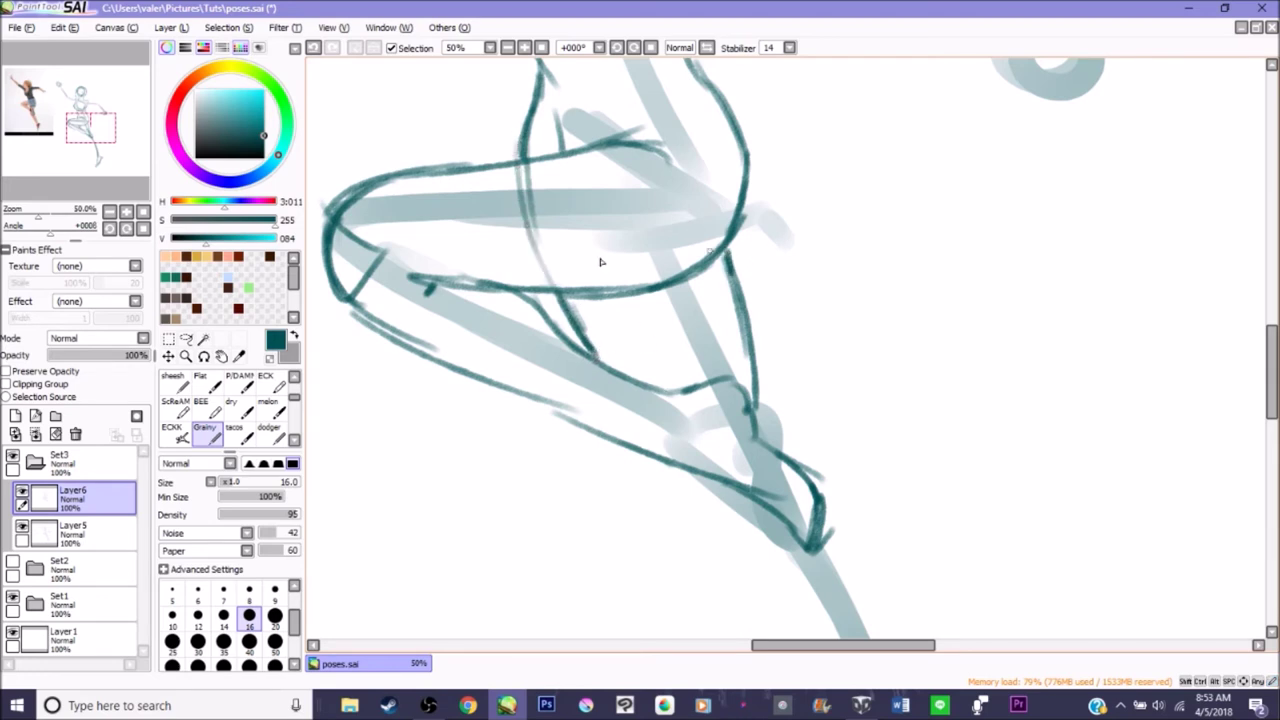
pyautogui.moveTo(114, 142); pyautogui.dragTo(128, 175)
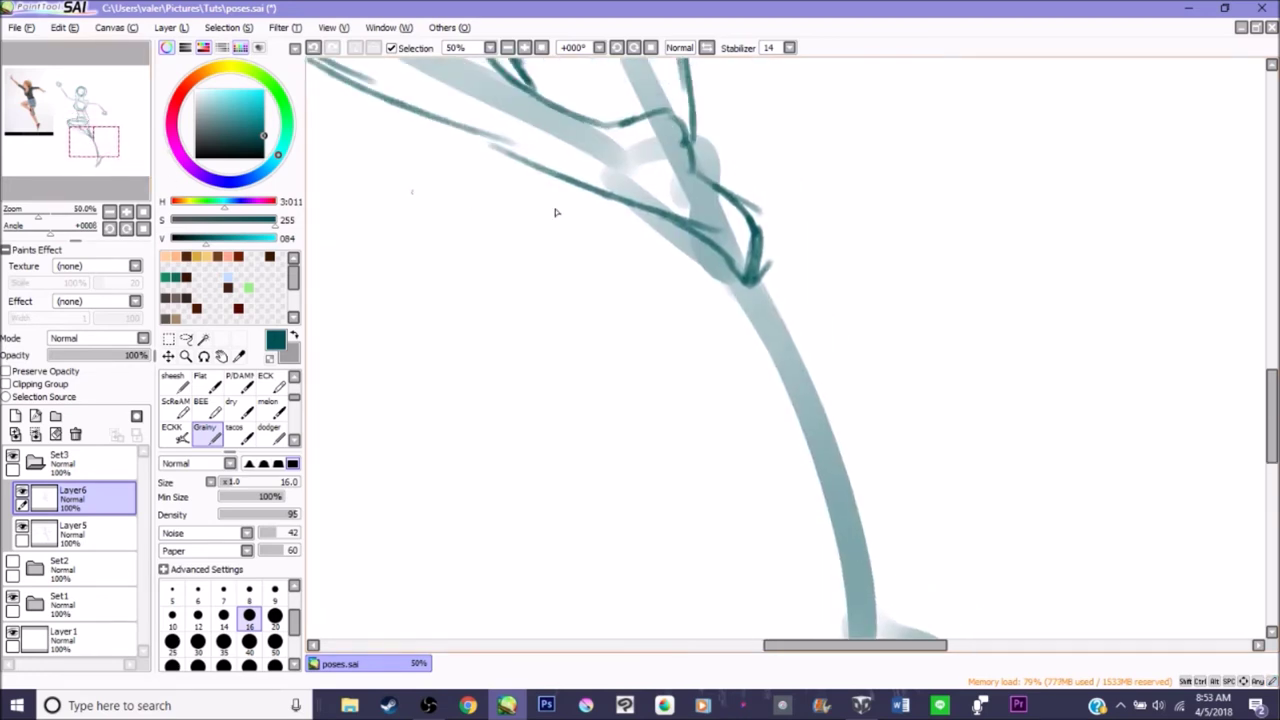
# Sketch the tucked foot and outline both sides of the extended leg
pyautogui.moveTo(583, 200)
pyautogui.mouseDown()
pyautogui.moveTo(672, 270)
pyautogui.moveTo(660, 198)
pyautogui.mouseUp()
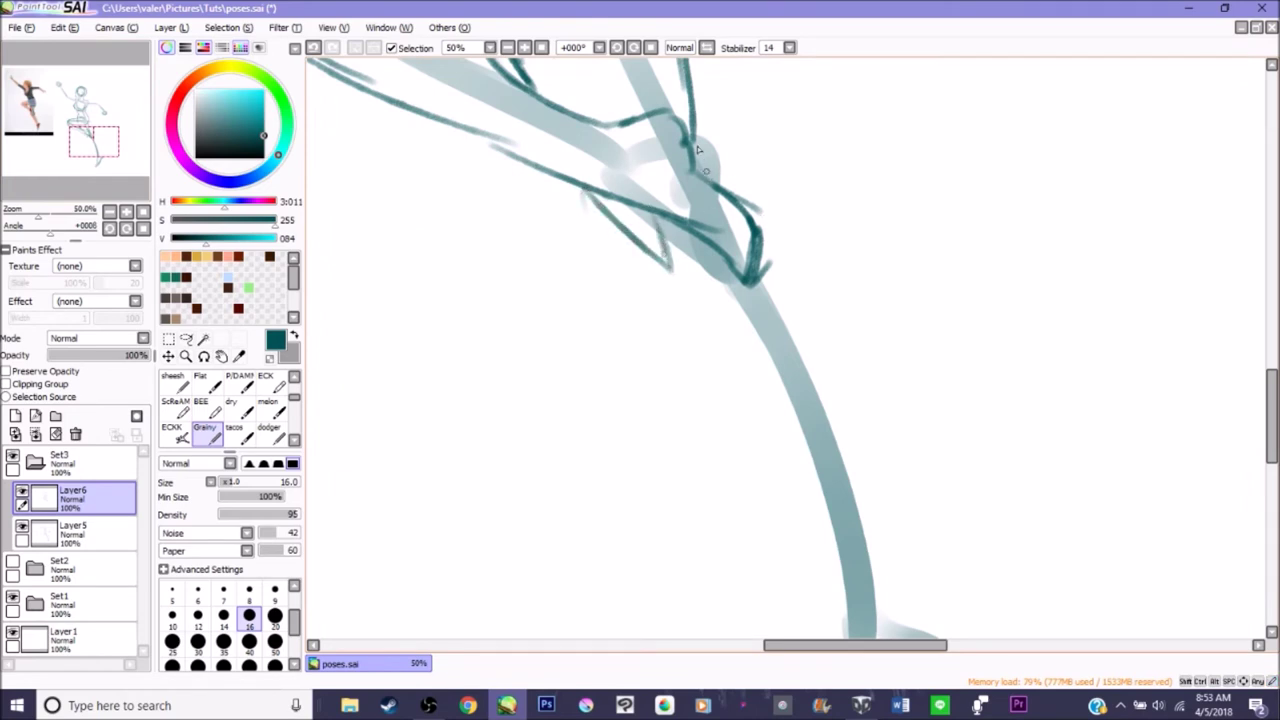
pyautogui.moveTo(698, 150); pyautogui.dragTo(833, 297)
pyautogui.moveTo(141, 152); pyautogui.dragTo(139, 159)
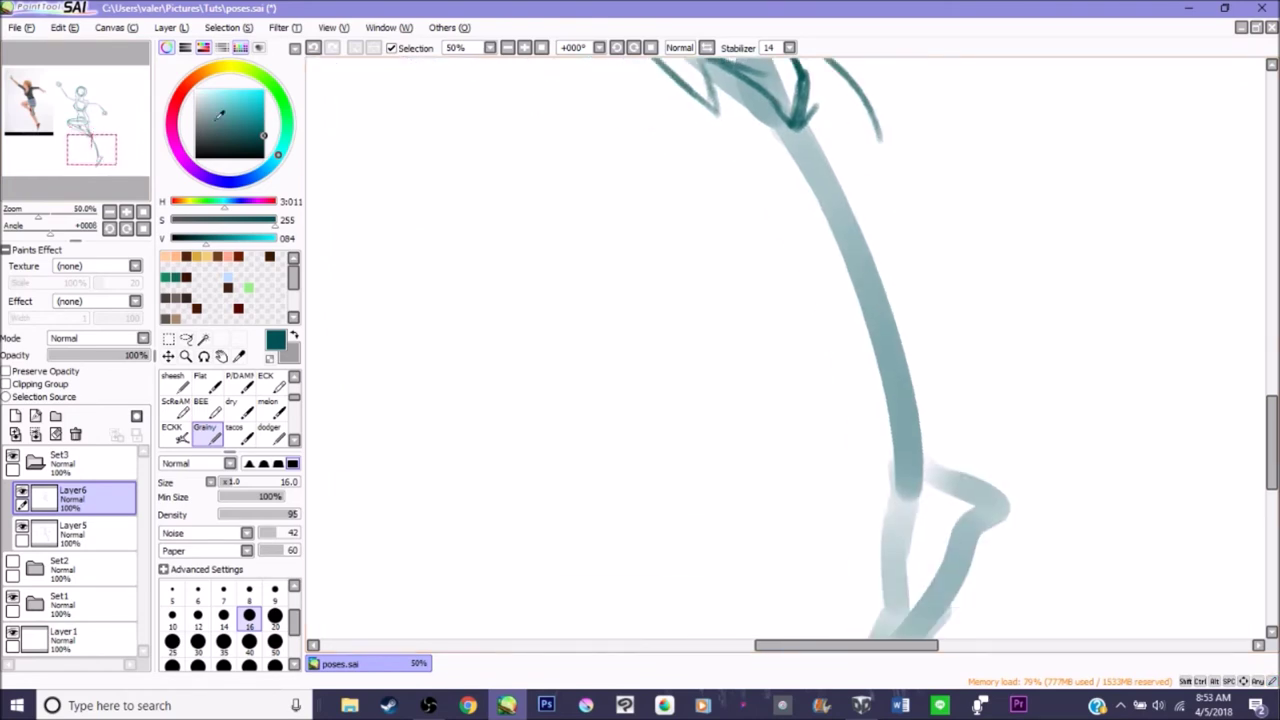
pyautogui.moveTo(714, 100)
pyautogui.mouseDown()
pyautogui.moveTo(832, 272)
pyautogui.moveTo(918, 450)
pyautogui.mouseUp()
pyautogui.moveTo(866, 104)
pyautogui.mouseDown()
pyautogui.moveTo(913, 293)
pyautogui.moveTo(918, 246)
pyautogui.moveTo(935, 404)
pyautogui.mouseUp()
pyautogui.moveTo(868, 355); pyautogui.dragTo(908, 492)
pyautogui.moveTo(888, 420); pyautogui.dragTo(910, 496)
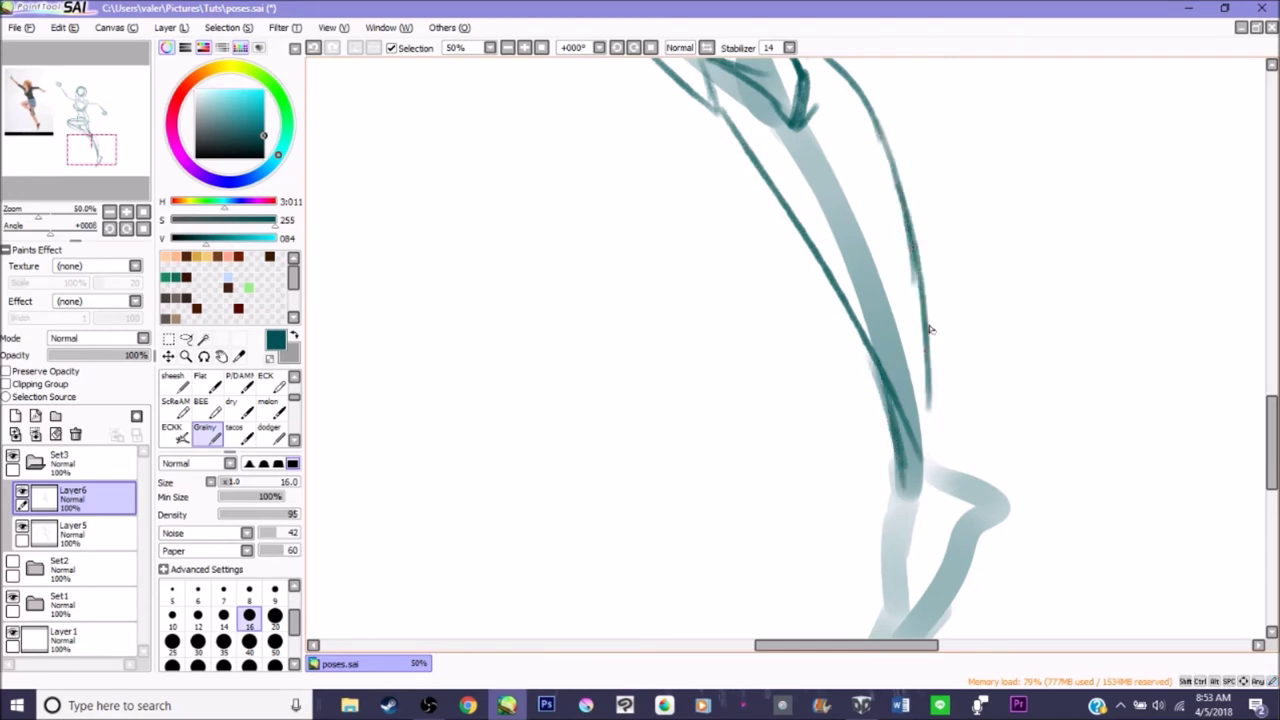
# Reinforce the leg contours down to the ankle and outline the heel and pointed foot
pyautogui.moveTo(930, 322); pyautogui.dragTo(945, 418)
pyautogui.moveTo(914, 276); pyautogui.dragTo(940, 418)
pyautogui.moveTo(928, 330); pyautogui.dragTo(942, 420)
pyautogui.moveTo(716, 106)
pyautogui.mouseDown()
pyautogui.moveTo(855, 324)
pyautogui.moveTo(840, 296)
pyautogui.moveTo(904, 476)
pyautogui.mouseUp()
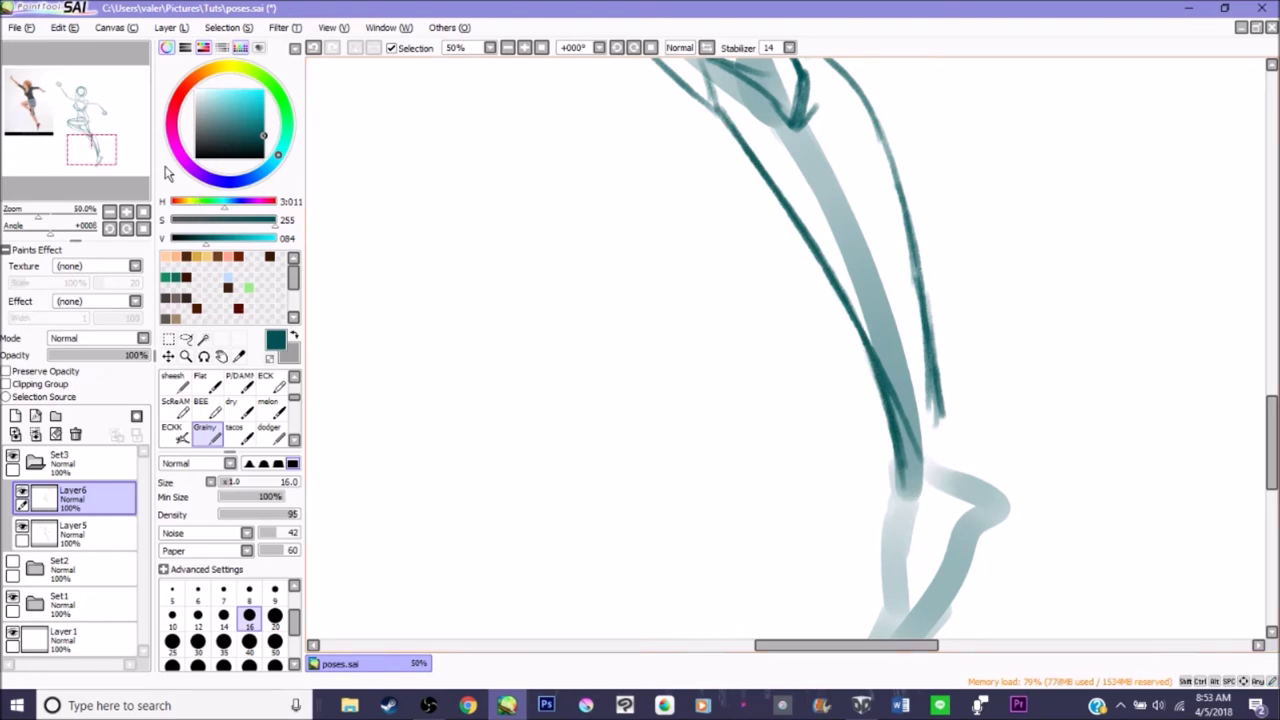
pyautogui.moveTo(118, 162); pyautogui.dragTo(120, 167)
pyautogui.moveTo(892, 333)
pyautogui.mouseDown()
pyautogui.moveTo(955, 384)
pyautogui.moveTo(924, 439)
pyautogui.mouseUp()
pyautogui.moveTo(852, 398)
pyautogui.mouseDown()
pyautogui.moveTo(846, 531)
pyautogui.moveTo(824, 578)
pyautogui.moveTo(895, 515)
pyautogui.moveTo(928, 427)
pyautogui.mouseUp()
pyautogui.moveTo(847, 376); pyautogui.dragTo(852, 562)
# Outline the top and underside of the outstretched upper arm and its end
pyautogui.moveTo(96, 146); pyautogui.dragTo(90, 100)
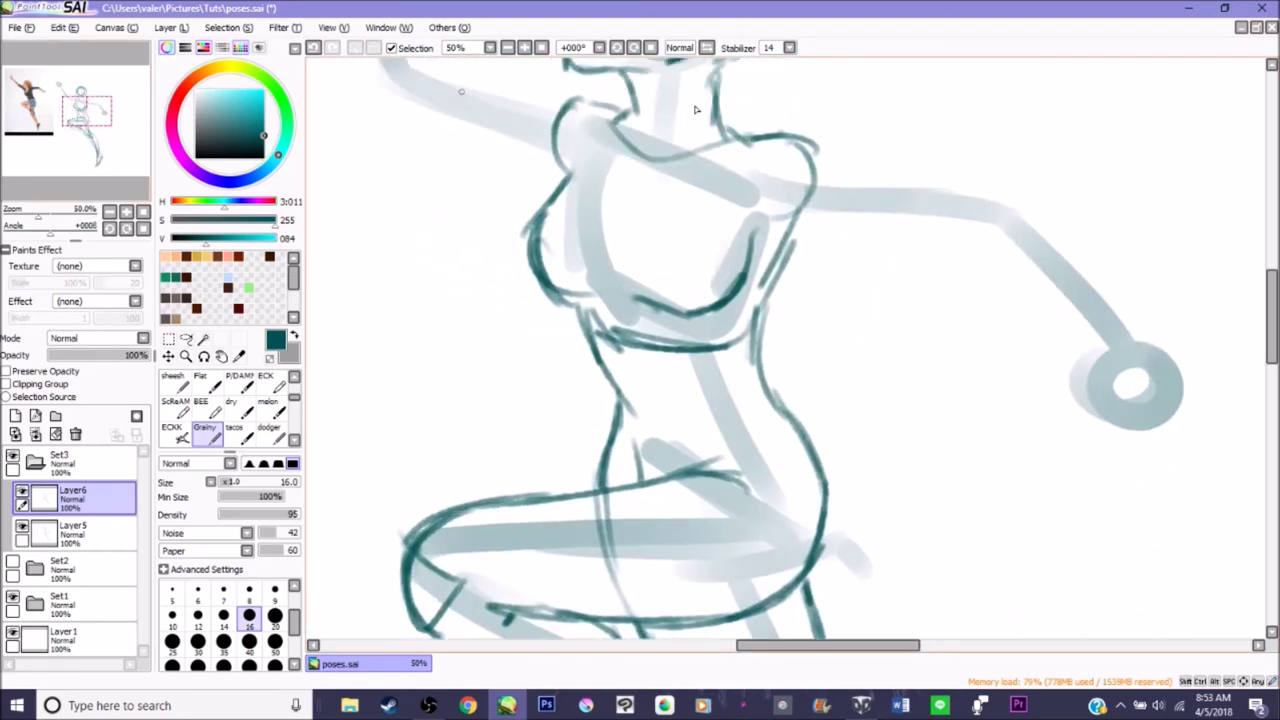
pyautogui.moveTo(776, 140)
pyautogui.mouseDown()
pyautogui.moveTo(913, 147)
pyautogui.moveTo(996, 176)
pyautogui.mouseUp()
pyautogui.moveTo(796, 222); pyautogui.dragTo(948, 213)
pyautogui.moveTo(836, 217)
pyautogui.mouseDown()
pyautogui.moveTo(981, 219)
pyautogui.moveTo(1003, 204)
pyautogui.moveTo(958, 228)
pyautogui.mouseUp()
pyautogui.moveTo(982, 166); pyautogui.dragTo(994, 188)
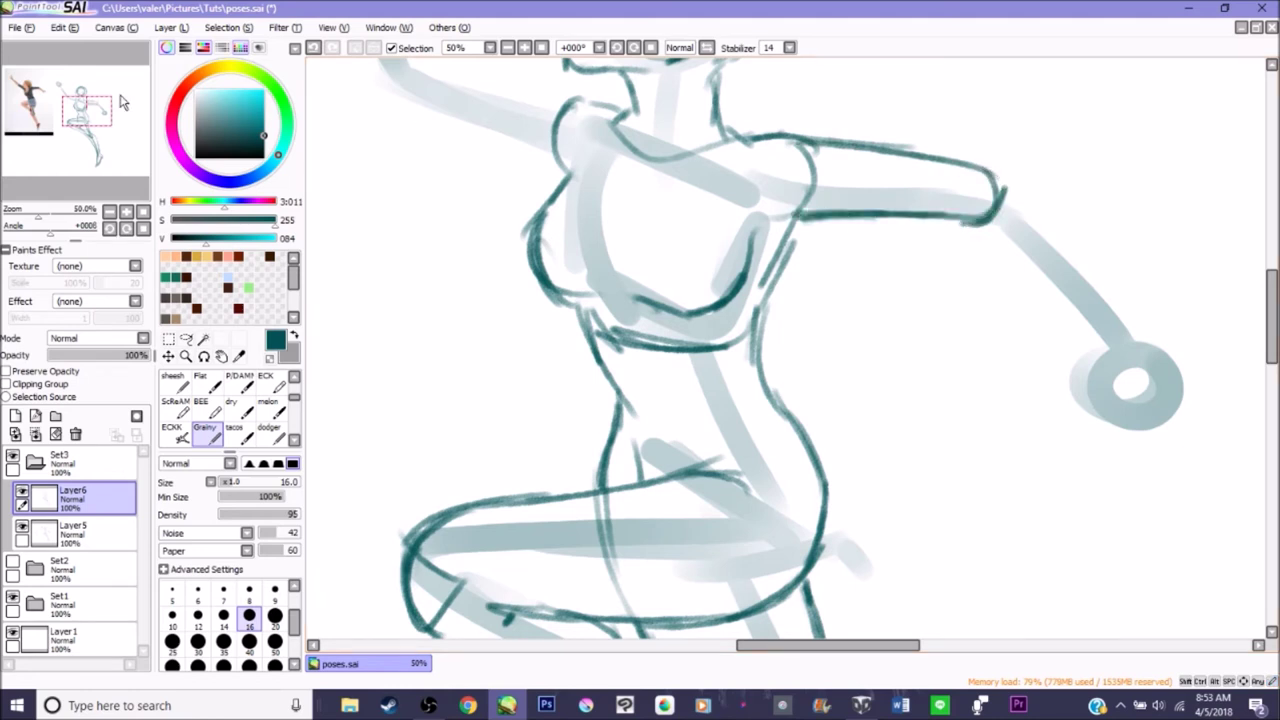
pyautogui.moveTo(104, 128); pyautogui.dragTo(106, 126)
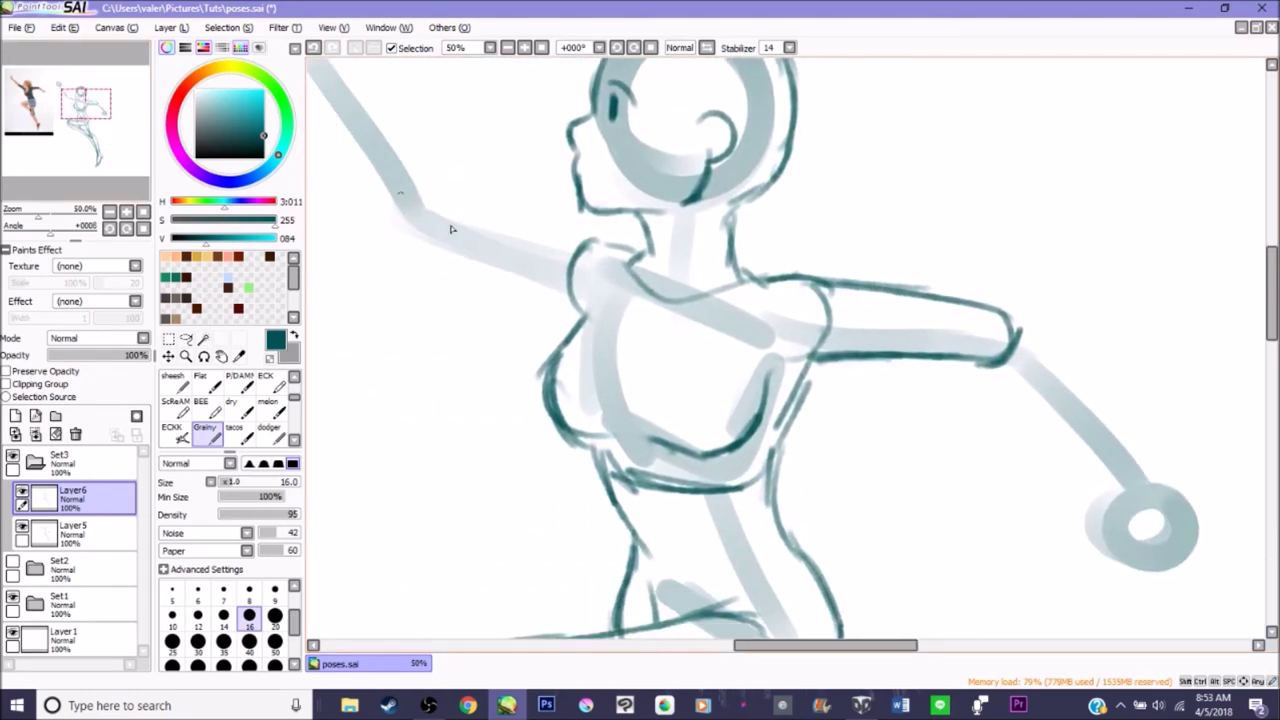
# Outline the underside of the raised upper arm
pyautogui.moveTo(430, 193)
pyautogui.mouseDown()
pyautogui.moveTo(418, 245)
pyautogui.moveTo(417, 213)
pyautogui.moveTo(417, 228)
pyautogui.moveTo(595, 242)
pyautogui.mouseUp()
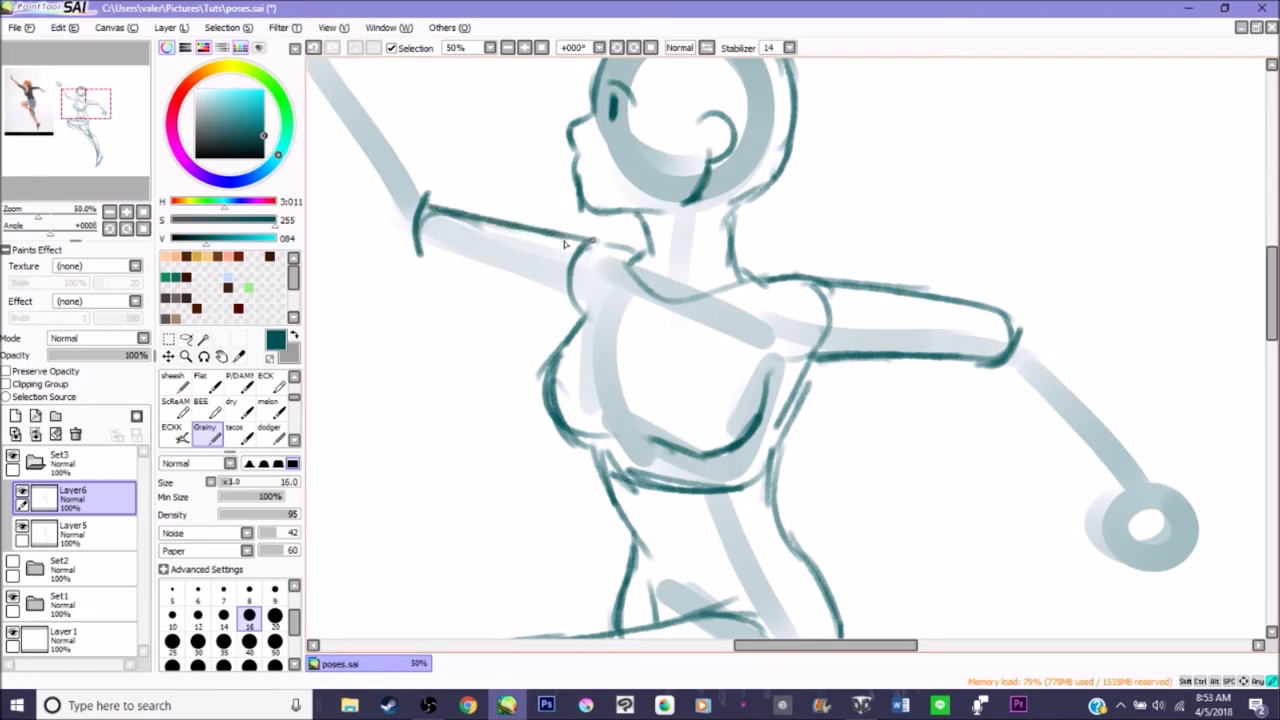
pyautogui.moveTo(425, 262); pyautogui.dragTo(576, 318)
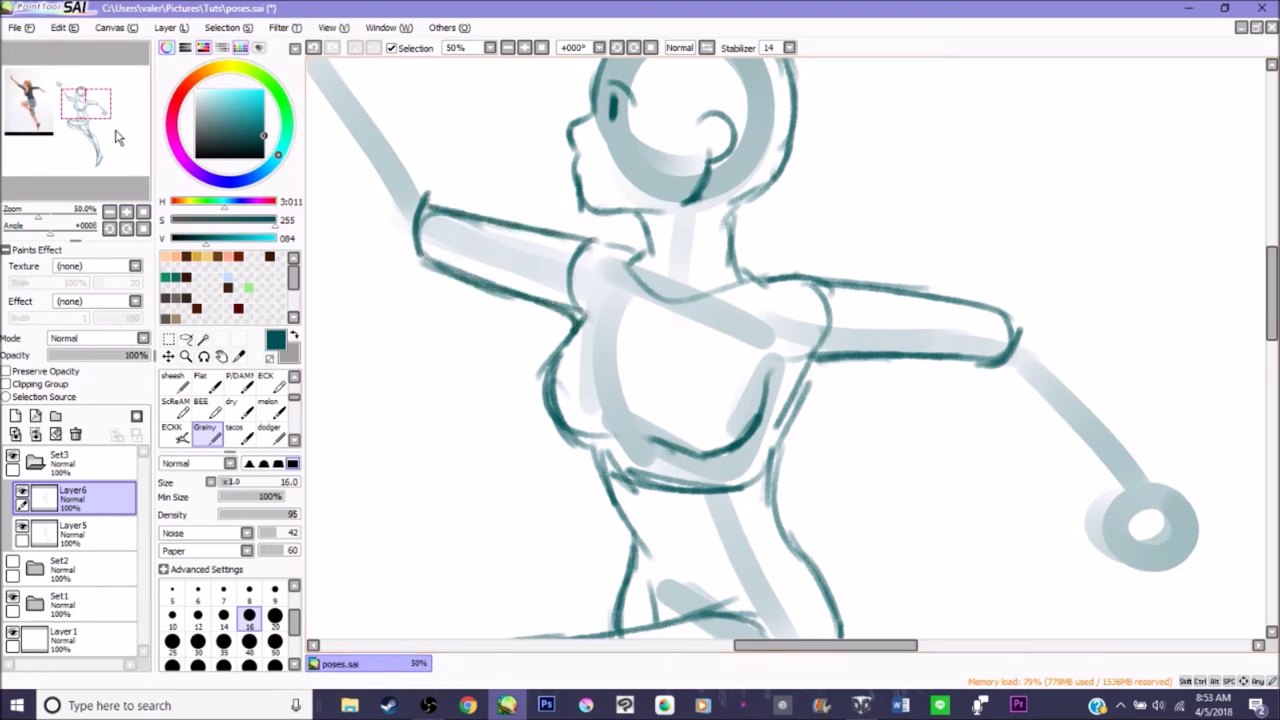
pyautogui.moveTo(97, 117); pyautogui.dragTo(110, 121)
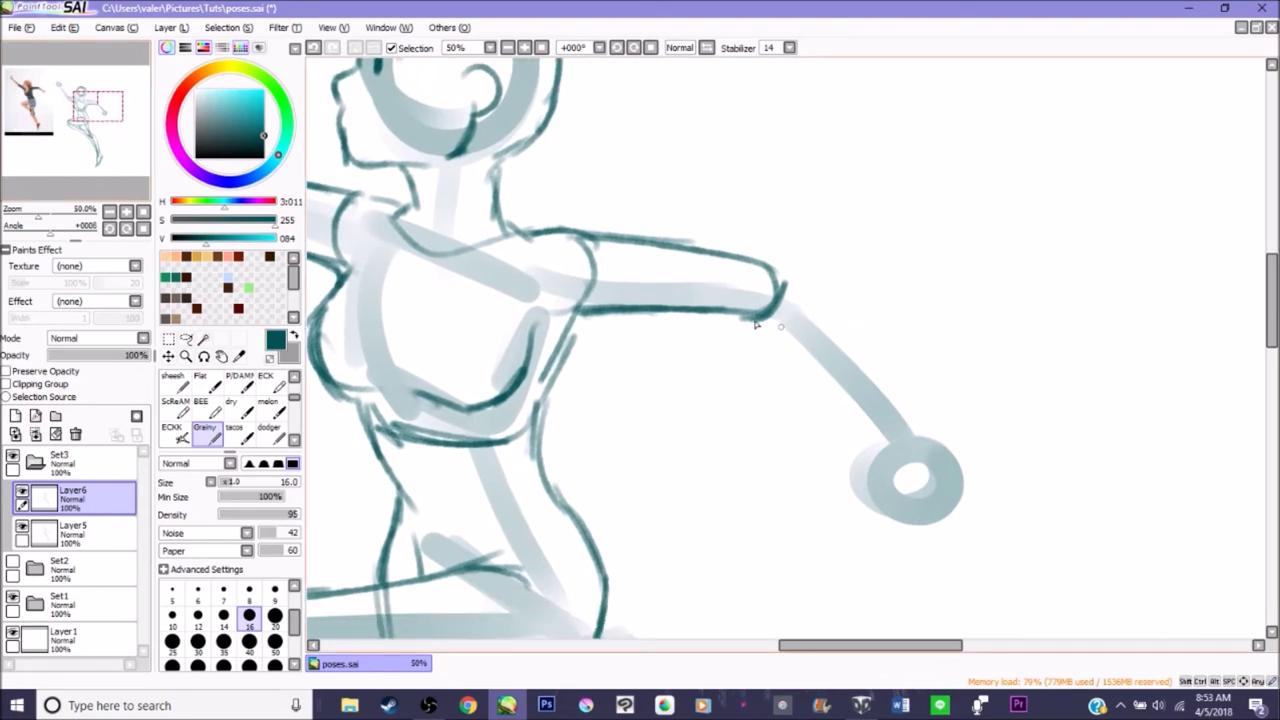
# Outline the outstretched forearm to the wrist and sketch the hand with hanging fingers
pyautogui.moveTo(756, 323)
pyautogui.mouseDown()
pyautogui.moveTo(754, 346)
pyautogui.moveTo(850, 404)
pyautogui.moveTo(877, 452)
pyautogui.mouseUp()
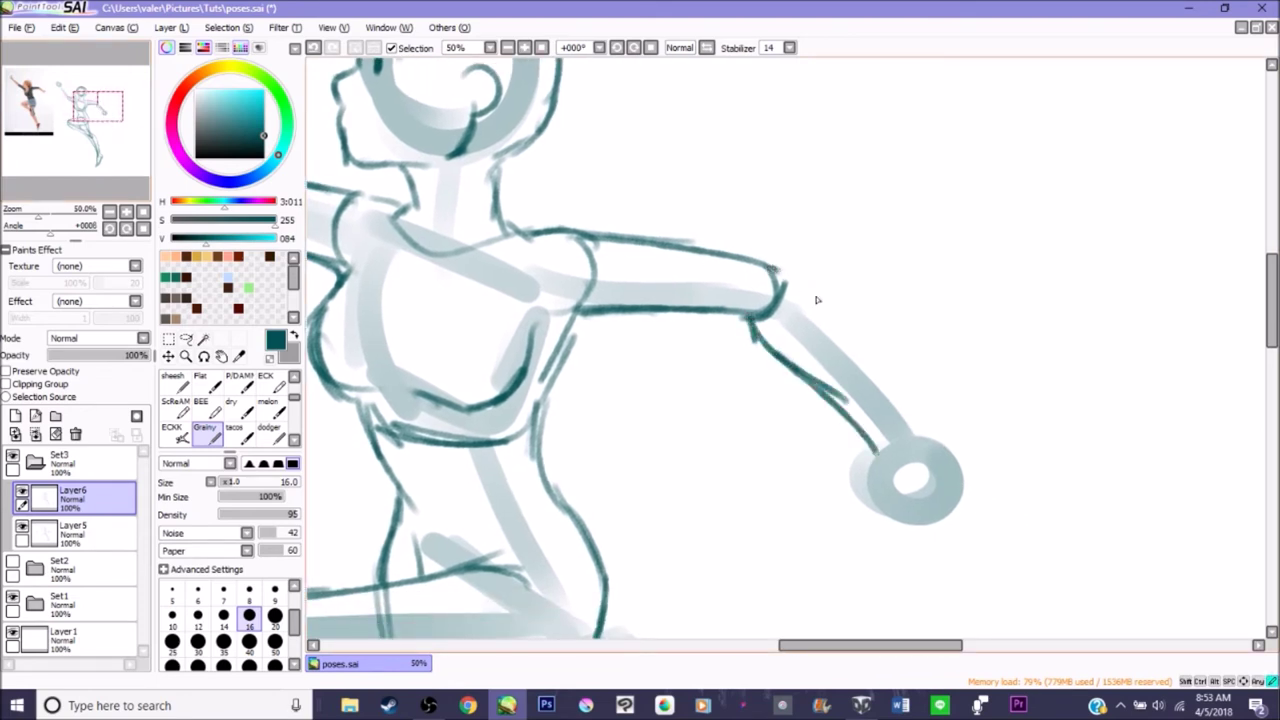
pyautogui.moveTo(774, 266); pyautogui.dragTo(848, 366)
pyautogui.moveTo(818, 302); pyautogui.dragTo(890, 414)
pyautogui.moveTo(858, 354)
pyautogui.mouseDown()
pyautogui.moveTo(918, 426)
pyautogui.moveTo(883, 462)
pyautogui.moveTo(930, 512)
pyautogui.mouseUp()
pyautogui.moveTo(890, 455)
pyautogui.mouseDown()
pyautogui.moveTo(876, 486)
pyautogui.moveTo(880, 549)
pyautogui.moveTo(900, 498)
pyautogui.moveTo(960, 580)
pyautogui.mouseUp()
pyautogui.moveTo(934, 520)
pyautogui.mouseDown()
pyautogui.moveTo(968, 580)
pyautogui.moveTo(966, 489)
pyautogui.moveTo(912, 422)
pyautogui.mouseUp()
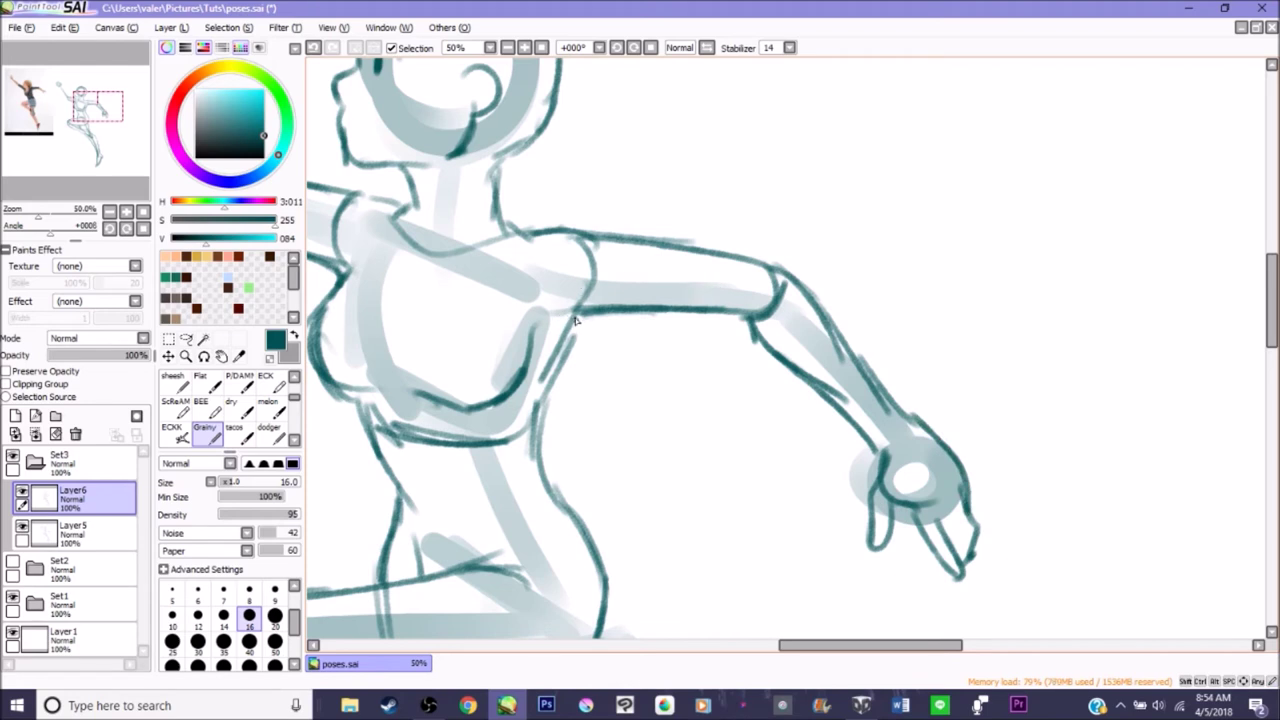
# Outline the raised forearm and clenched fist, then draw small lips below the nose
pyautogui.moveTo(85, 128); pyautogui.dragTo(118, 115)
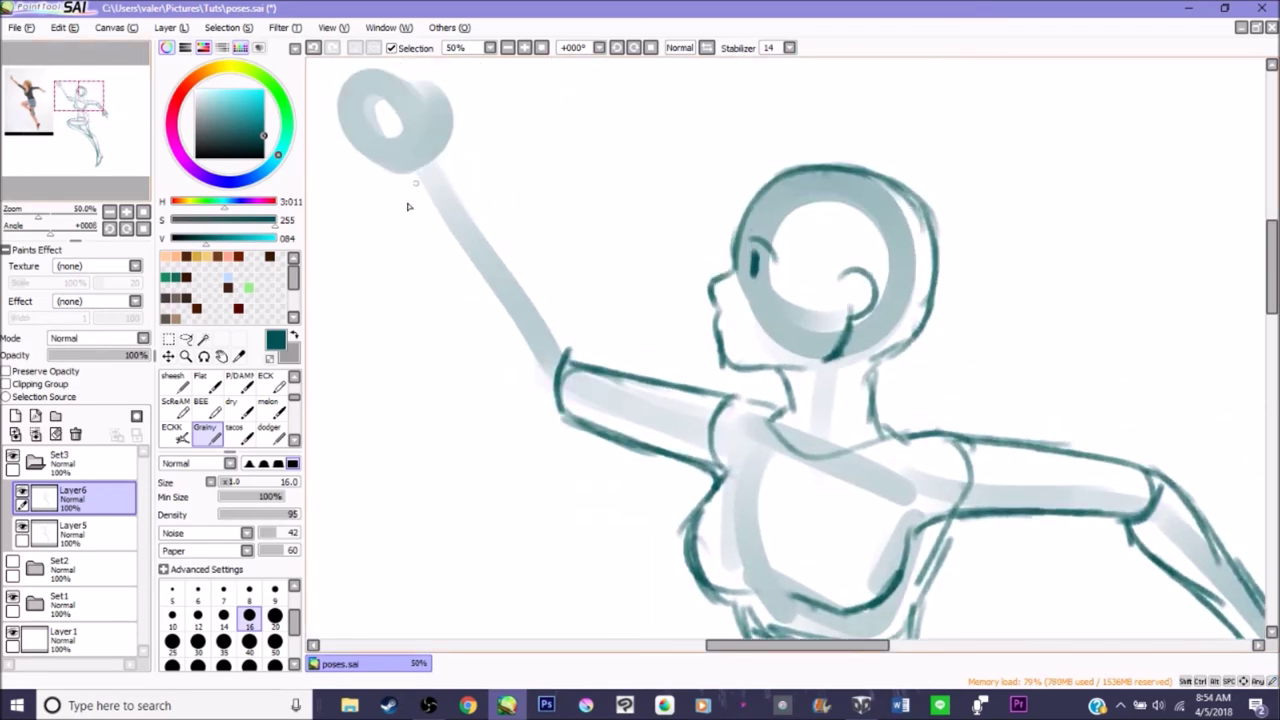
pyautogui.moveTo(420, 214)
pyautogui.mouseDown()
pyautogui.moveTo(448, 194)
pyautogui.moveTo(562, 347)
pyautogui.mouseUp()
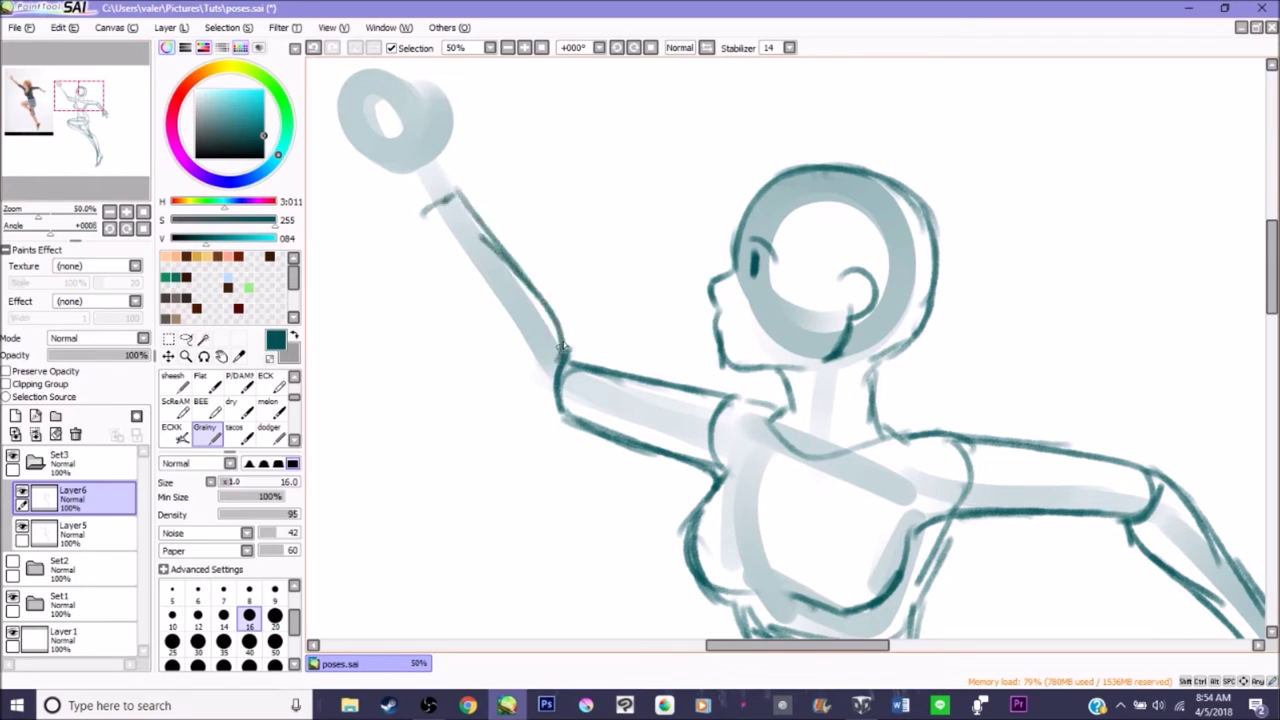
pyautogui.moveTo(419, 228); pyautogui.dragTo(474, 338)
pyautogui.moveTo(422, 206); pyautogui.dragTo(558, 418)
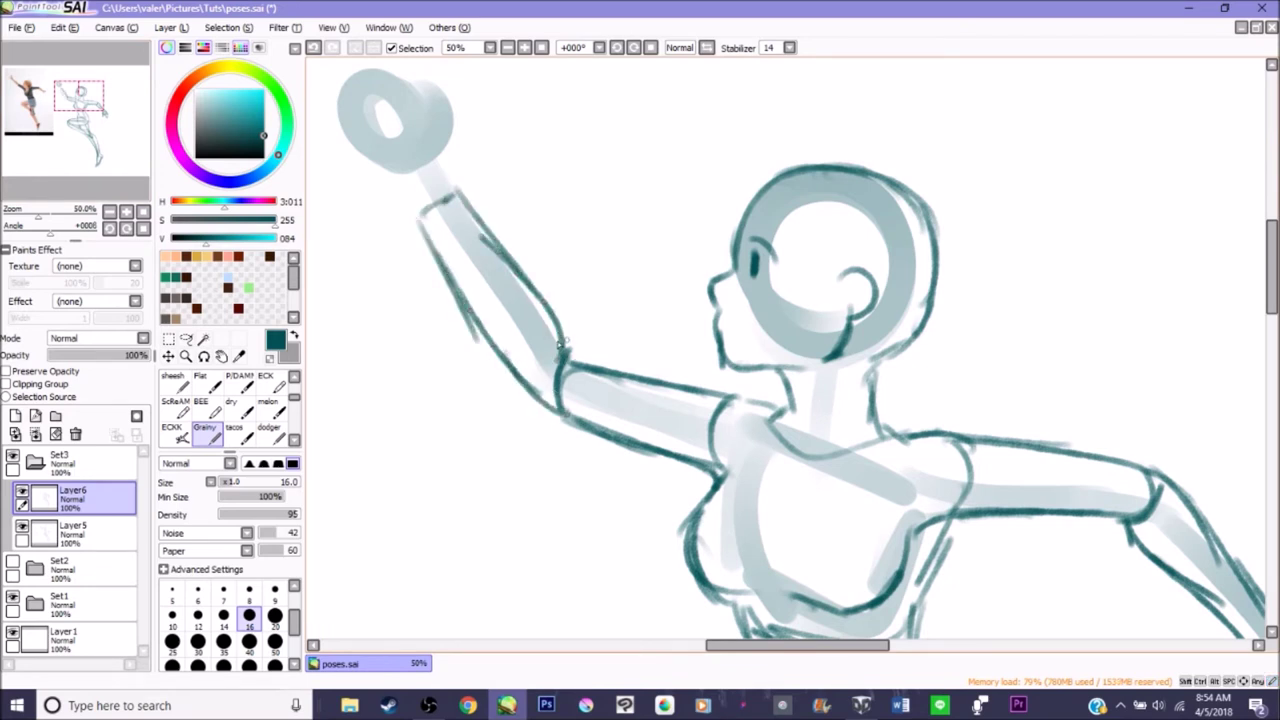
pyautogui.moveTo(552, 318); pyautogui.dragTo(588, 366)
pyautogui.moveTo(463, 204); pyautogui.dragTo(452, 166)
pyautogui.moveTo(414, 204)
pyautogui.mouseDown()
pyautogui.moveTo(409, 128)
pyautogui.moveTo(428, 106)
pyautogui.moveTo(452, 155)
pyautogui.moveTo(412, 70)
pyautogui.moveTo(390, 131)
pyautogui.moveTo(428, 231)
pyautogui.mouseUp()
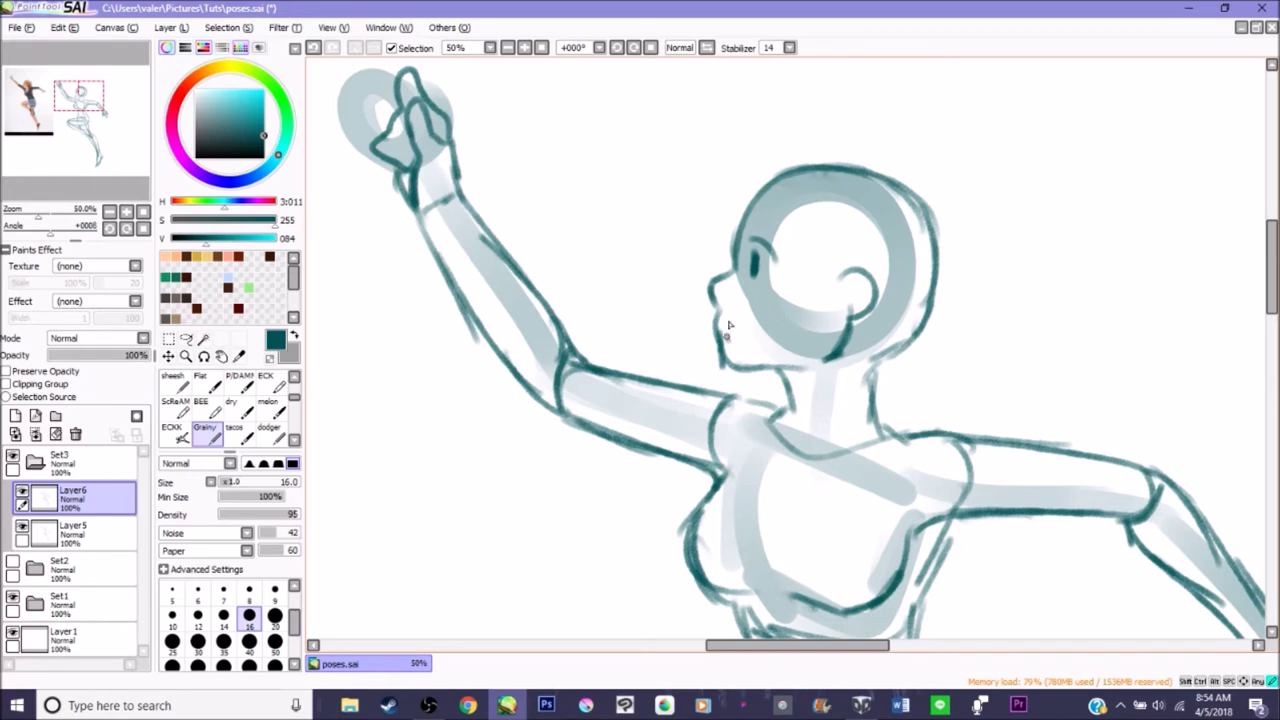
pyautogui.moveTo(724, 322); pyautogui.dragTo(736, 350)
pyautogui.click(537, 50)
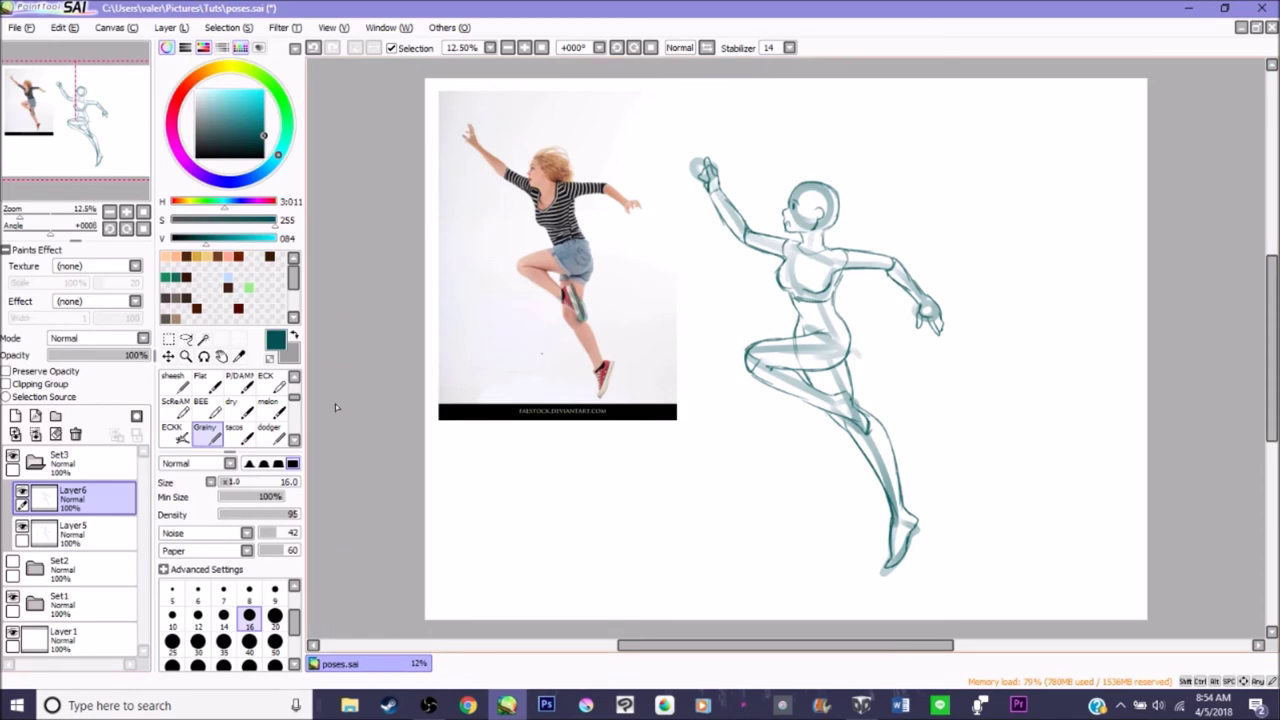
# Hide the reference photo, collapse Set3, and show the kneeling figure in Set2
pyautogui.click(13, 600)
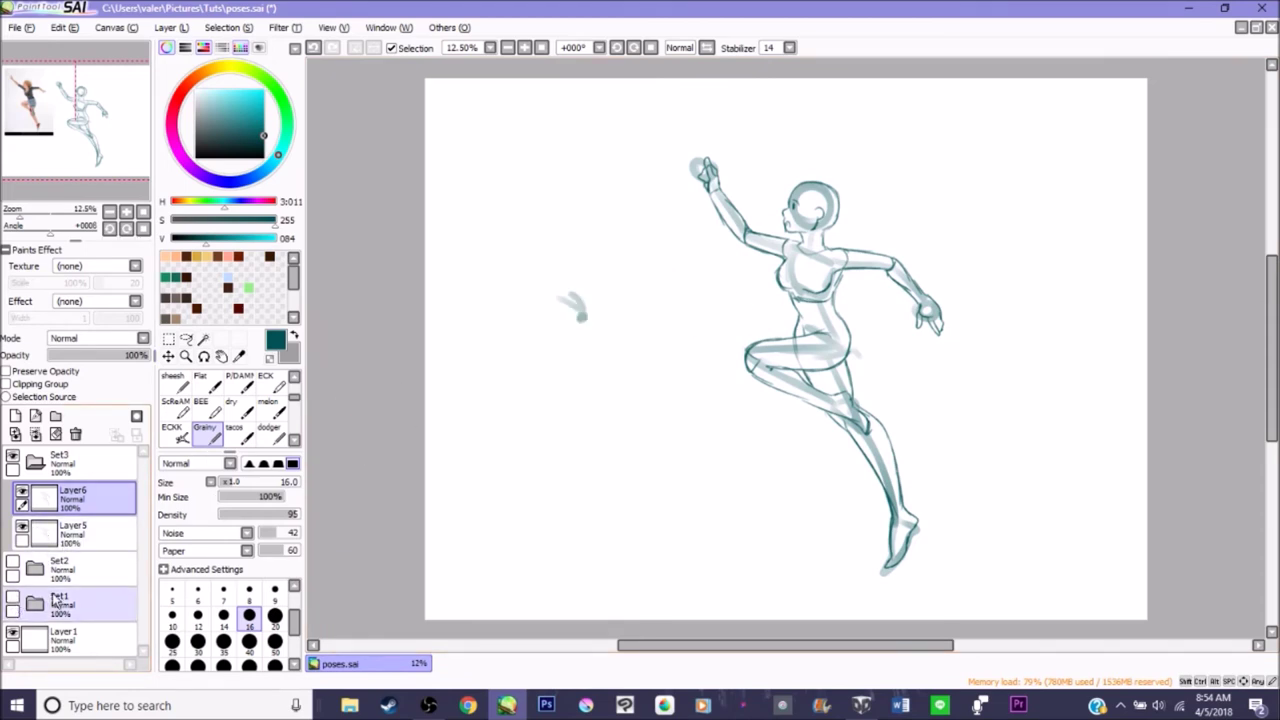
pyautogui.click(30, 465)
pyautogui.click(28, 465)
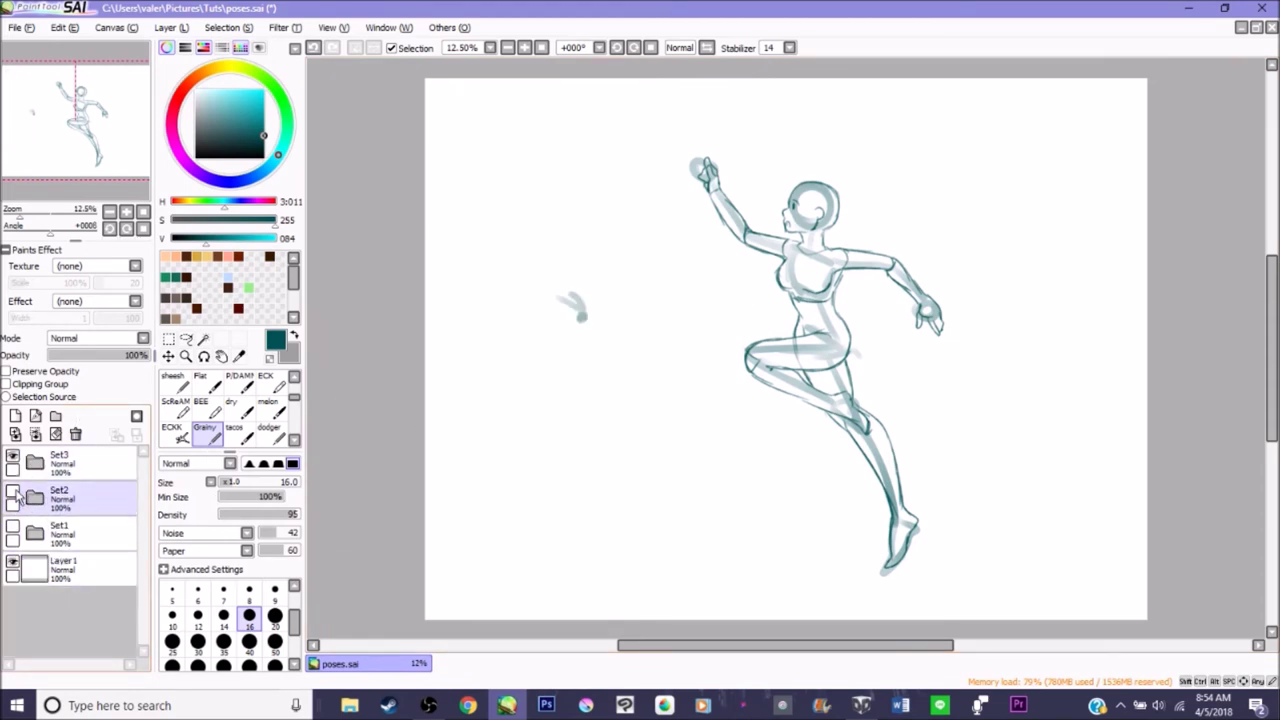
pyautogui.click(13, 492)
# Transform the jumping figure's group and shift it to the right
pyautogui.click(95, 475)
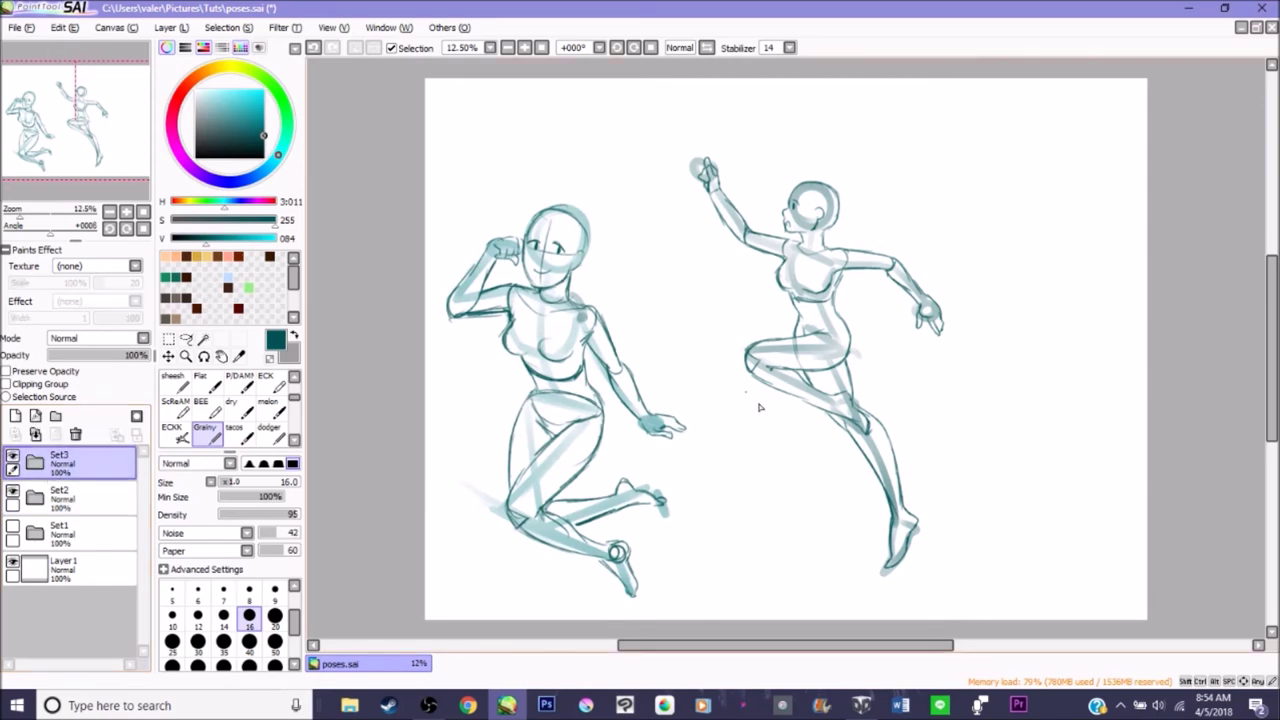
pyautogui.hotkey('ctrl', 't')
pyautogui.moveTo(826, 353); pyautogui.dragTo(896, 342)
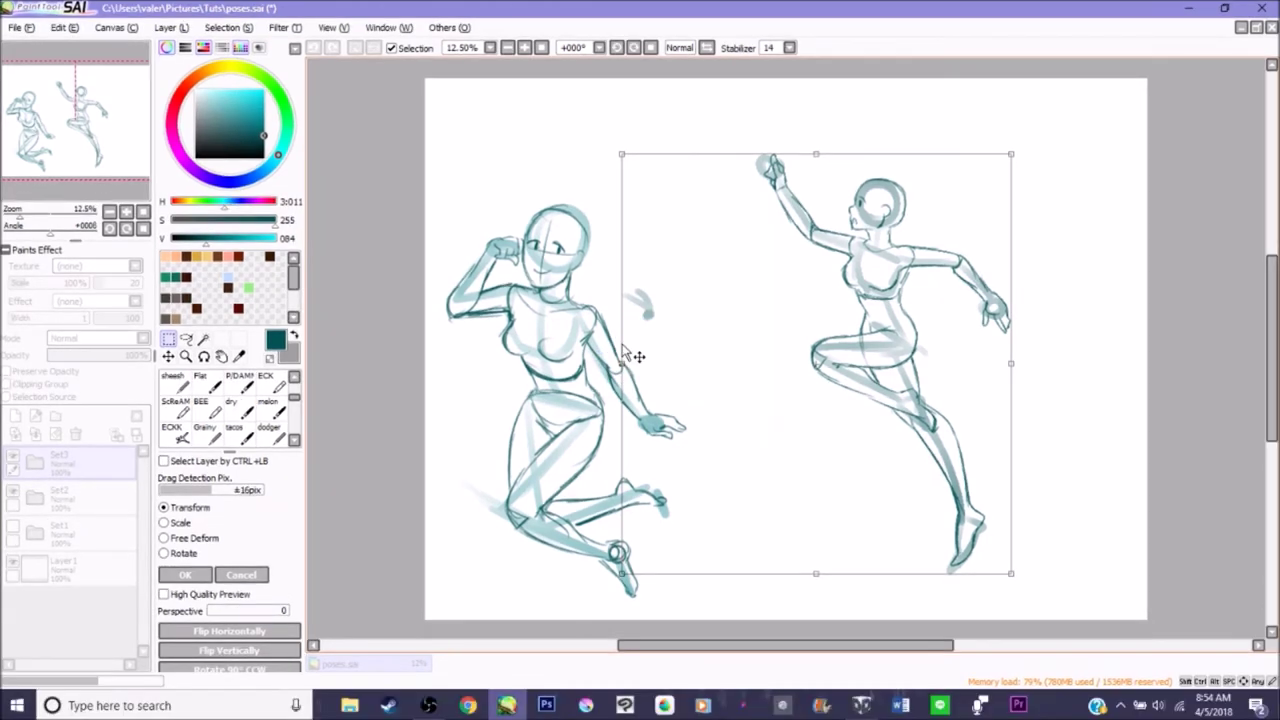
# Apply the move and erase the stray mark between the figures on Layer5
pyautogui.press('Return')
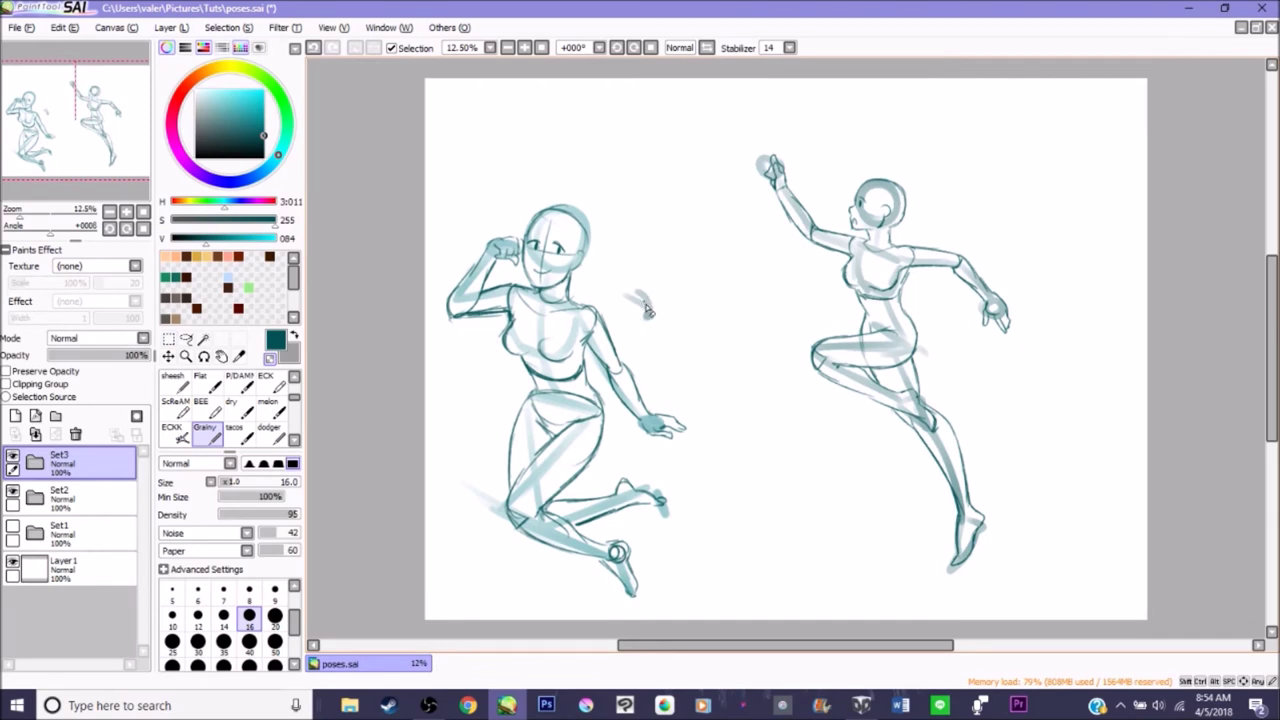
pyautogui.press(']')
pyautogui.press(']')
pyautogui.press(']')
pyautogui.press(']')
pyautogui.press(']')
pyautogui.press(']')
pyautogui.press(']')
pyautogui.press(']')
pyautogui.press(']')
pyautogui.press(']')
pyautogui.press(']')
pyautogui.press(']')
pyautogui.press(']')
pyautogui.press(']')
pyautogui.press(']')
pyautogui.press(']')
pyautogui.press(']')
pyautogui.press(']')
pyautogui.press(']')
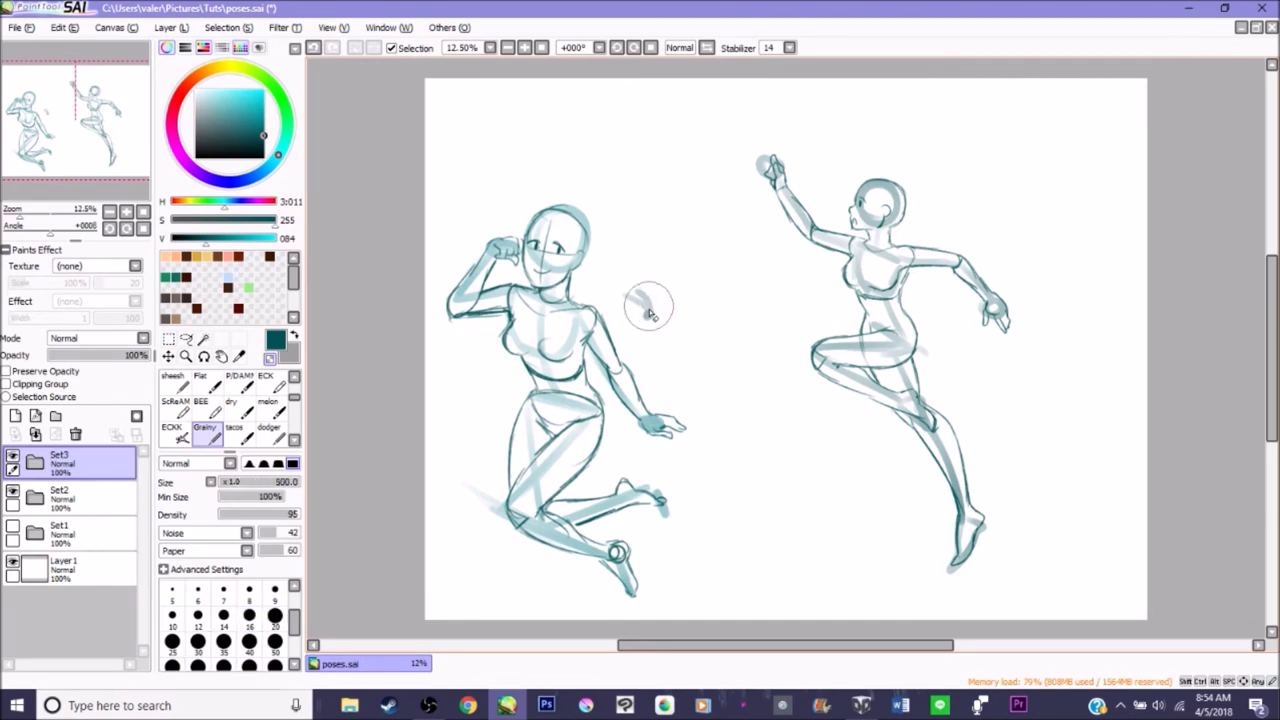
pyautogui.click(649, 314)
pyautogui.click(92, 495)
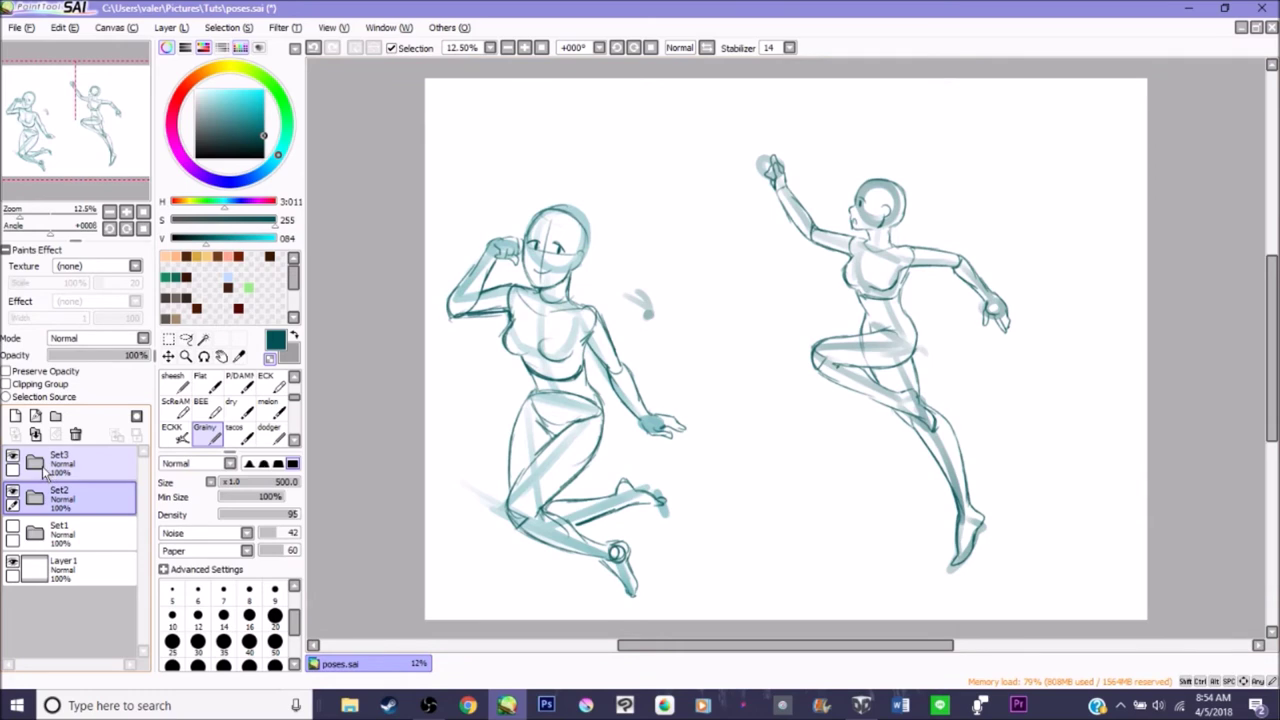
pyautogui.click(108, 518)
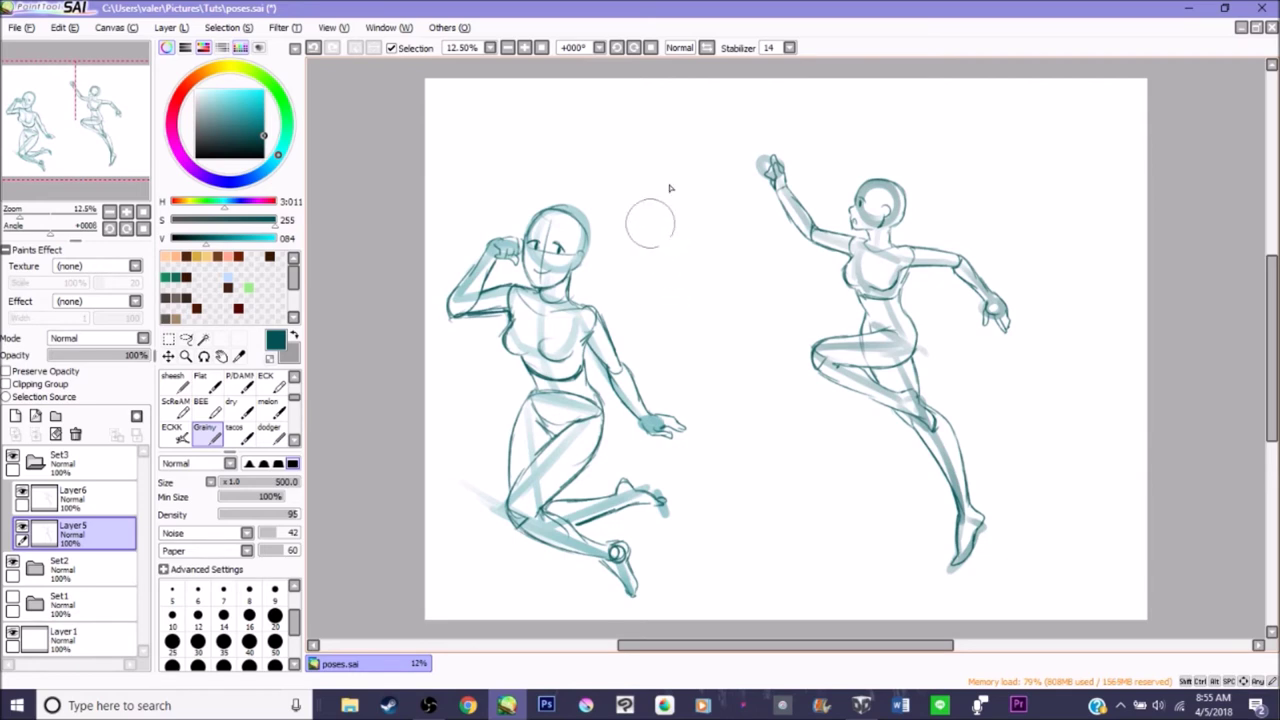
pyautogui.press('[')
pyautogui.press('[')
pyautogui.press('[')
pyautogui.press('[')
pyautogui.press('[')
pyautogui.press('[')
pyautogui.press('[')
# Move the jumping figure's group up and left, nearer the kneeling figure
pyautogui.click(35, 462)
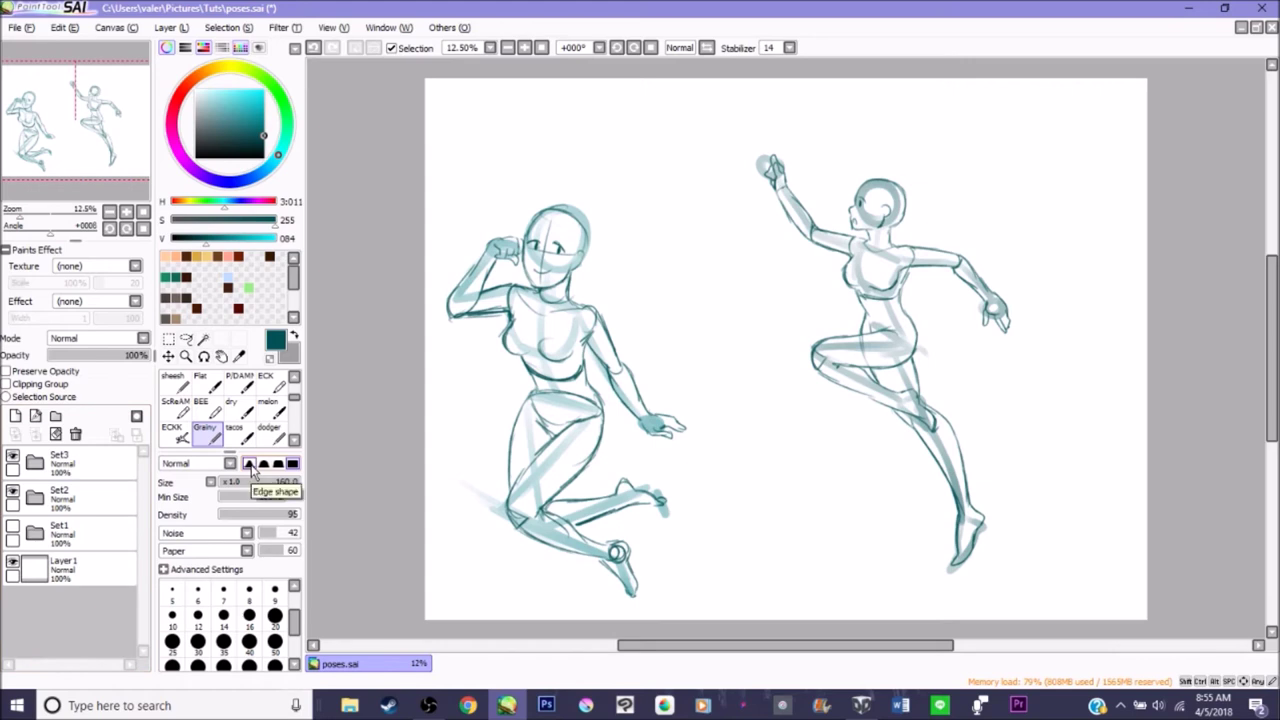
pyautogui.hotkey('ctrl', 't')
pyautogui.moveTo(849, 355)
pyautogui.mouseDown()
pyautogui.moveTo(717, 358)
pyautogui.moveTo(854, 350)
pyautogui.mouseUp()
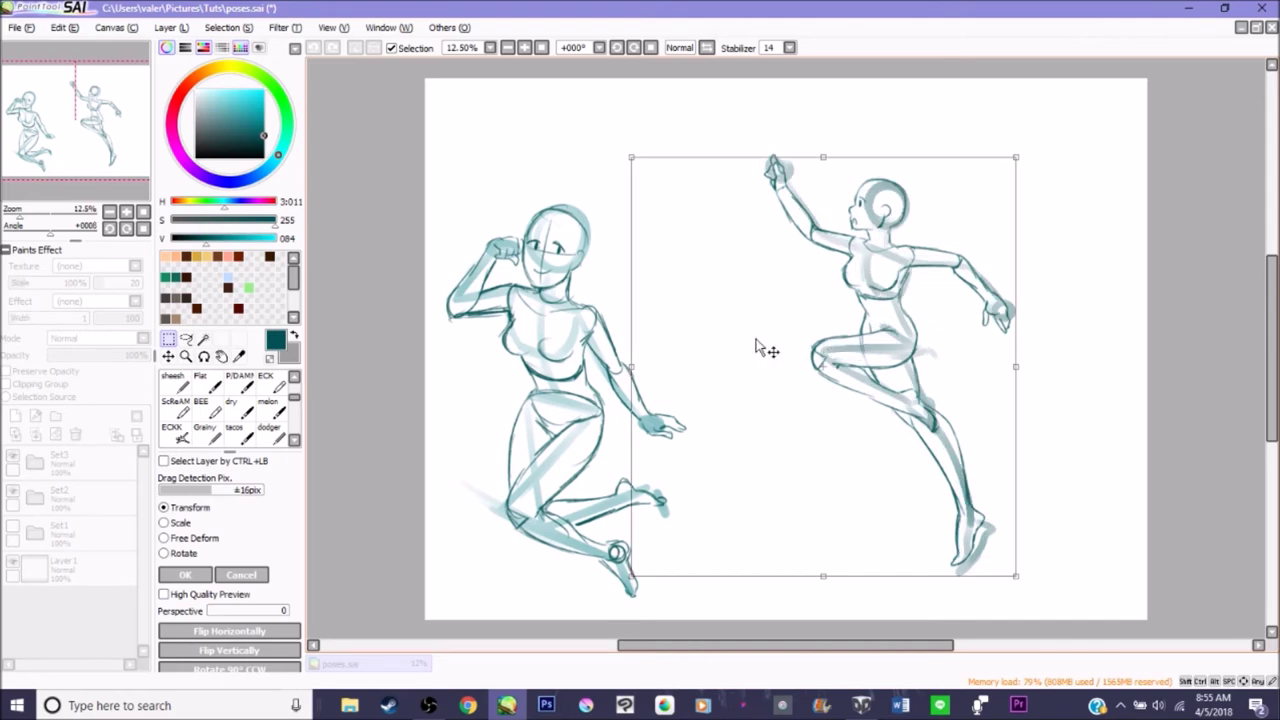
pyautogui.press('Return')
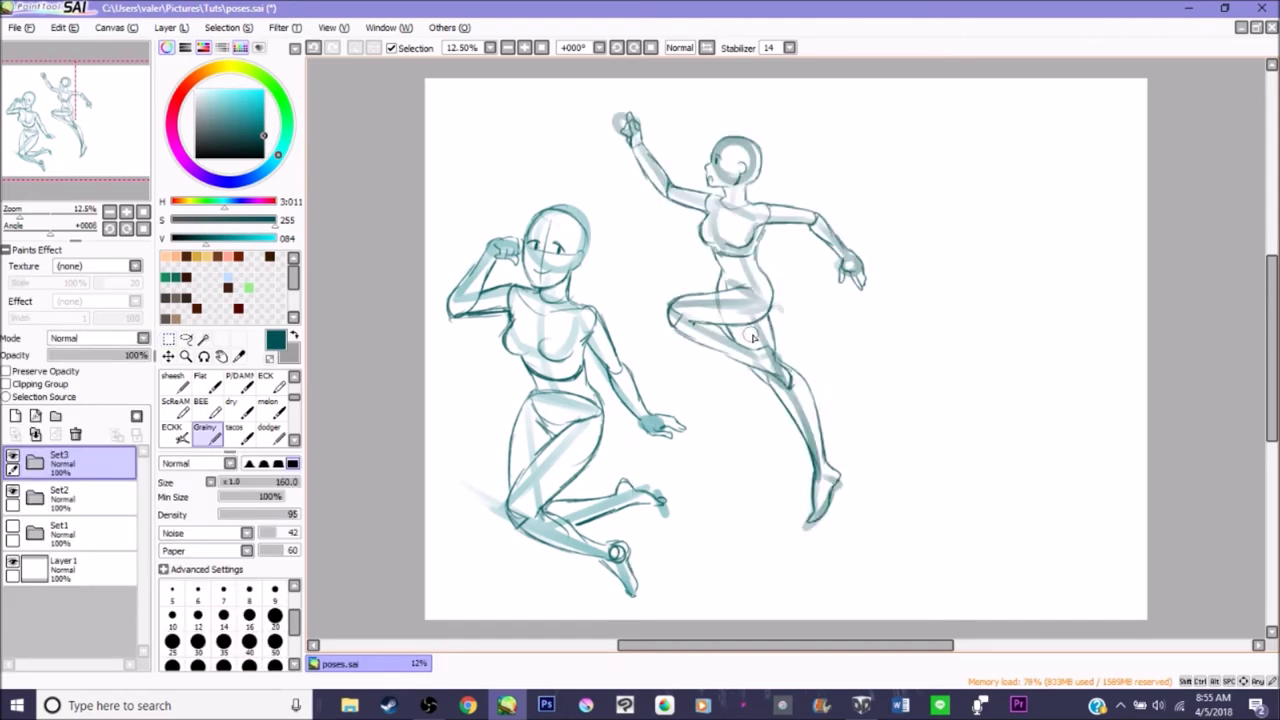
# Add a new layer set with an empty layer, hide both earlier figures, and switch to DesignDoll
pyautogui.click(55, 416)
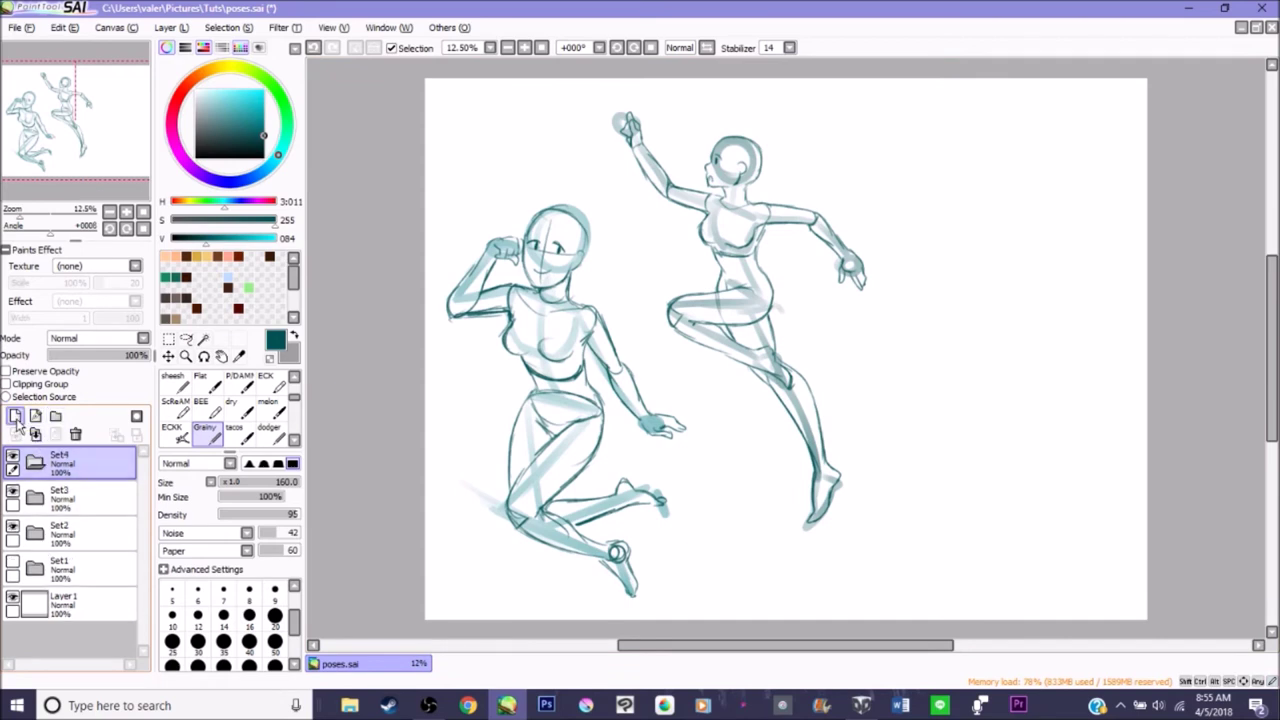
pyautogui.click(15, 416)
pyautogui.click(12, 527)
pyautogui.click(12, 562)
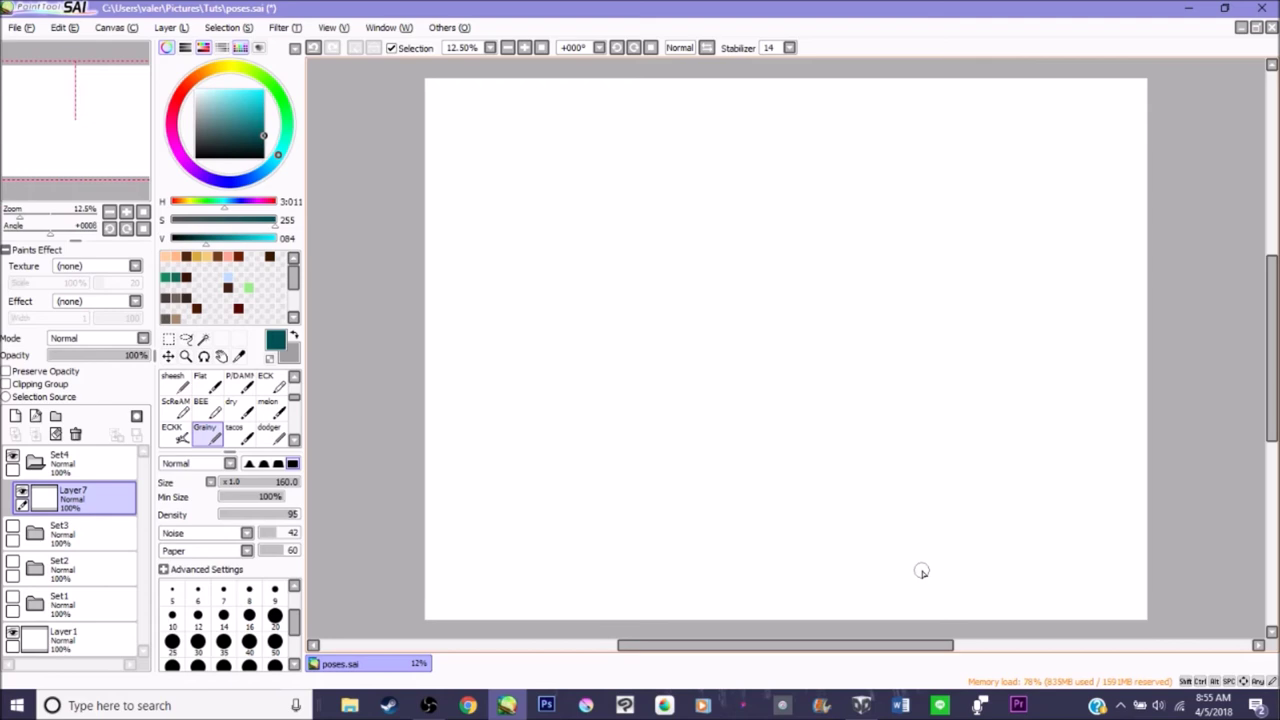
pyautogui.click(862, 705)
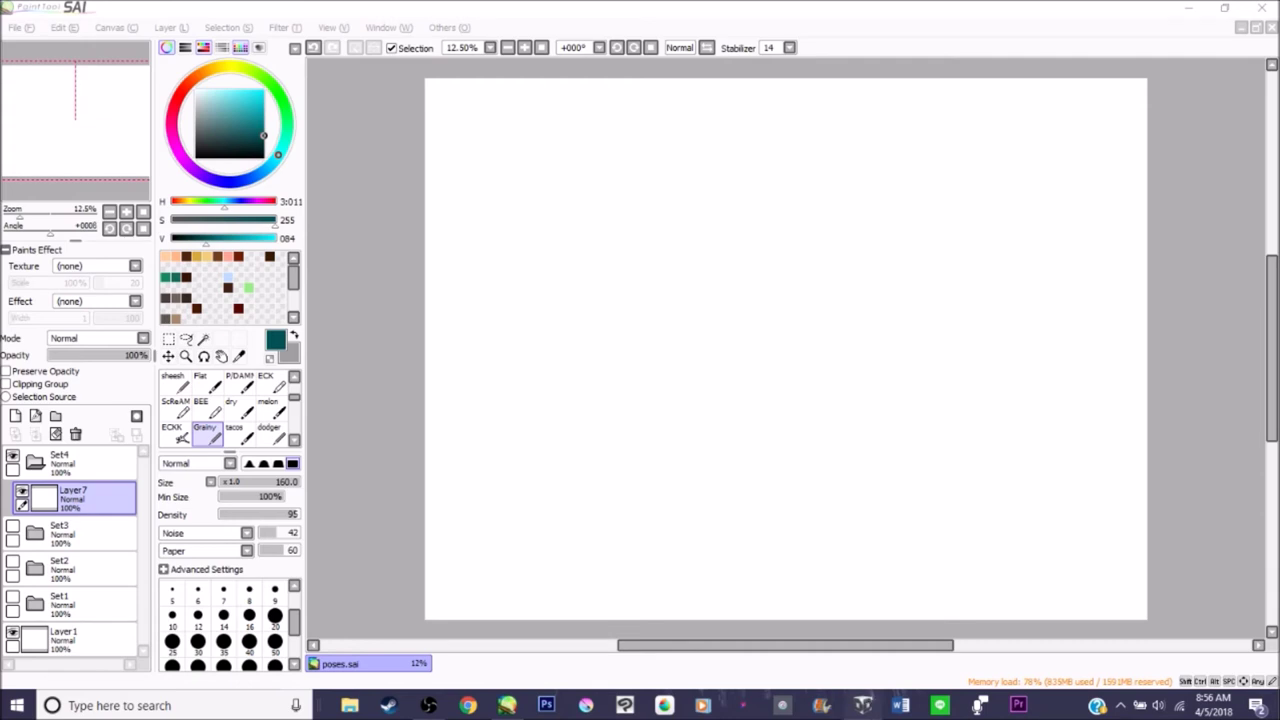
pyautogui.click(866, 705)
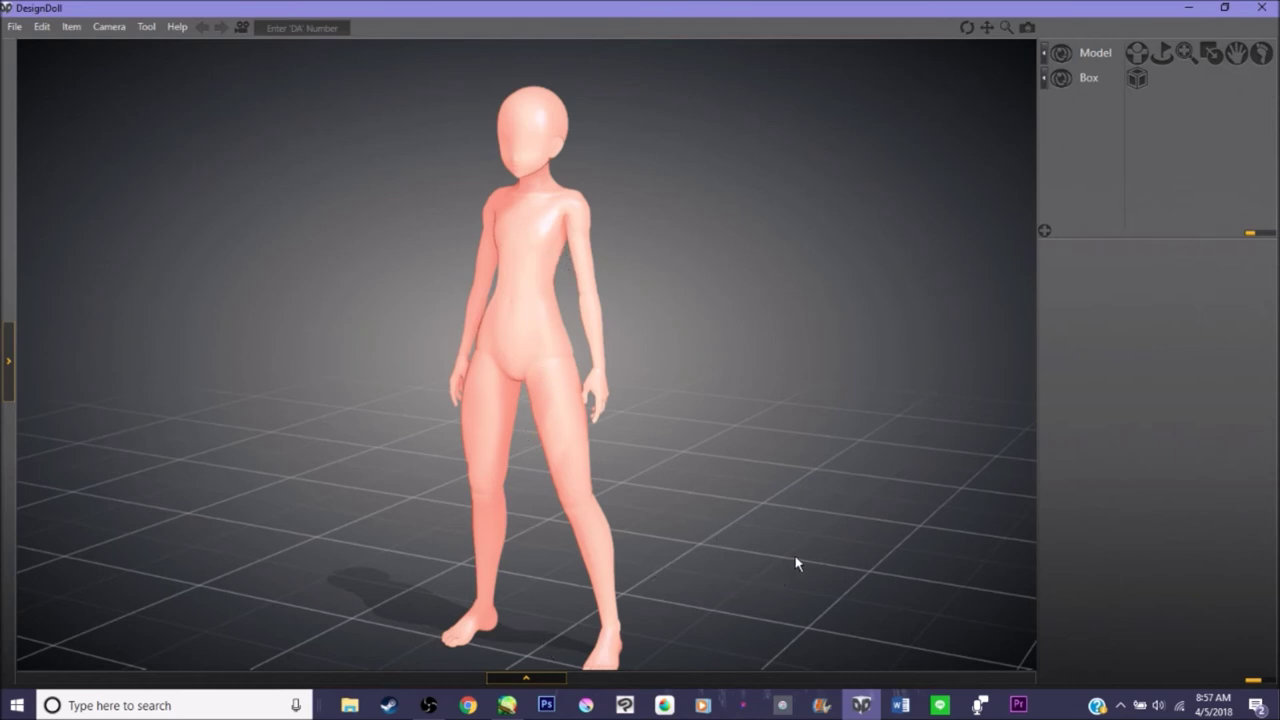
# In posing mode with the doll shown as wireframe, shift its hips to re-pose the legs
pyautogui.click(1136, 52)
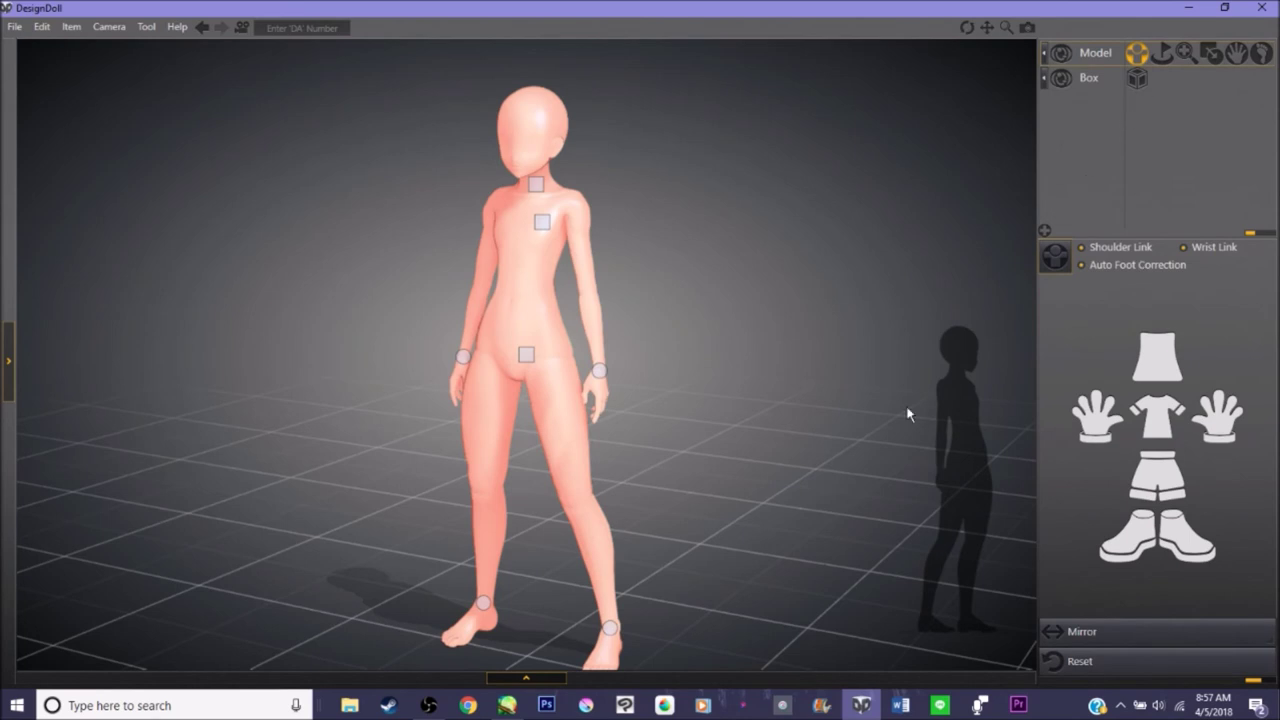
pyautogui.click(538, 353)
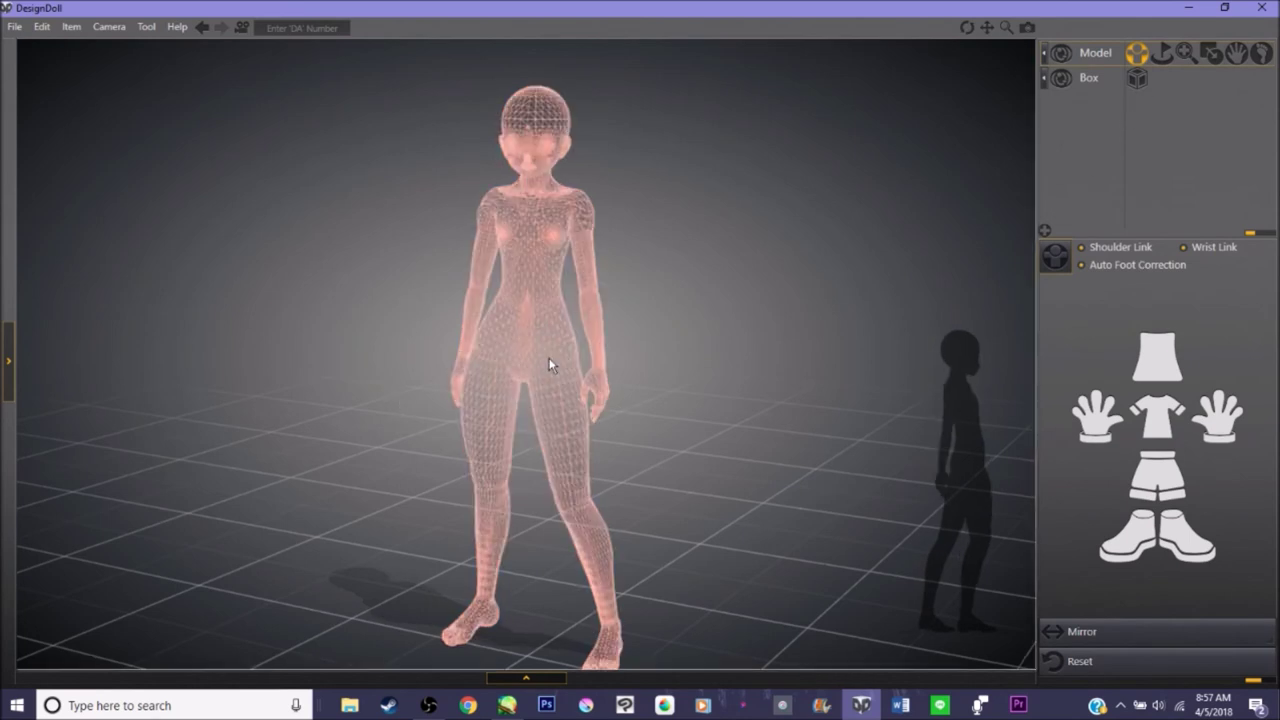
pyautogui.moveTo(569, 352)
pyautogui.mouseDown()
pyautogui.moveTo(526, 360)
pyautogui.moveTo(537, 368)
pyautogui.moveTo(543, 346)
pyautogui.moveTo(514, 309)
pyautogui.moveTo(549, 332)
pyautogui.moveTo(543, 378)
pyautogui.moveTo(525, 363)
pyautogui.moveTo(548, 371)
pyautogui.moveTo(591, 345)
pyautogui.moveTo(651, 250)
pyautogui.moveTo(608, 285)
pyautogui.moveTo(562, 276)
pyautogui.moveTo(553, 290)
pyautogui.moveTo(606, 324)
pyautogui.moveTo(530, 354)
pyautogui.moveTo(553, 369)
pyautogui.moveTo(506, 360)
pyautogui.moveTo(585, 364)
pyautogui.moveTo(613, 405)
pyautogui.moveTo(584, 402)
pyautogui.mouseUp()
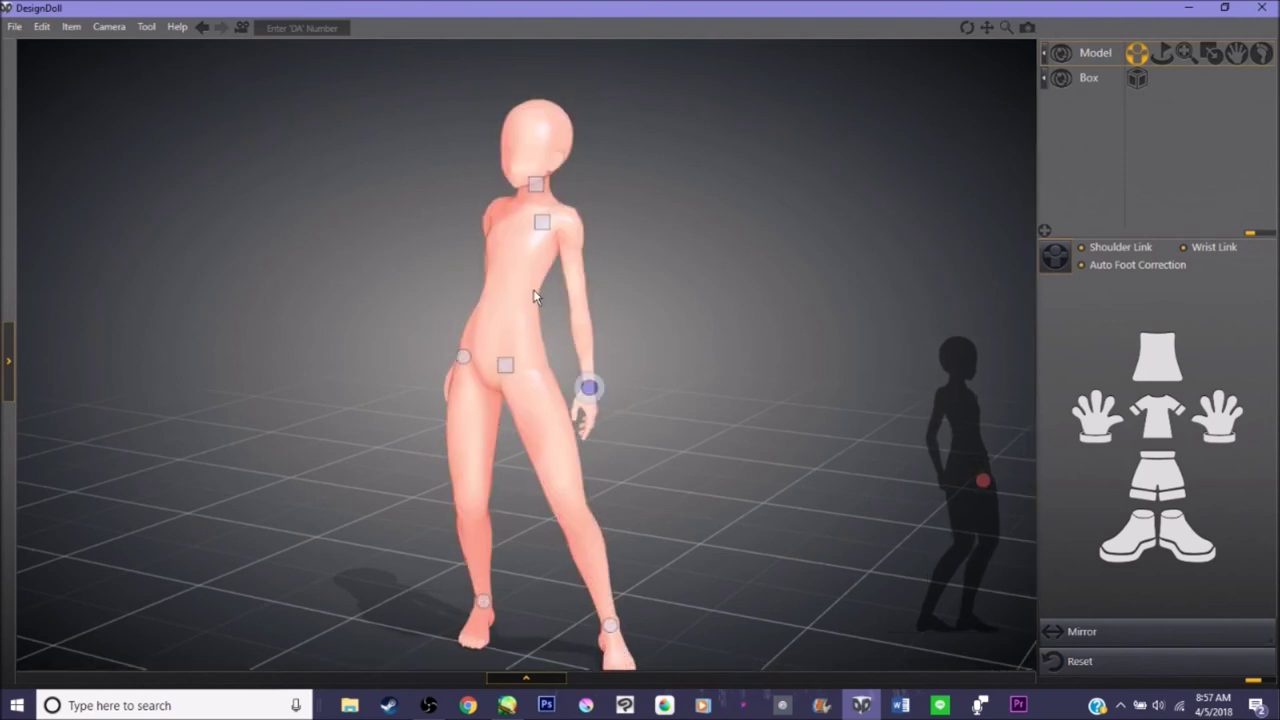
# Expand the material swatches and try bronze, chrome, light pink and salmon finishes on the doll
pyautogui.click(504, 686)
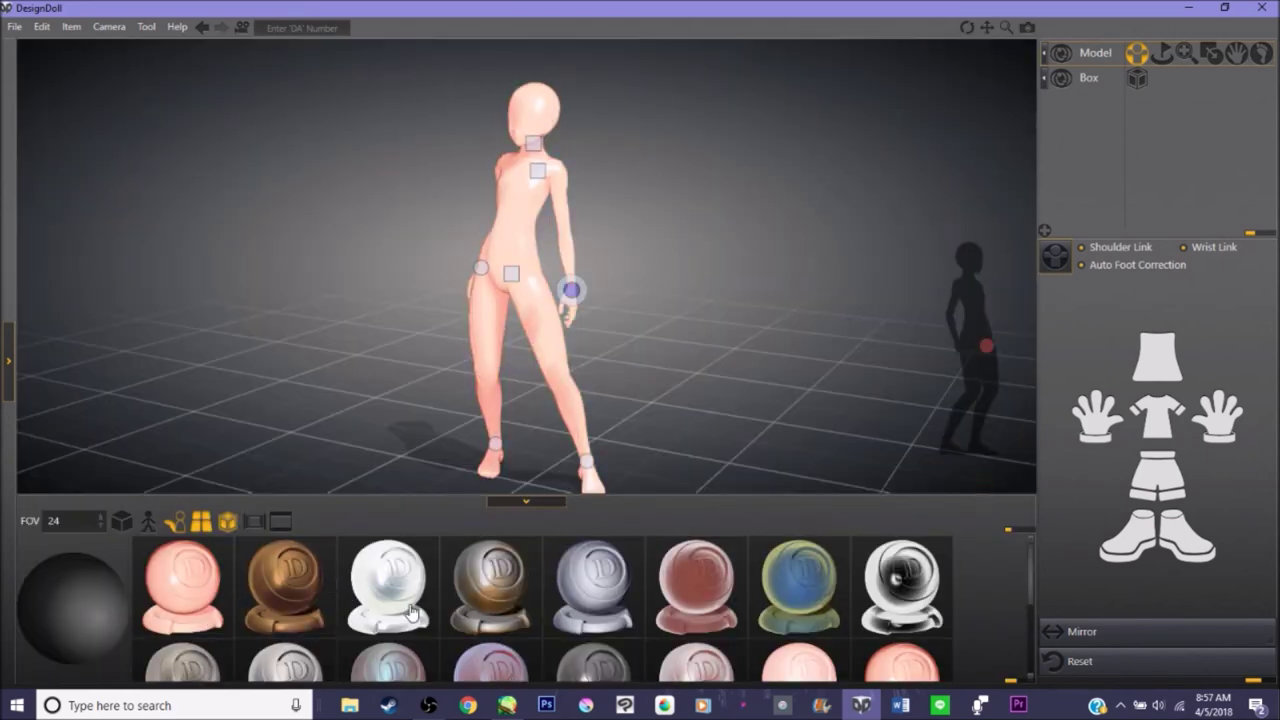
pyautogui.click(313, 586)
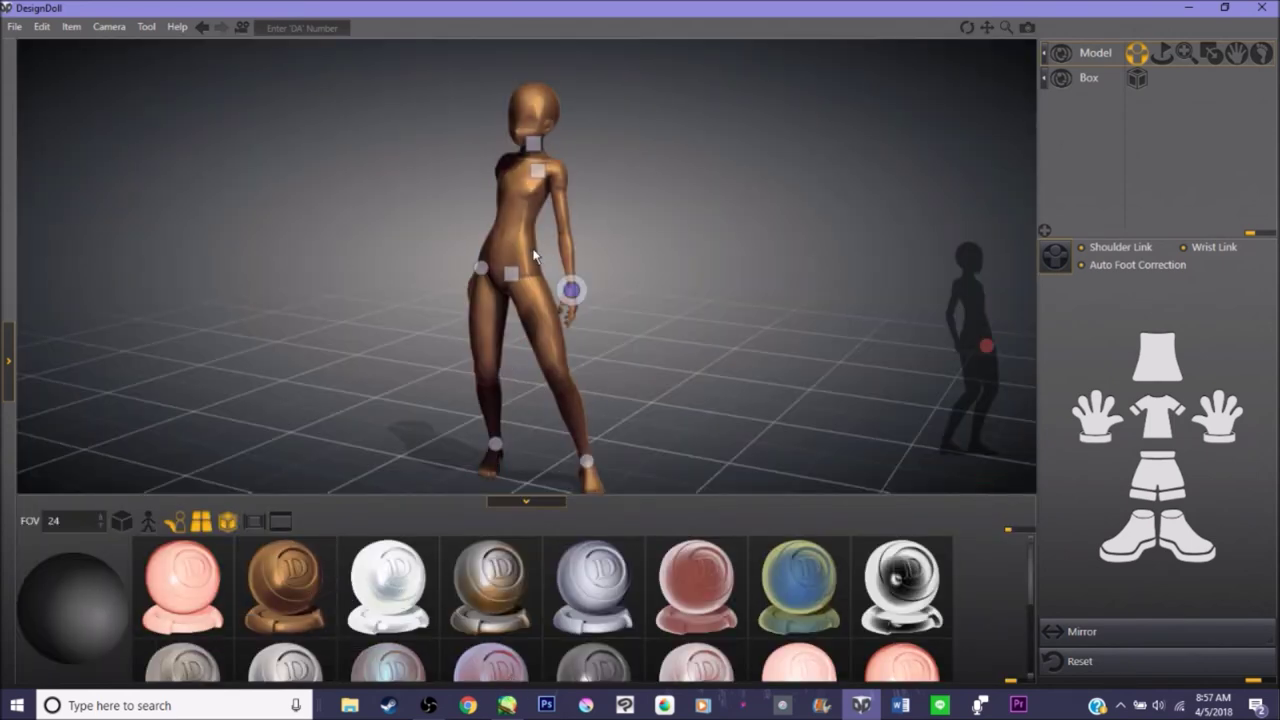
pyautogui.click(908, 592)
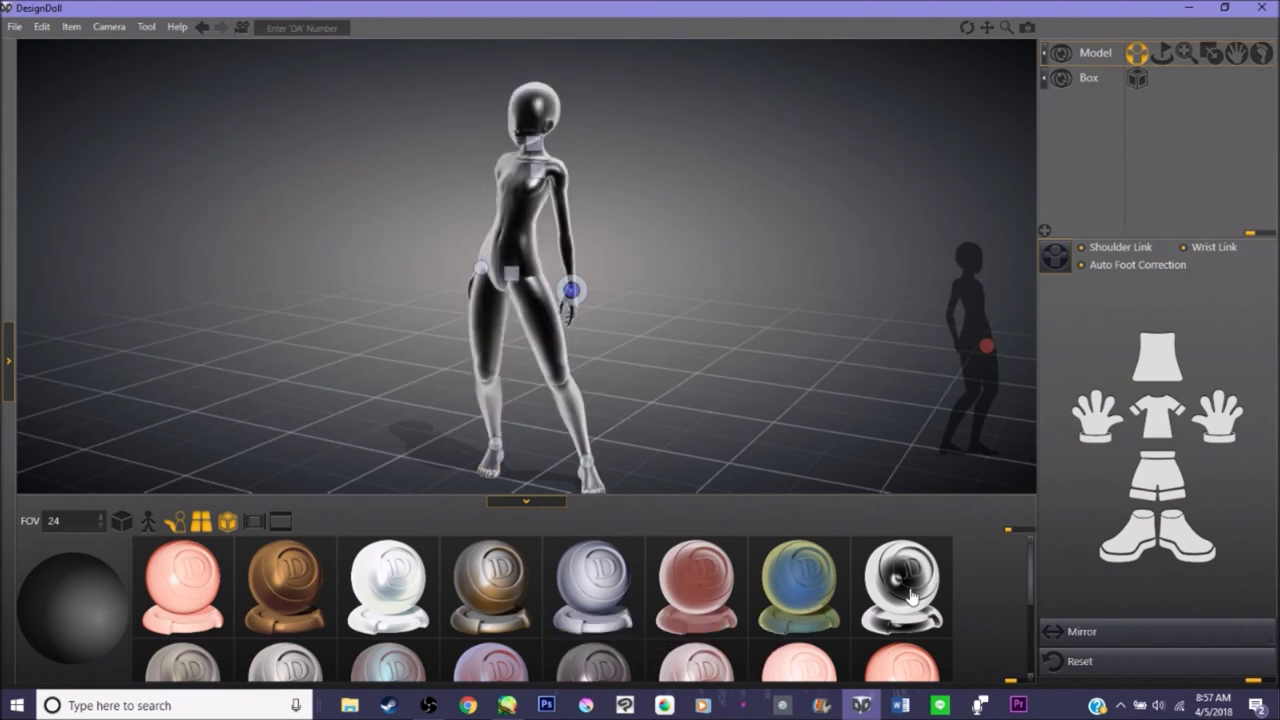
pyautogui.scroll(-2, 880, 580)
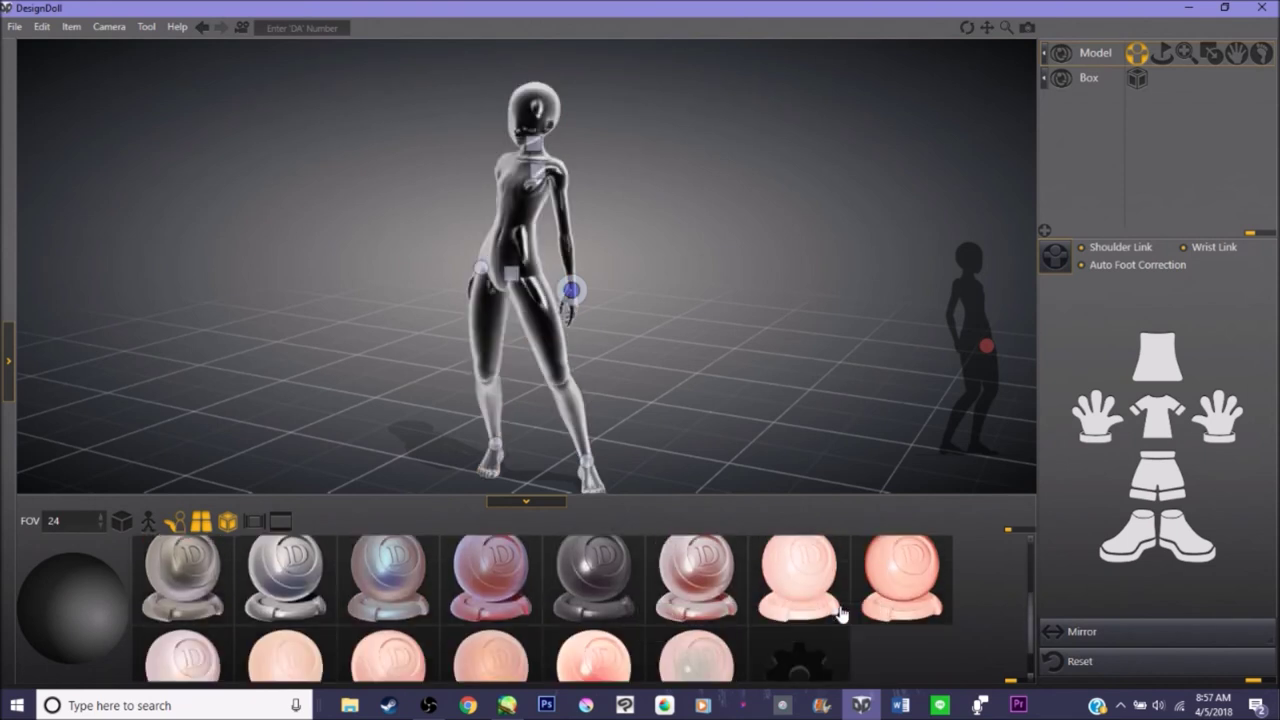
pyautogui.click(808, 586)
pyautogui.click(495, 653)
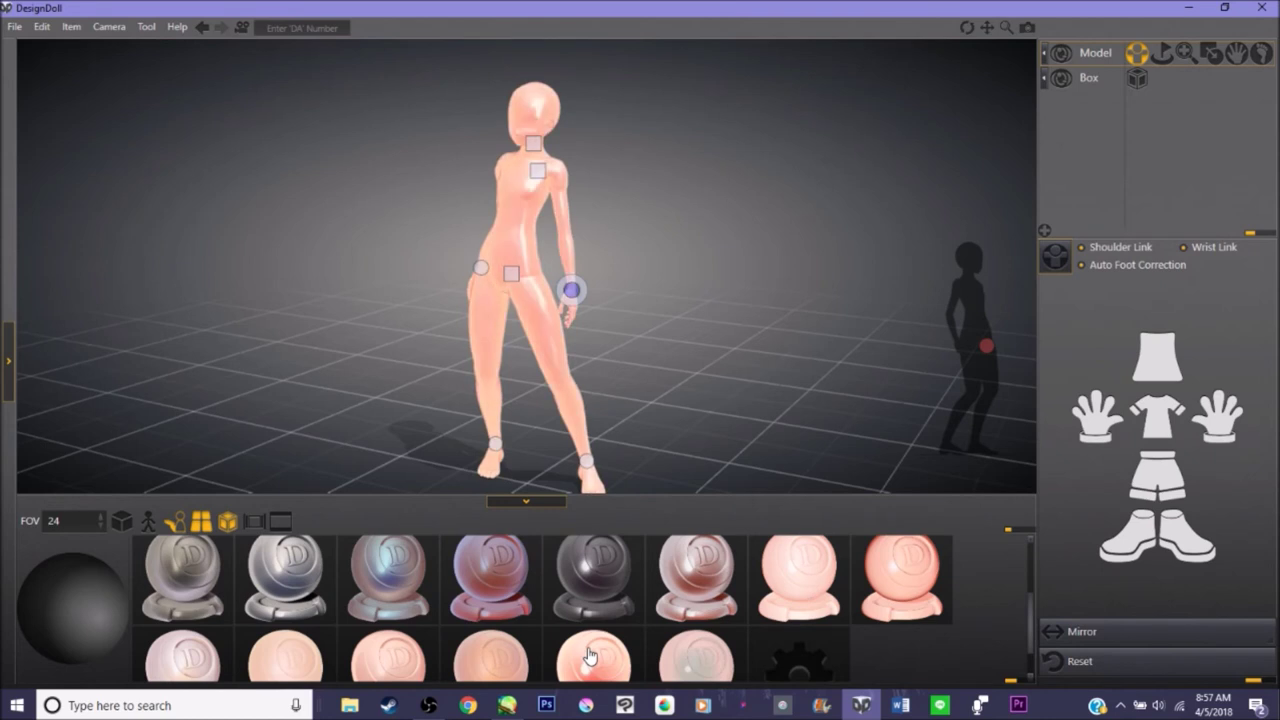
# Try deep red, gunmetal, white silver and teal materials, then return the doll to pink skin
pyautogui.click(503, 593)
pyautogui.click(588, 592)
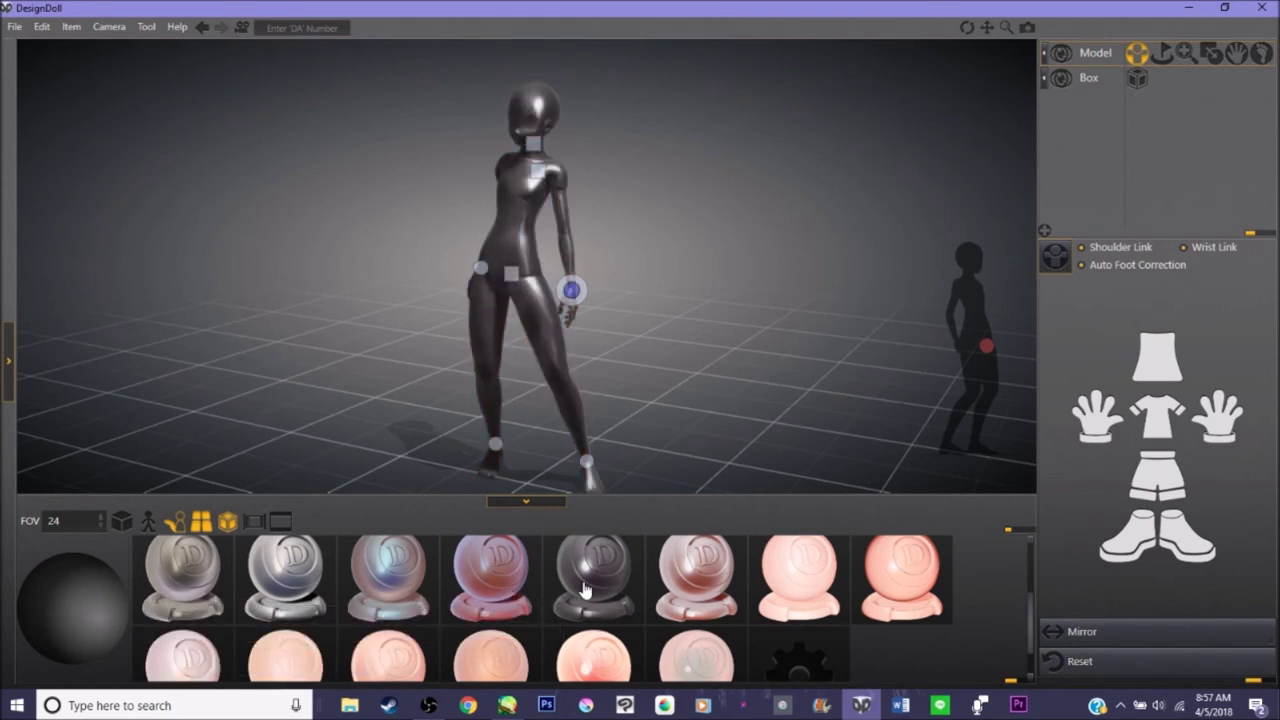
pyautogui.scroll(3, 620, 620)
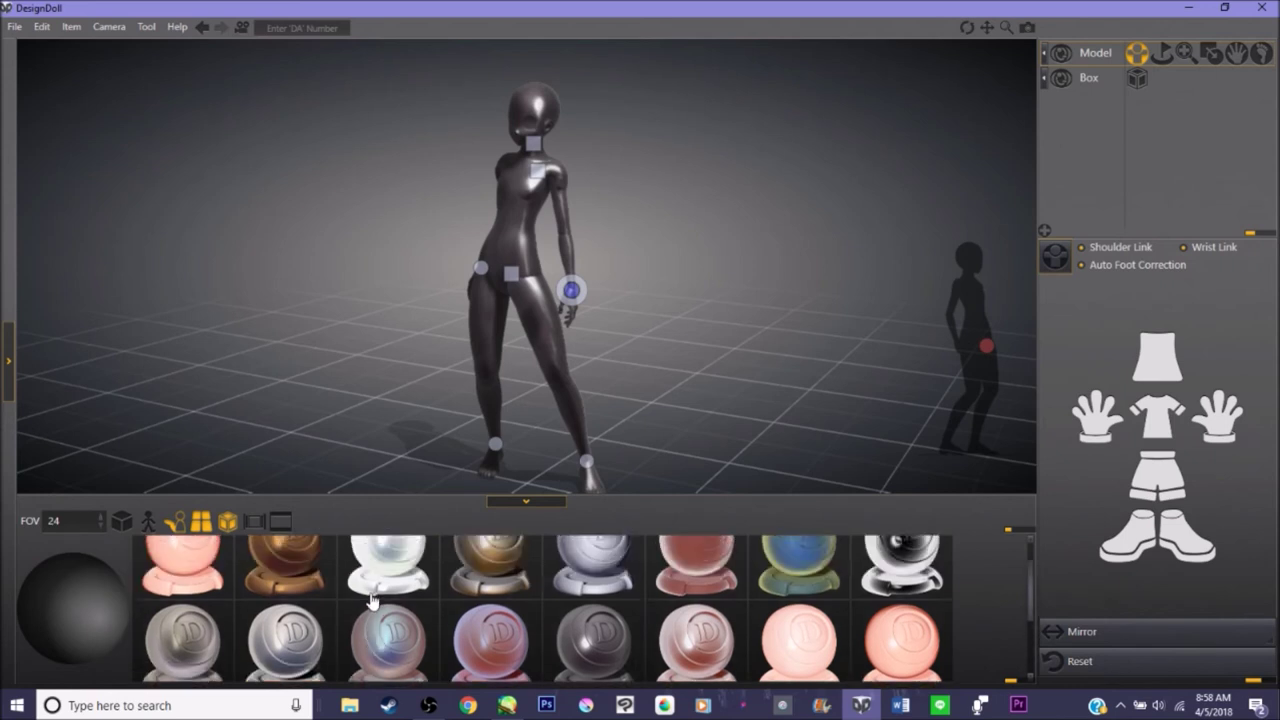
pyautogui.click(560, 576)
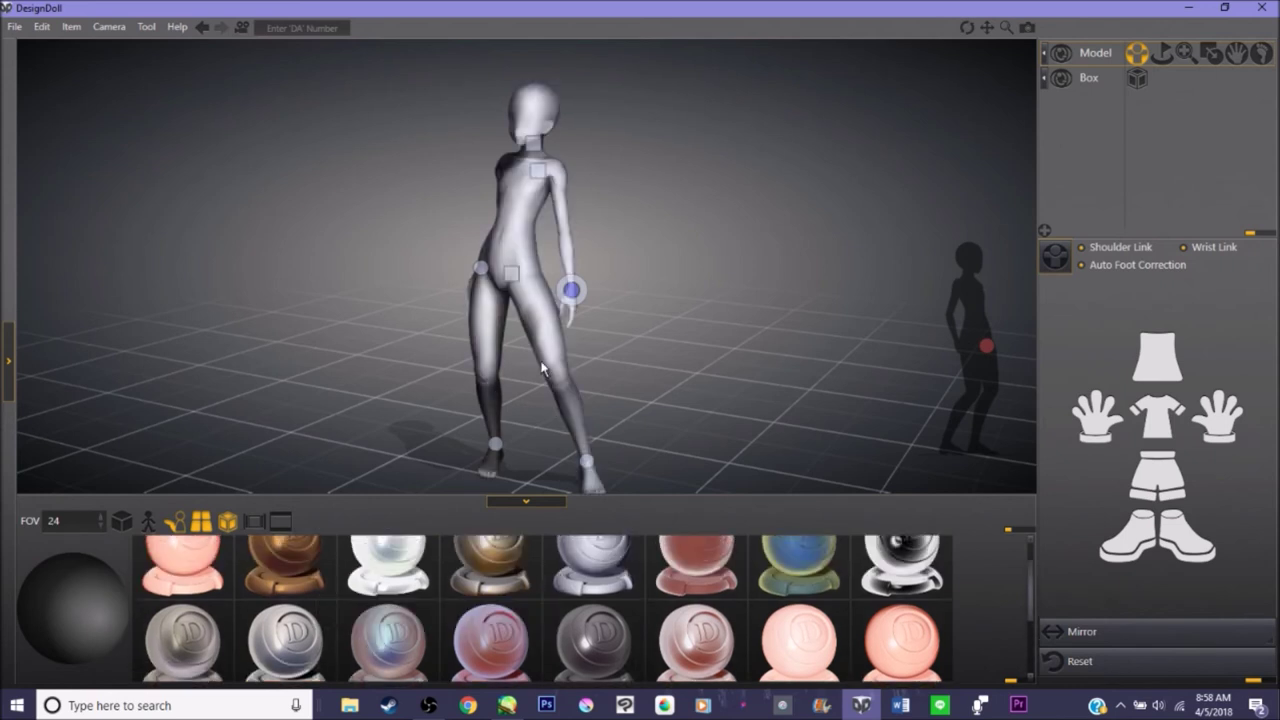
pyautogui.click(806, 562)
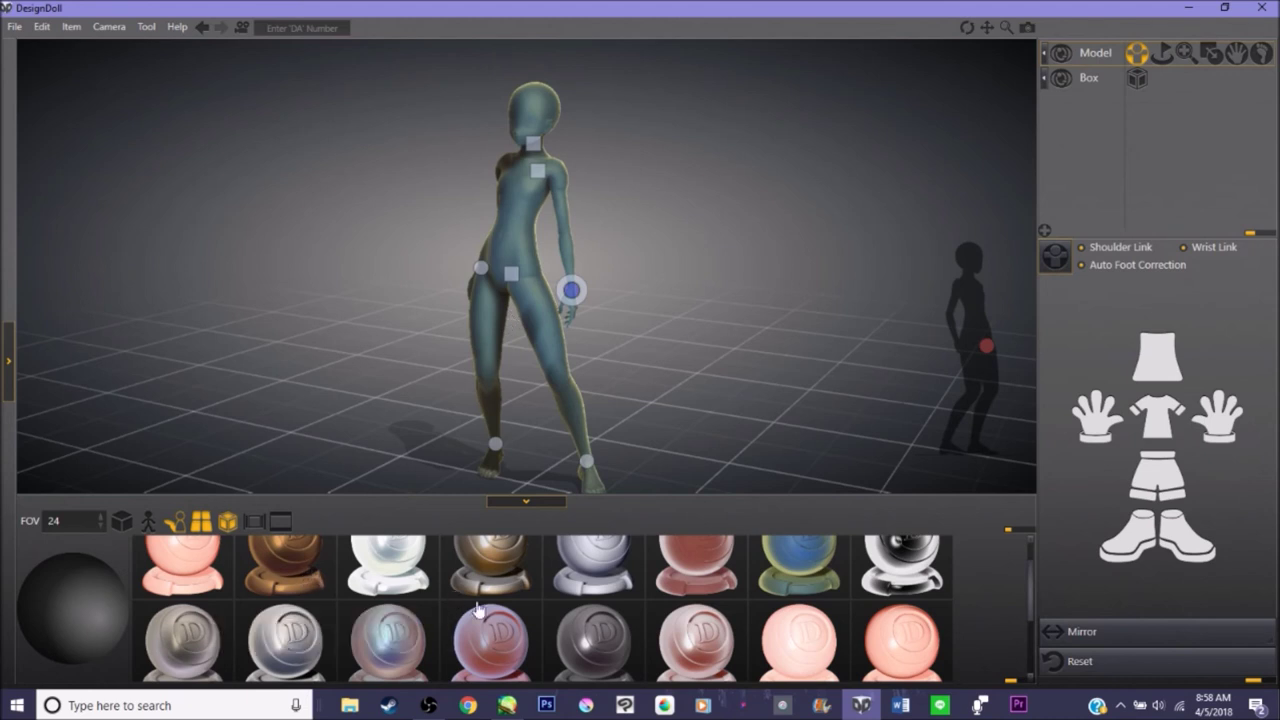
pyautogui.click(894, 651)
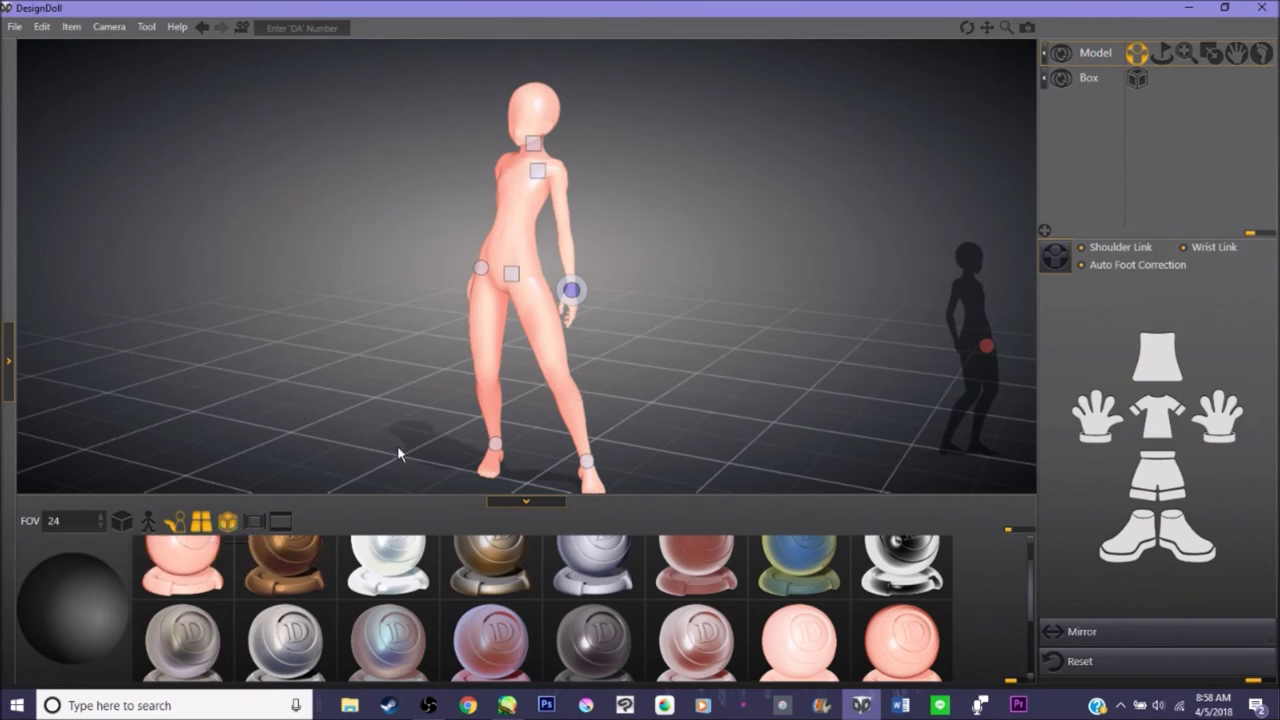
# Hide the material swatches, show the move/rotate handles and joint lines, and open the body-shape looks
pyautogui.click(8, 350)
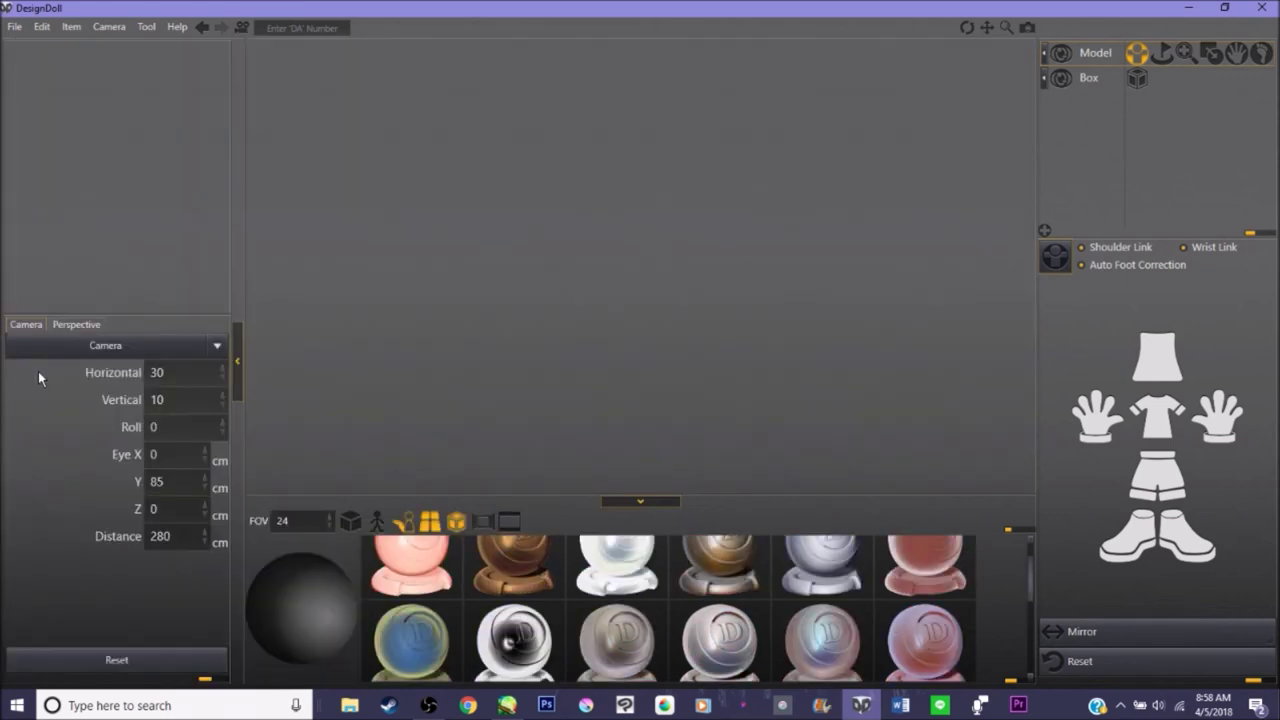
pyautogui.click(640, 501)
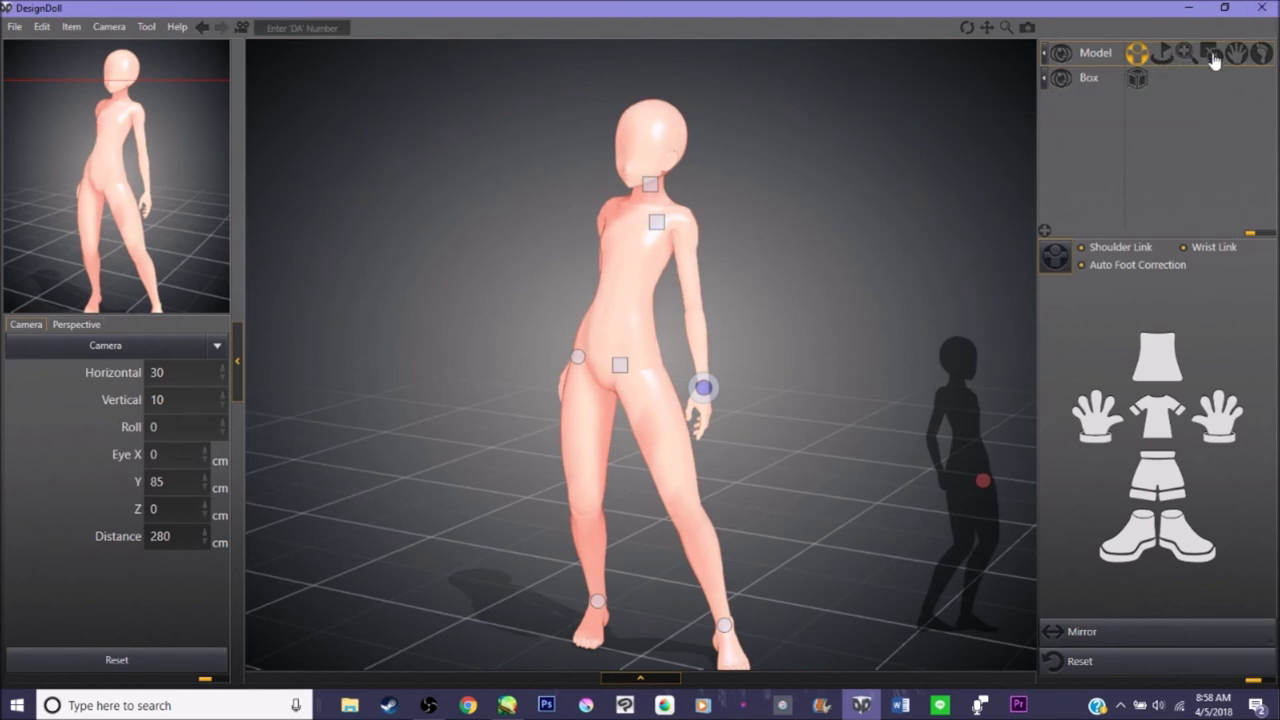
pyautogui.click(1165, 60)
pyautogui.click(1187, 57)
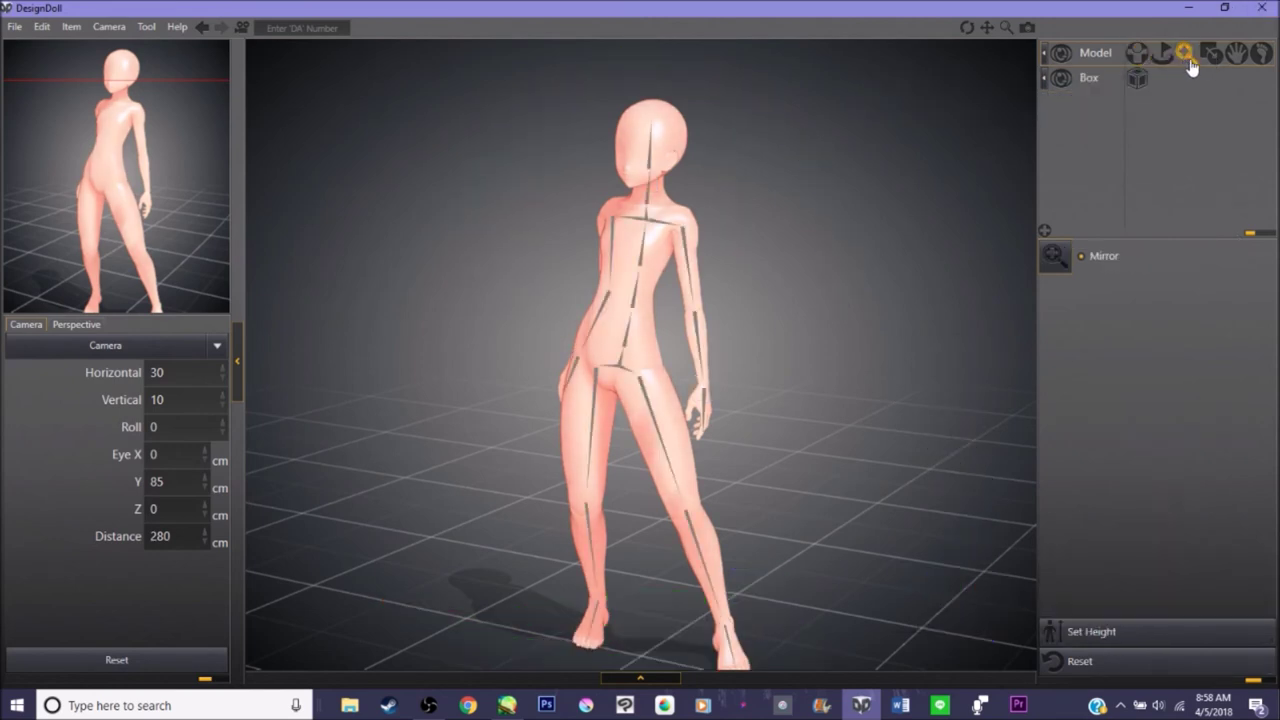
pyautogui.click(1218, 57)
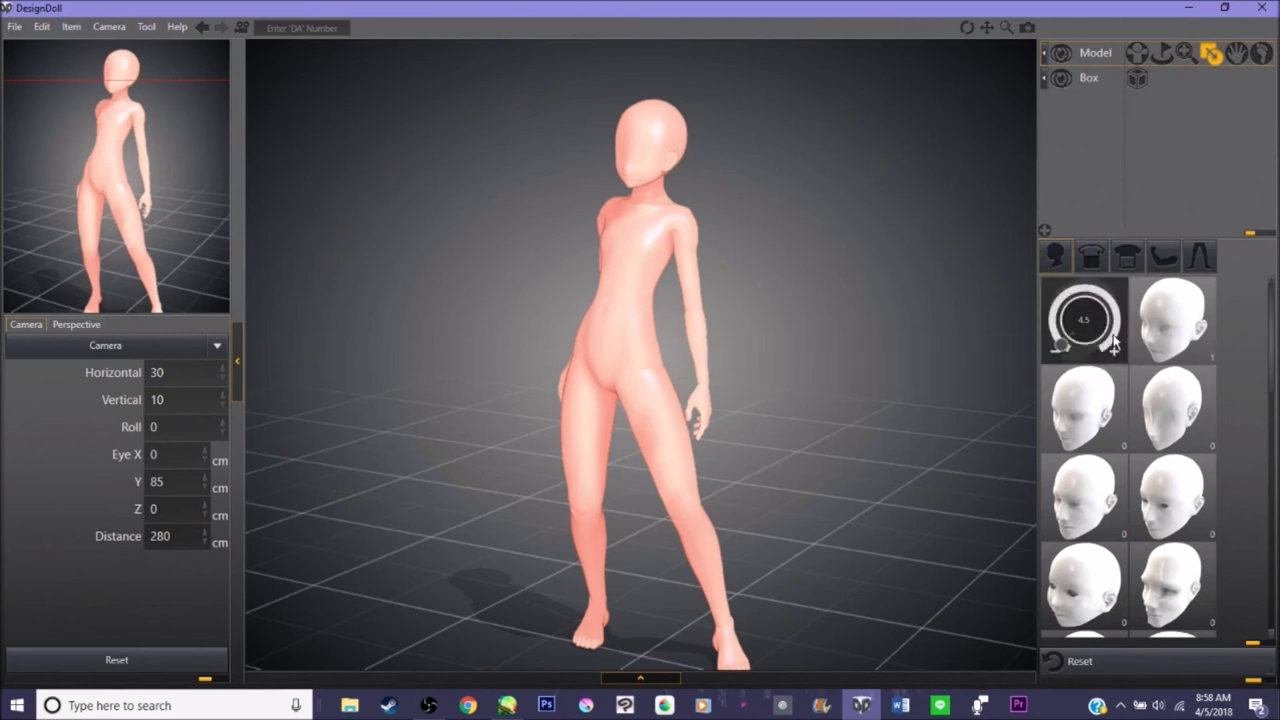
# Blend in the fourth torso shape and set the eighth torso shape to 33
pyautogui.moveTo(1150, 350)
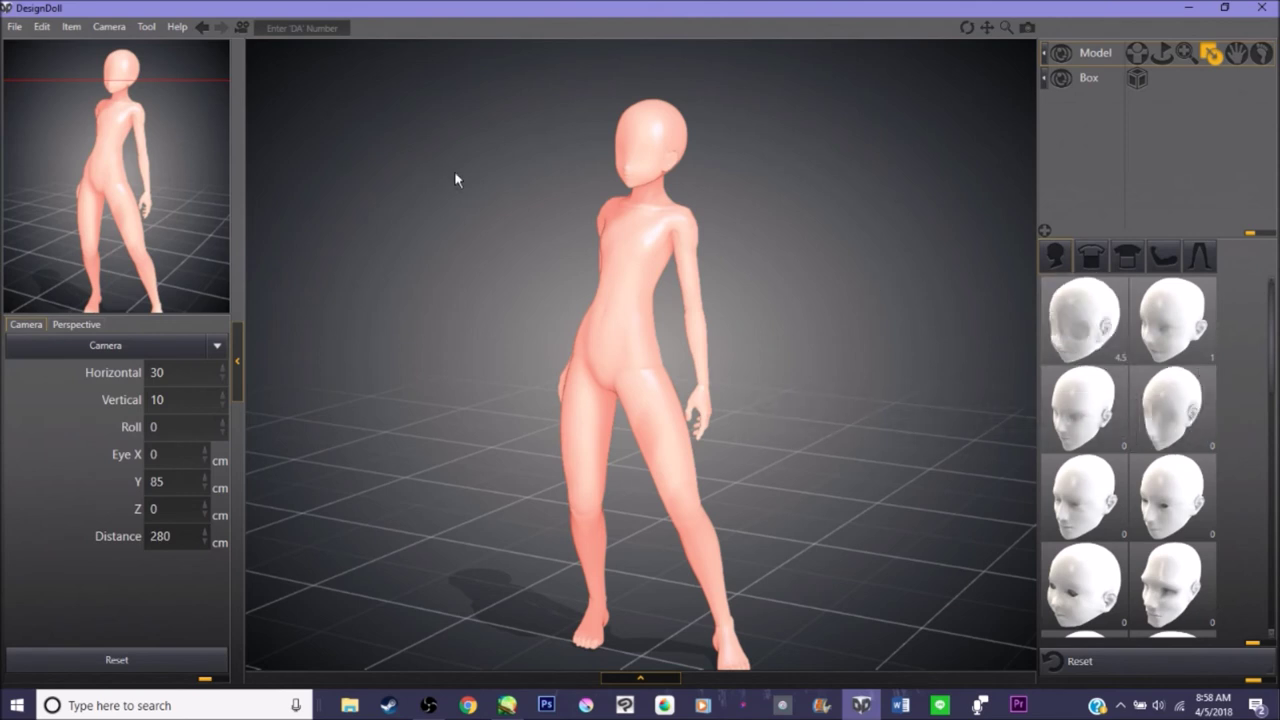
pyautogui.click(1090, 258)
pyautogui.moveTo(1150, 365)
pyautogui.moveTo(1155, 432)
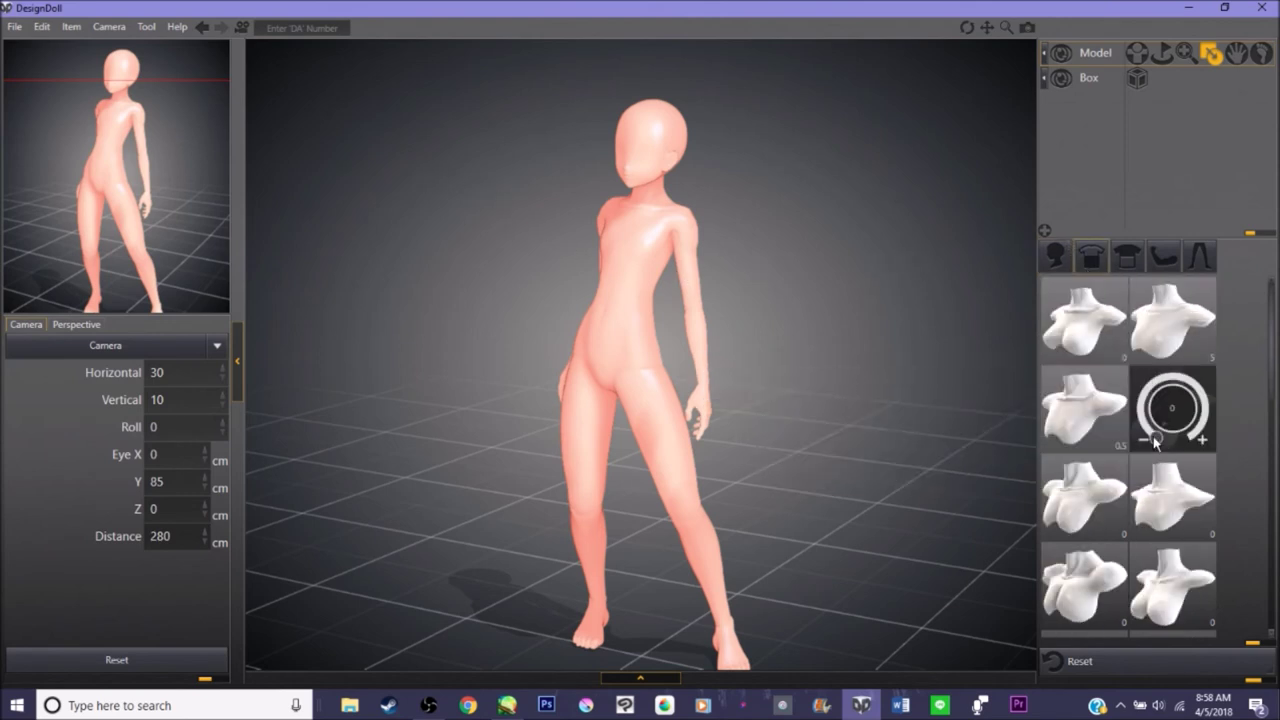
pyautogui.moveTo(1152, 440); pyautogui.dragTo(1152, 382)
pyautogui.moveTo(1057, 535)
pyautogui.moveTo(1148, 615)
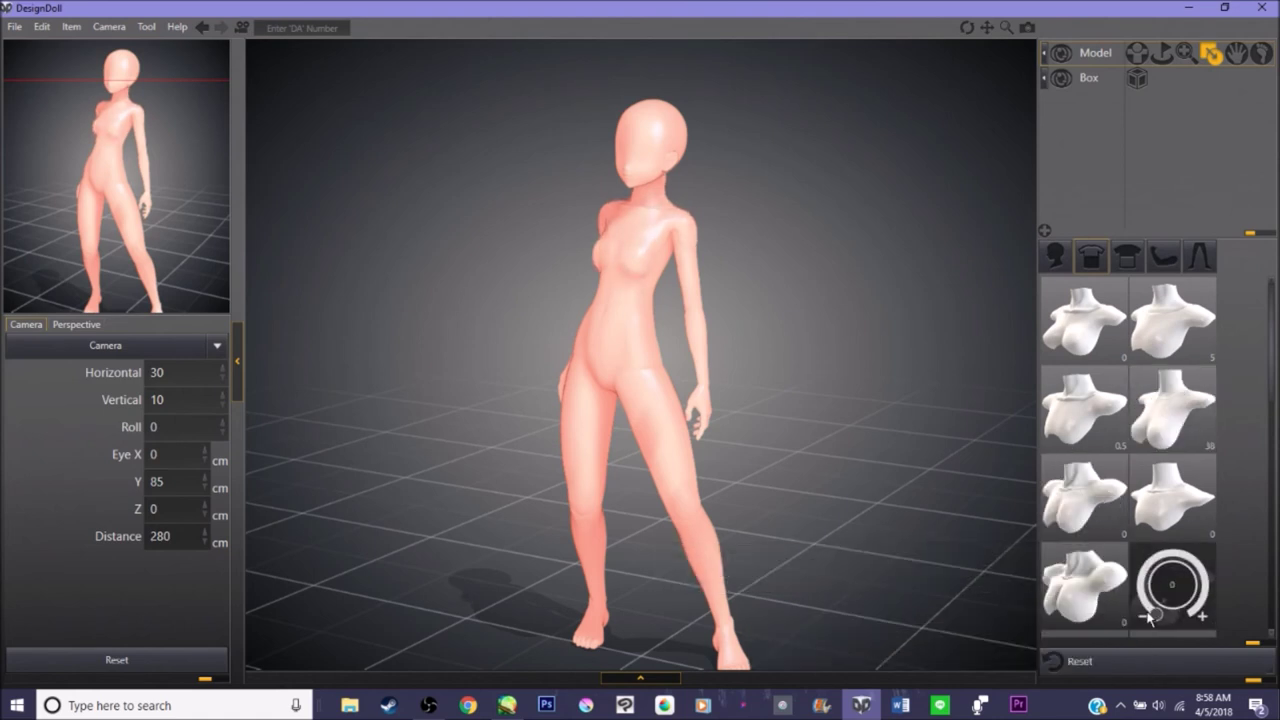
pyautogui.moveTo(1165, 622); pyautogui.dragTo(1142, 560)
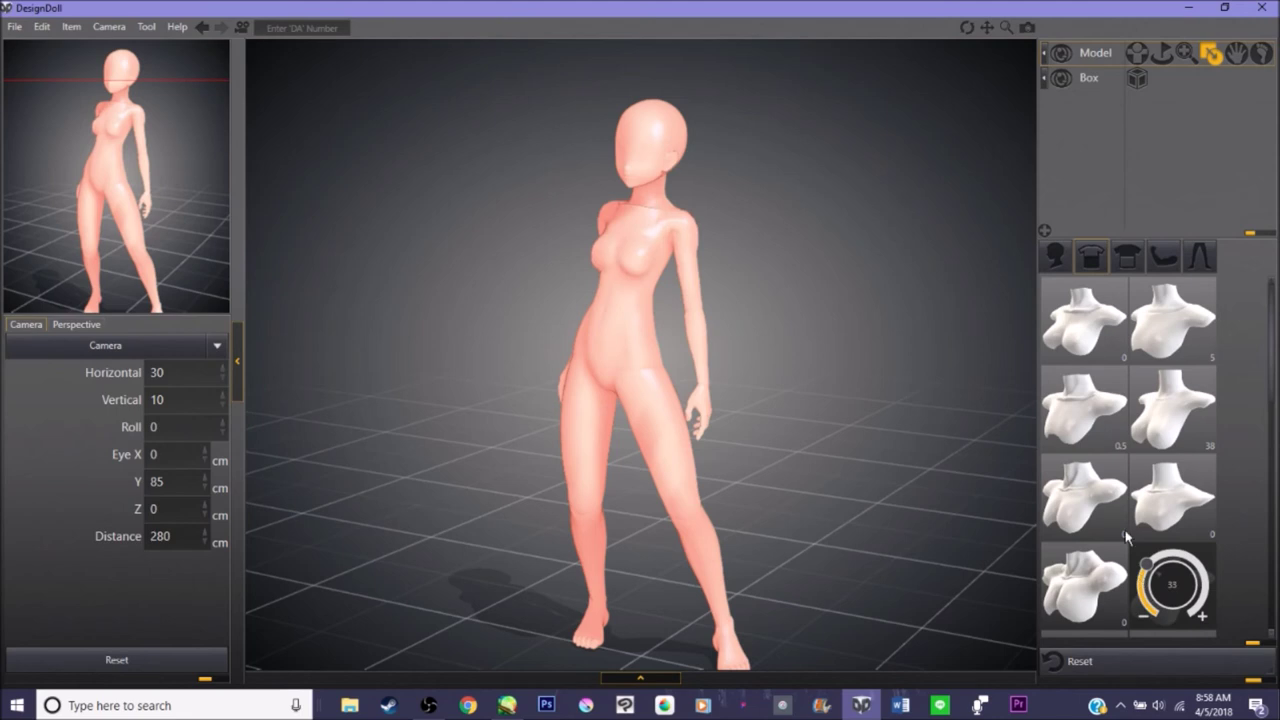
# Set the fourth waist shape to 16
pyautogui.moveTo(1087, 376)
pyautogui.click(1130, 265)
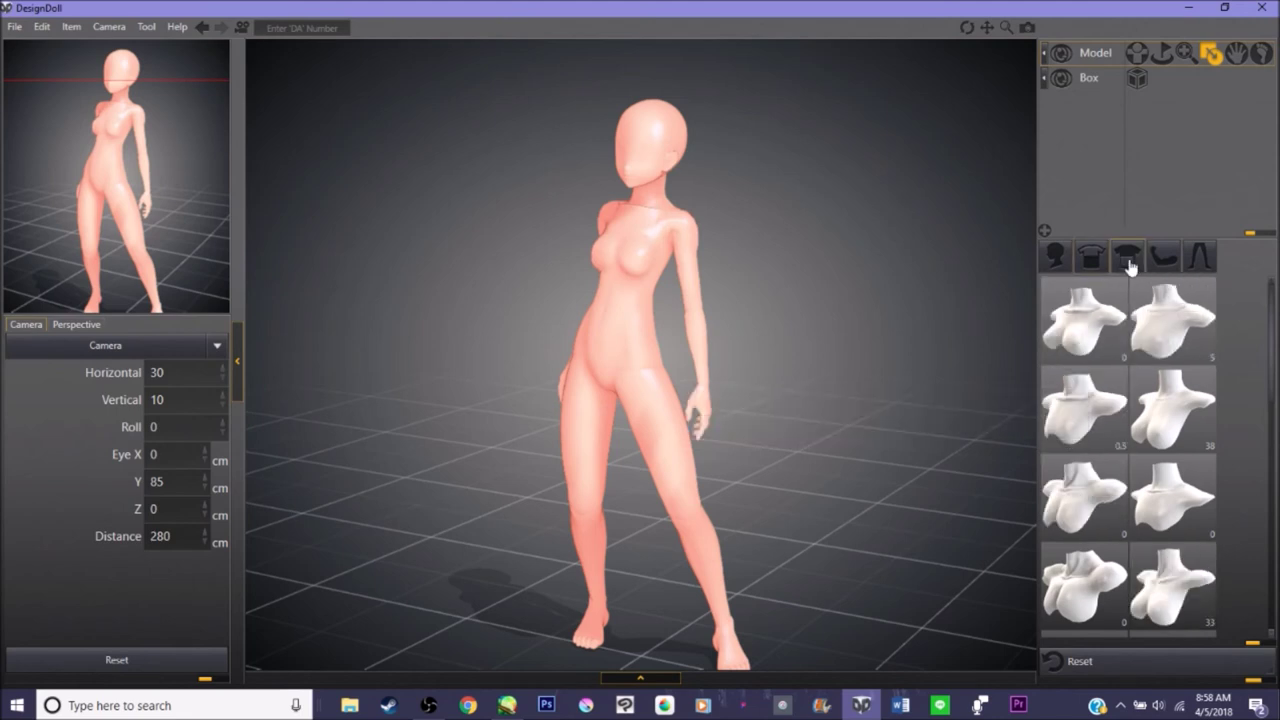
pyautogui.moveTo(1147, 525)
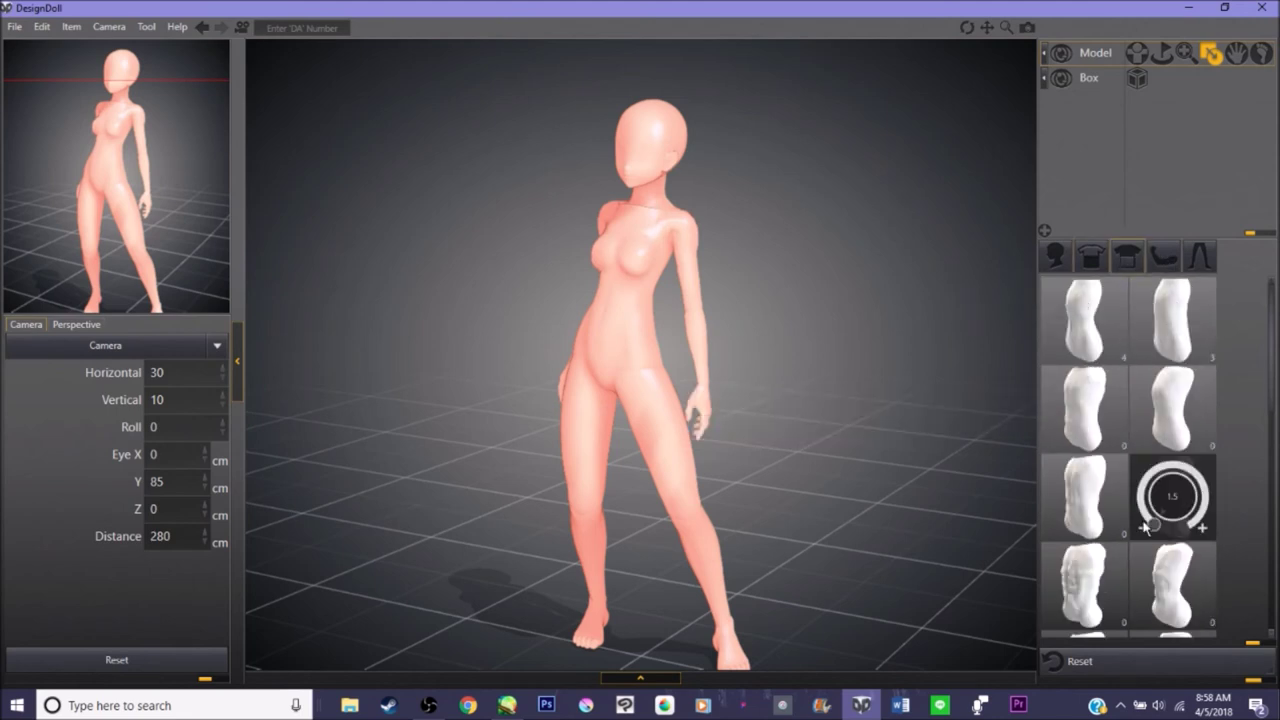
pyautogui.moveTo(1158, 420)
pyautogui.moveTo(1152, 436); pyautogui.dragTo(1136, 420)
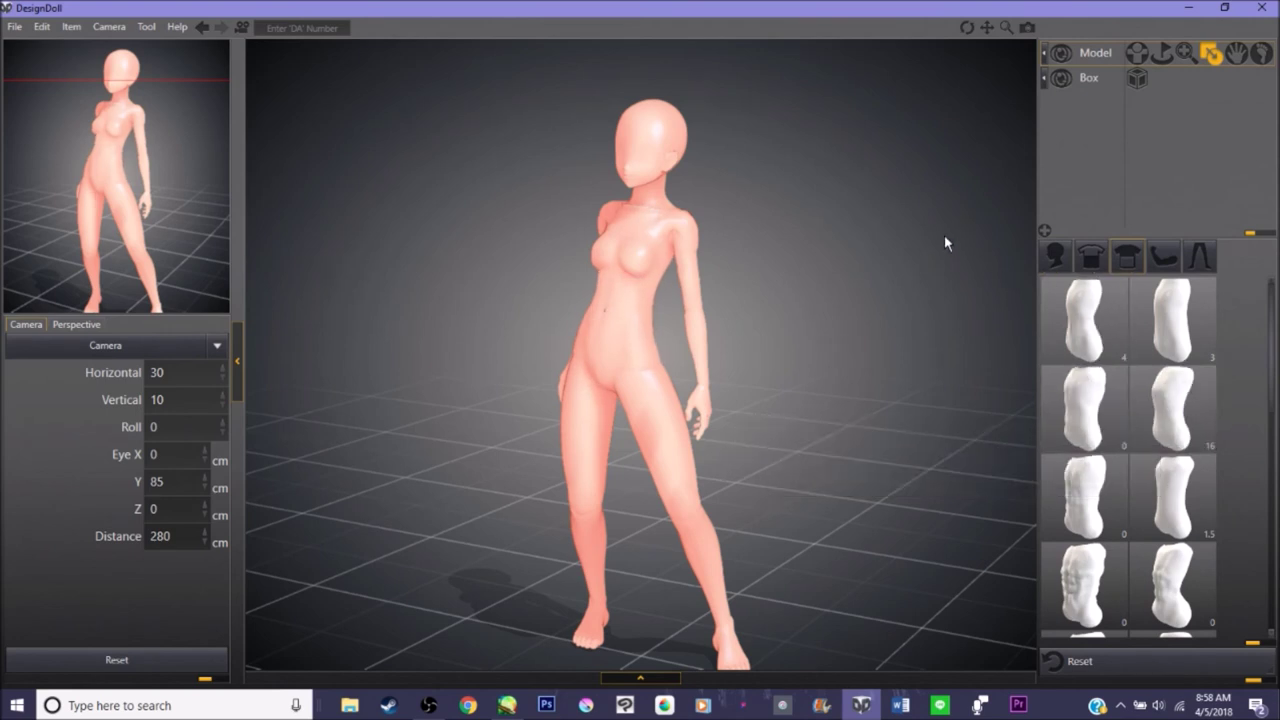
# Adjust head shapes: try the fifth, set the fourth to 29, raise the first to 14
pyautogui.click(1062, 262)
pyautogui.moveTo(1183, 453)
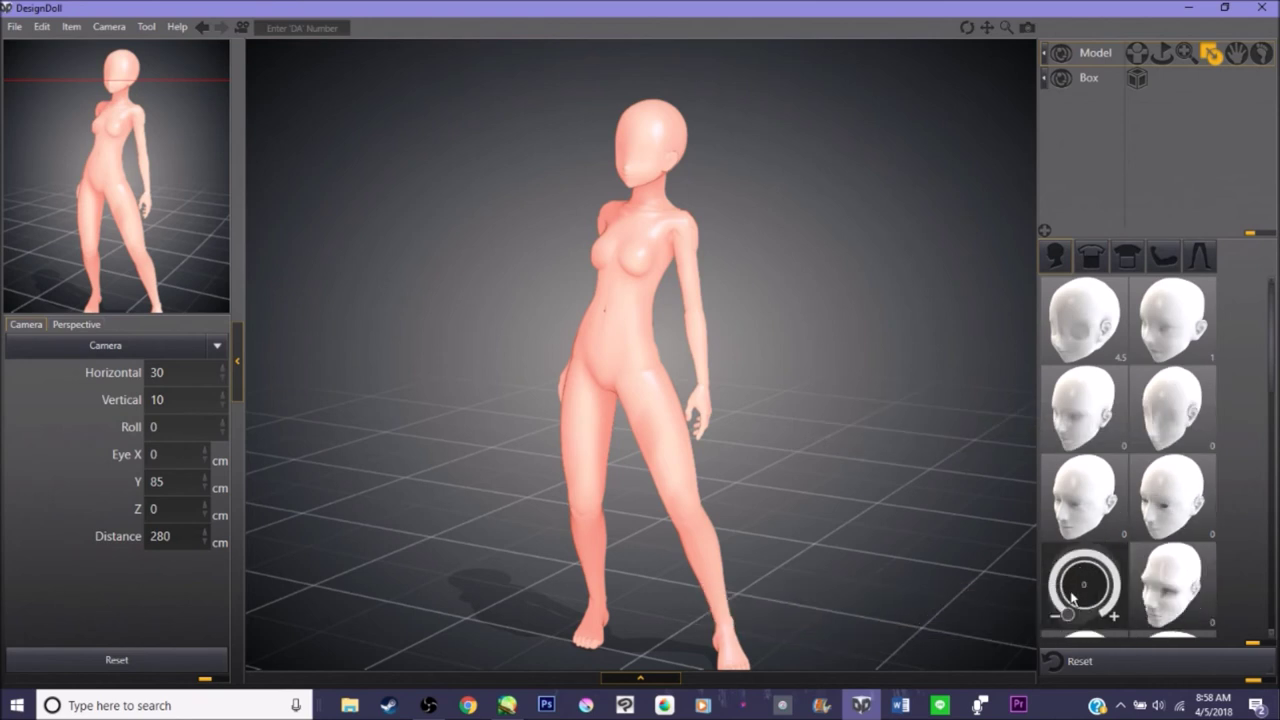
pyautogui.moveTo(1066, 535)
pyautogui.moveTo(1066, 535)
pyautogui.mouseDown()
pyautogui.moveTo(1053, 512)
pyautogui.moveTo(1062, 471)
pyautogui.moveTo(1066, 538)
pyautogui.mouseUp()
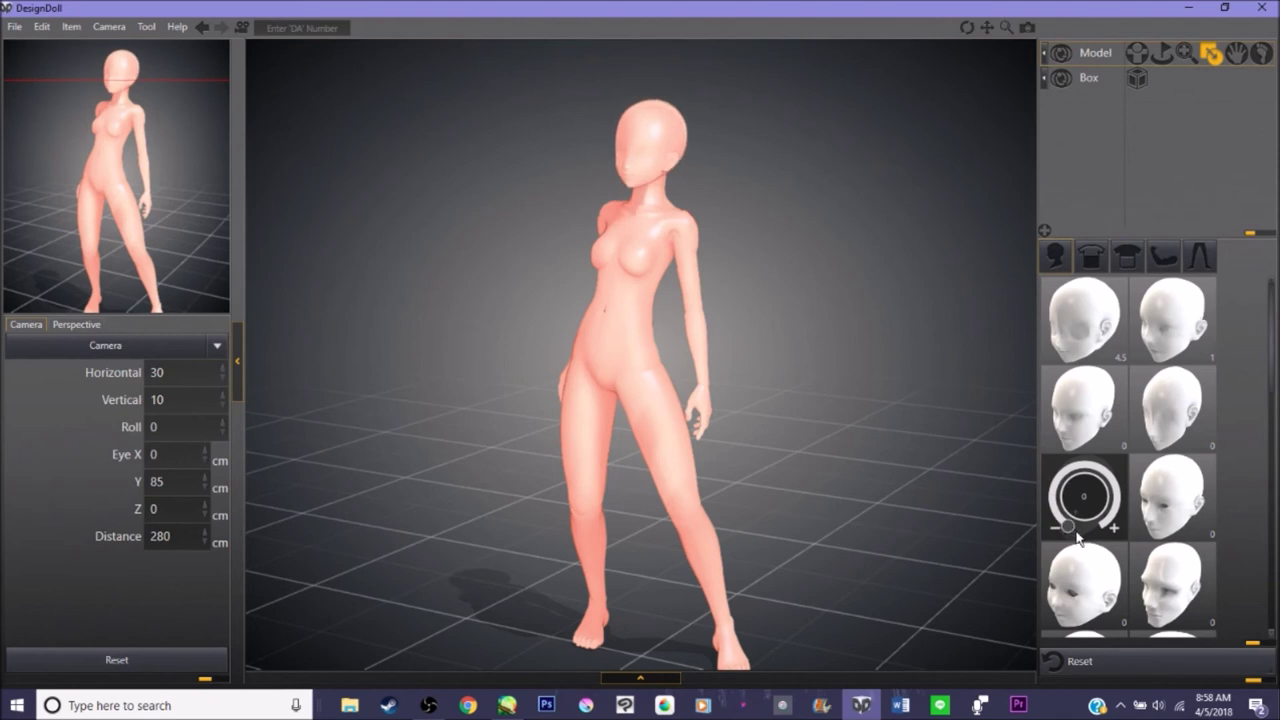
pyautogui.moveTo(1077, 370)
pyautogui.moveTo(1158, 436)
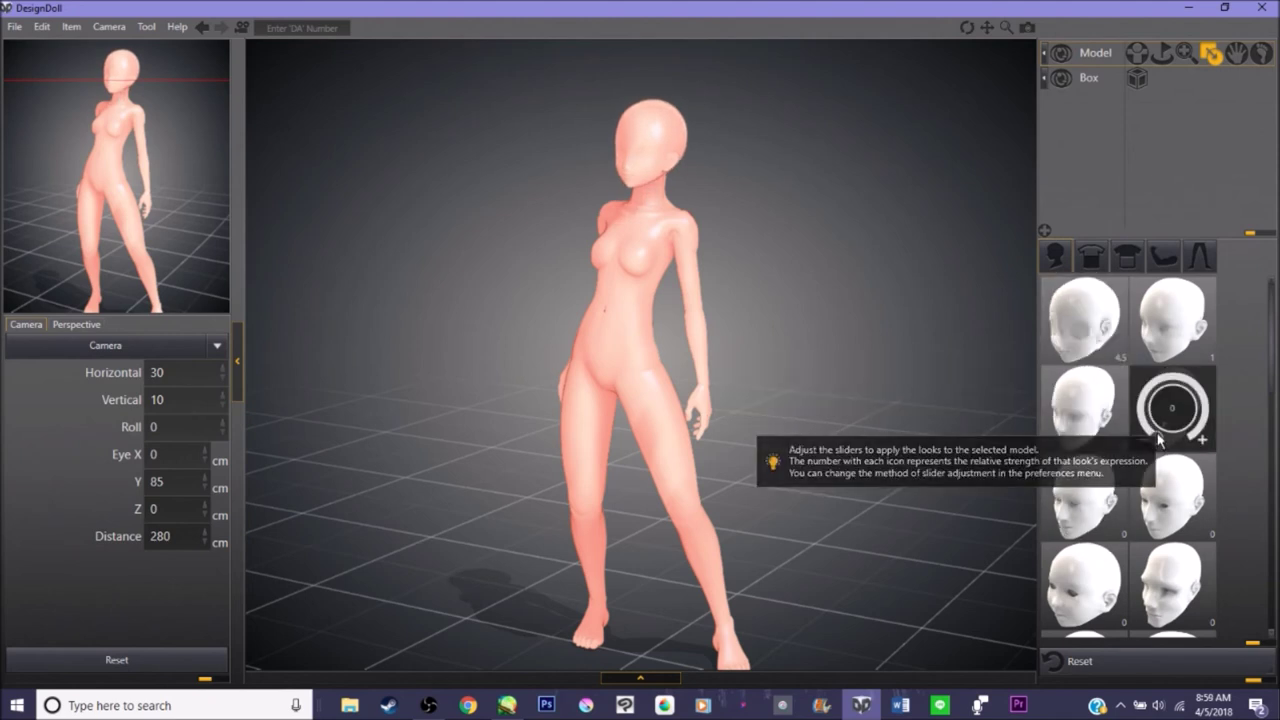
pyautogui.moveTo(1156, 438)
pyautogui.mouseDown()
pyautogui.moveTo(1150, 380)
pyautogui.moveTo(1138, 398)
pyautogui.moveTo(1156, 442)
pyautogui.mouseUp()
pyautogui.moveTo(1062, 343)
pyautogui.moveTo(1062, 343); pyautogui.dragTo(1085, 287)
# Strengthen the first arm shape, raise the first leg shape to 28, and return to joint posing
pyautogui.click(1163, 258)
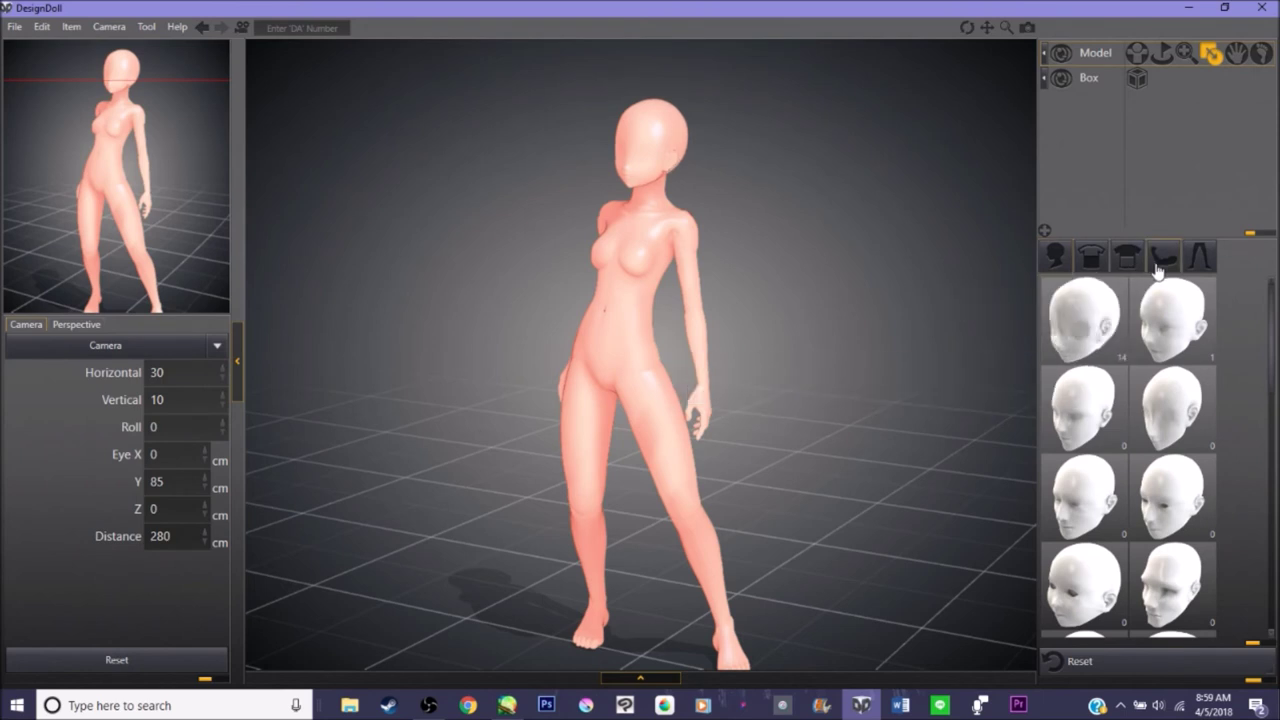
pyautogui.moveTo(1162, 360)
pyautogui.moveTo(1063, 348)
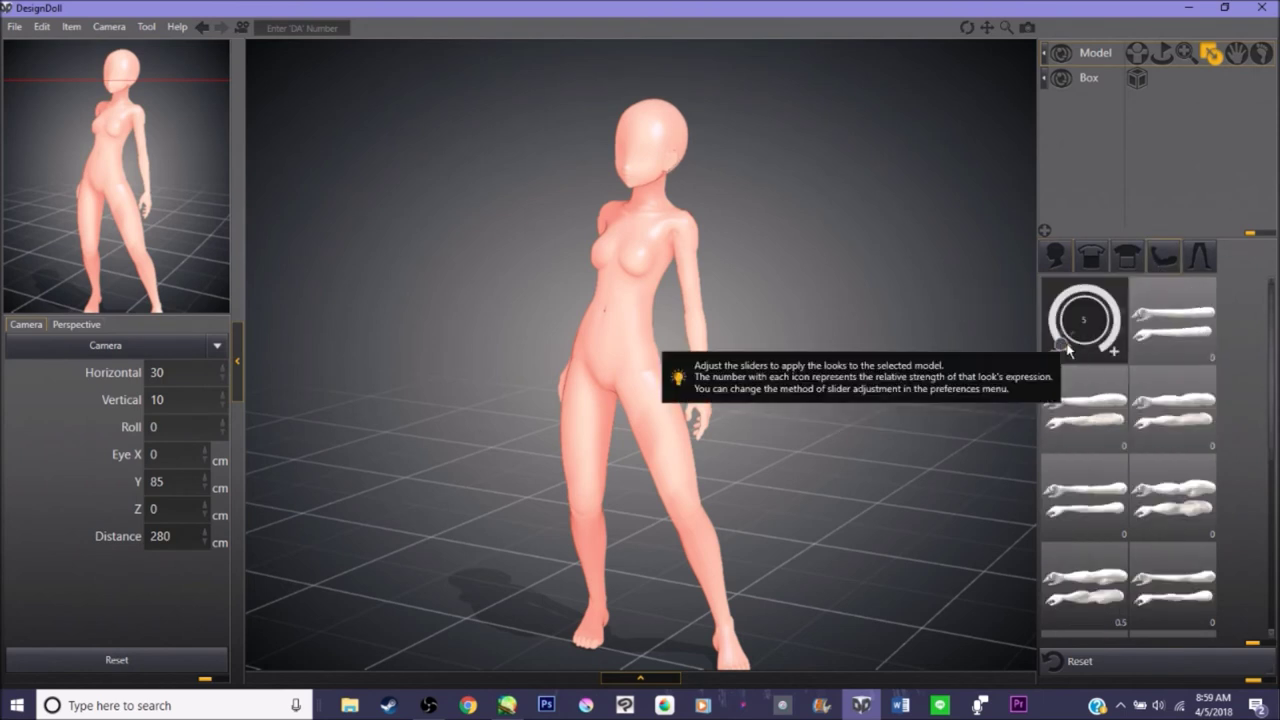
pyautogui.moveTo(1066, 350); pyautogui.dragTo(1074, 322)
pyautogui.moveTo(1190, 358)
pyautogui.click(1199, 268)
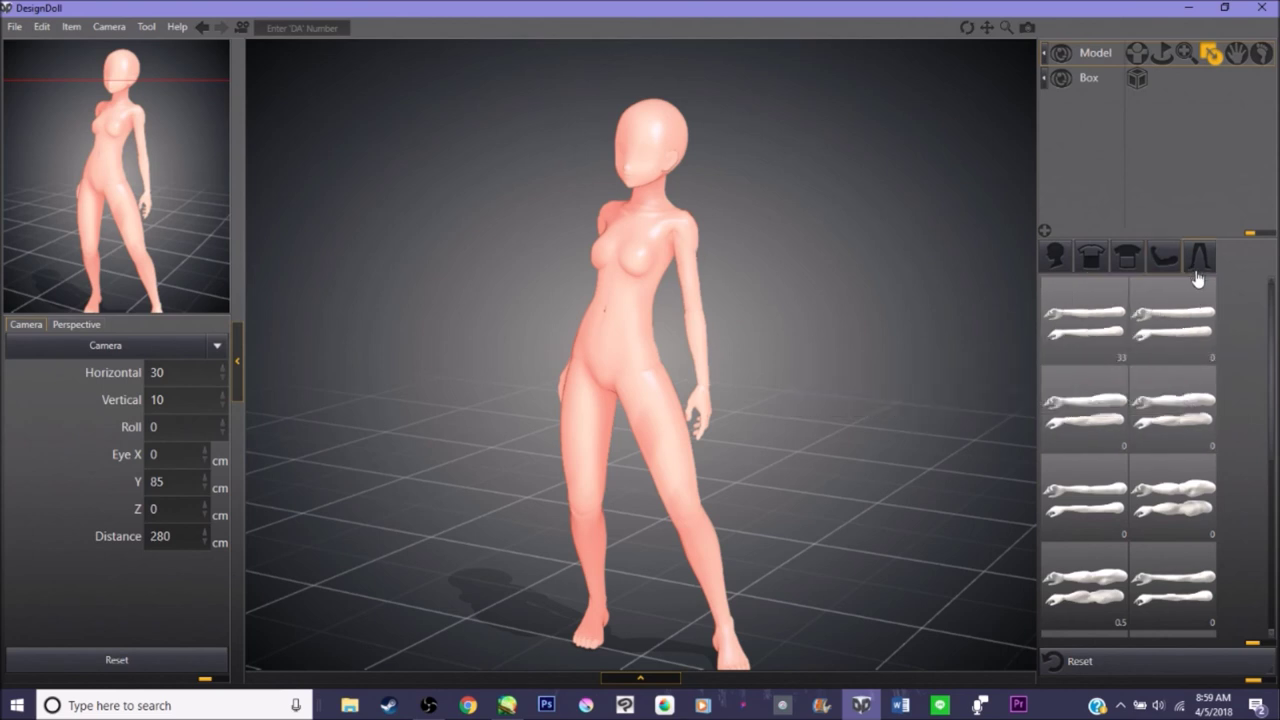
pyautogui.moveTo(1100, 495)
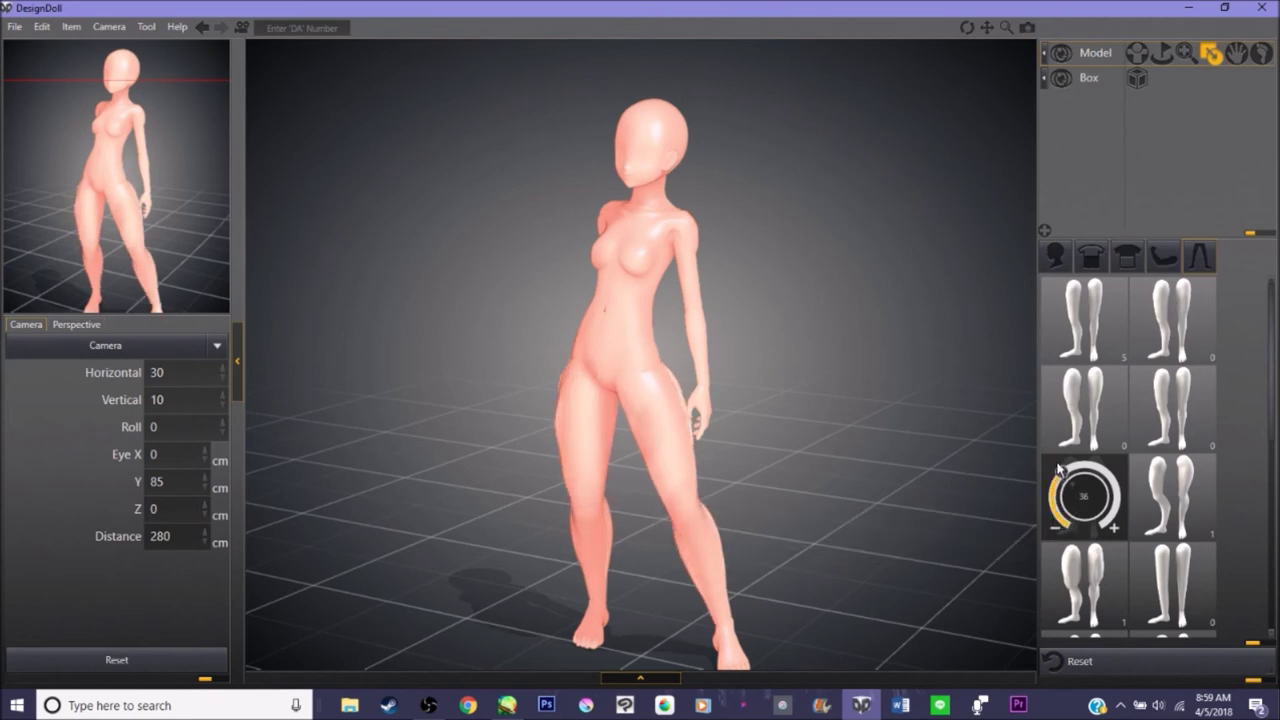
pyautogui.moveTo(1093, 557)
pyautogui.moveTo(1068, 348)
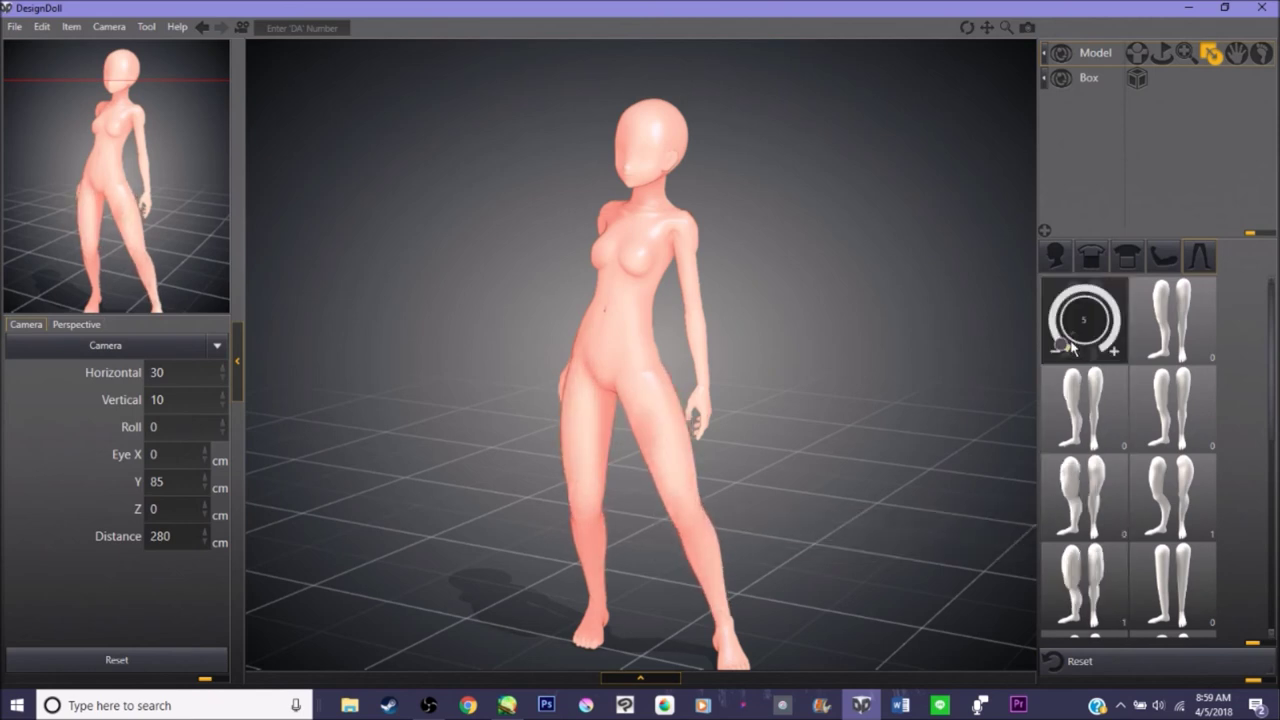
pyautogui.moveTo(1068, 348); pyautogui.dragTo(1052, 304)
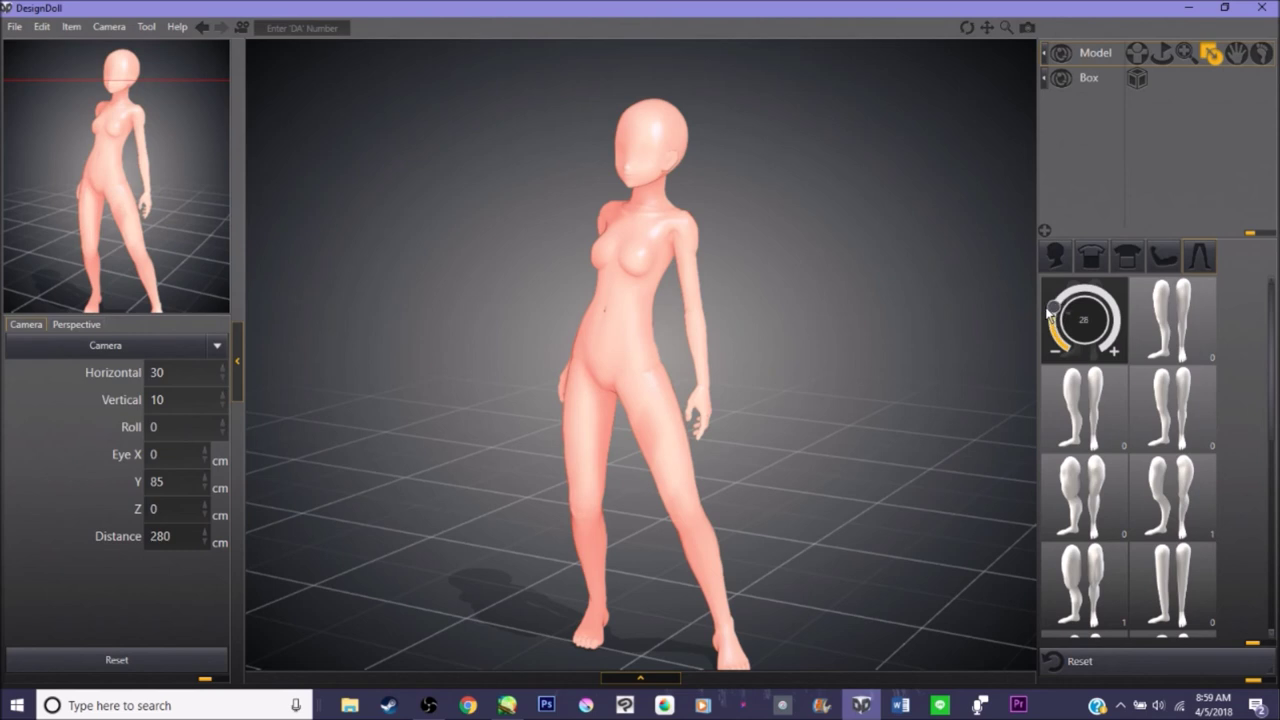
pyautogui.click(1140, 52)
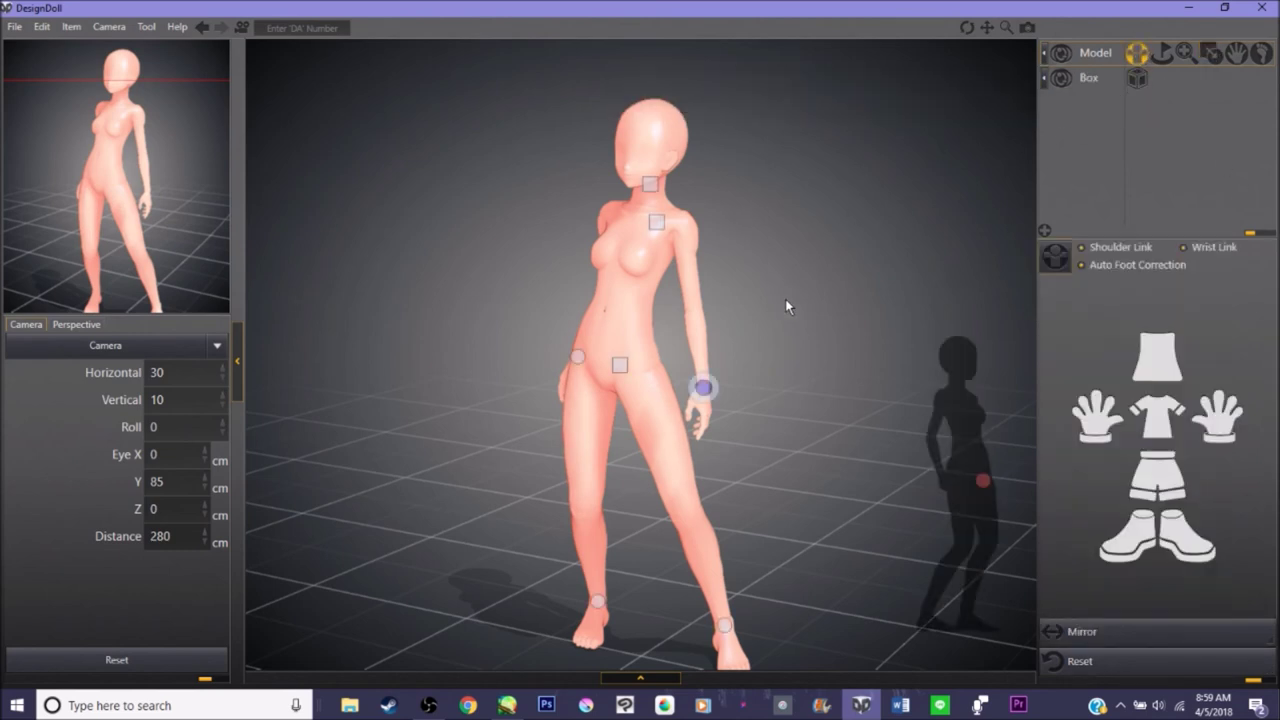
# Pose the doll with right foot spread, hand bent to hip, torso straightened and head tilted
pyautogui.click(1168, 62)
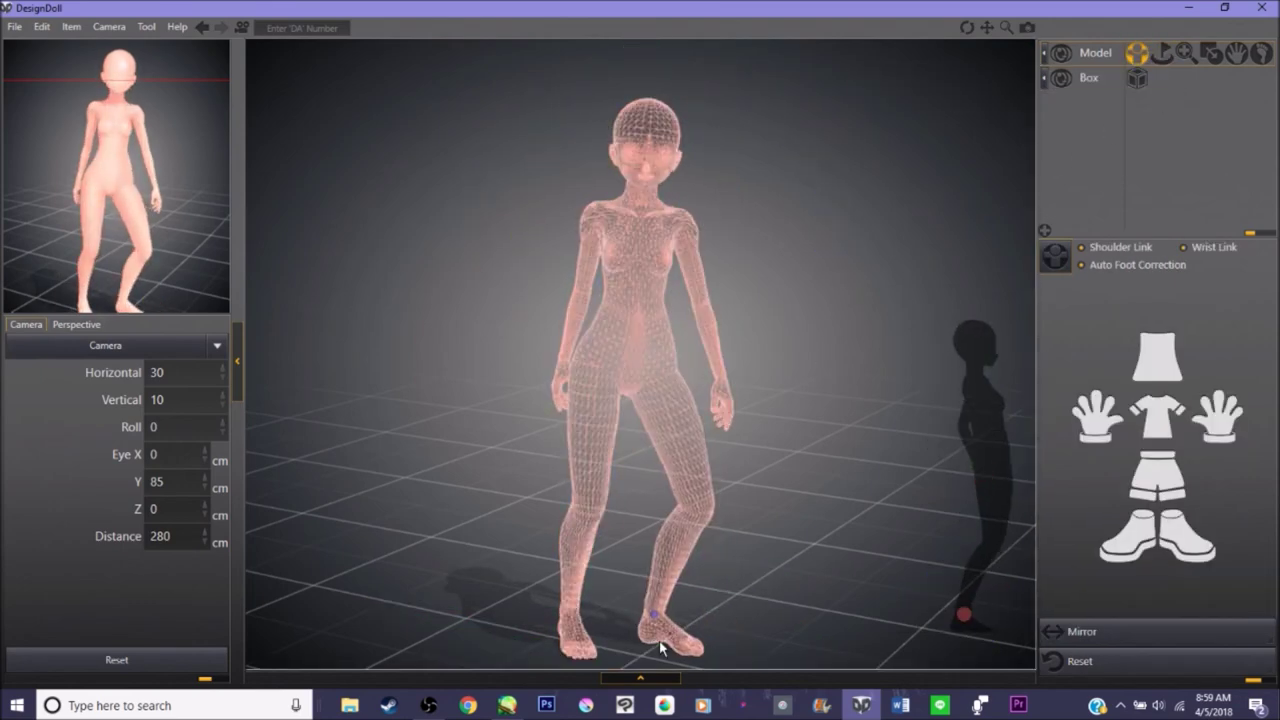
pyautogui.moveTo(663, 648); pyautogui.dragTo(595, 662)
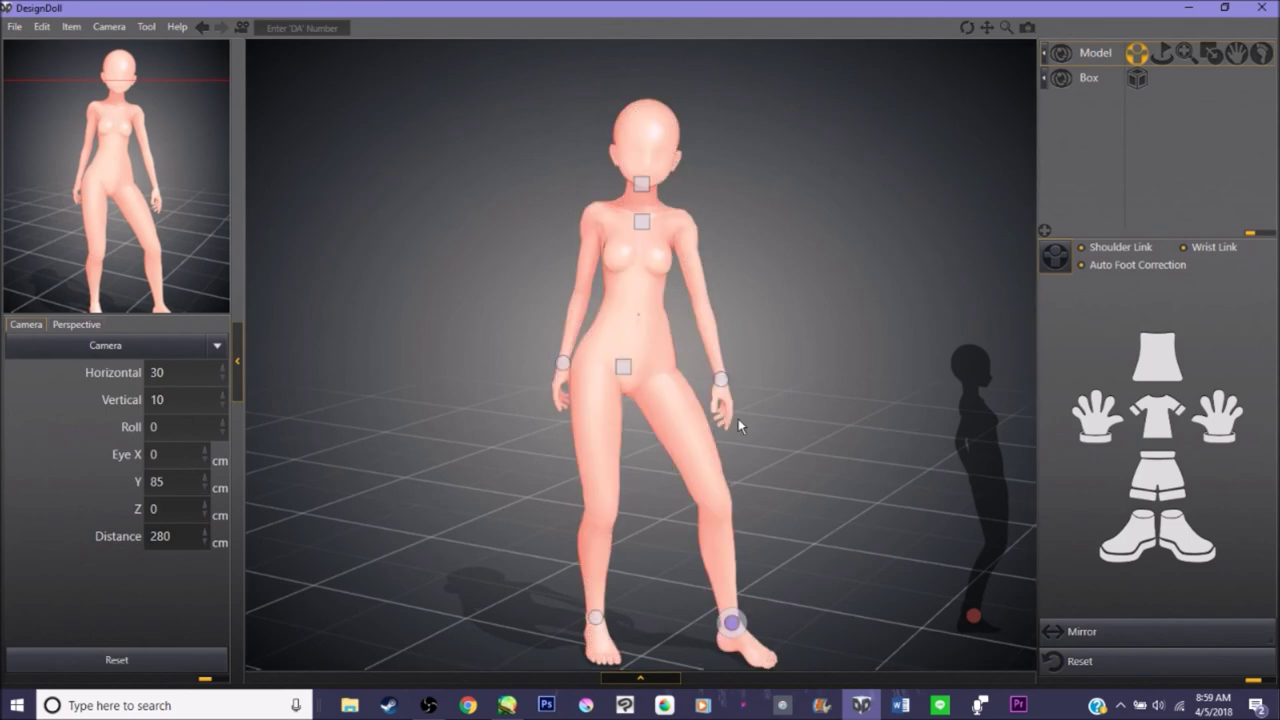
pyautogui.moveTo(583, 273); pyautogui.dragTo(560, 345)
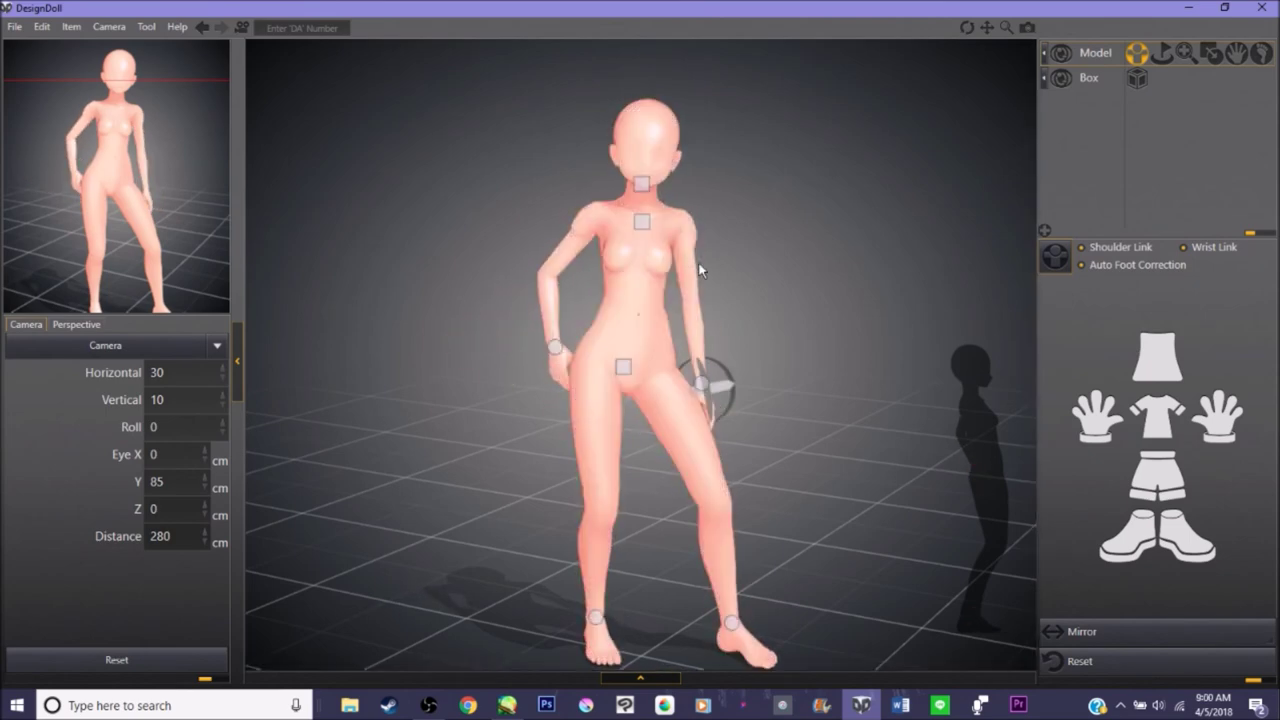
pyautogui.moveTo(623, 367)
pyautogui.mouseDown()
pyautogui.moveTo(635, 304)
pyautogui.moveTo(640, 362)
pyautogui.mouseUp()
pyautogui.moveTo(655, 172); pyautogui.dragTo(652, 183)
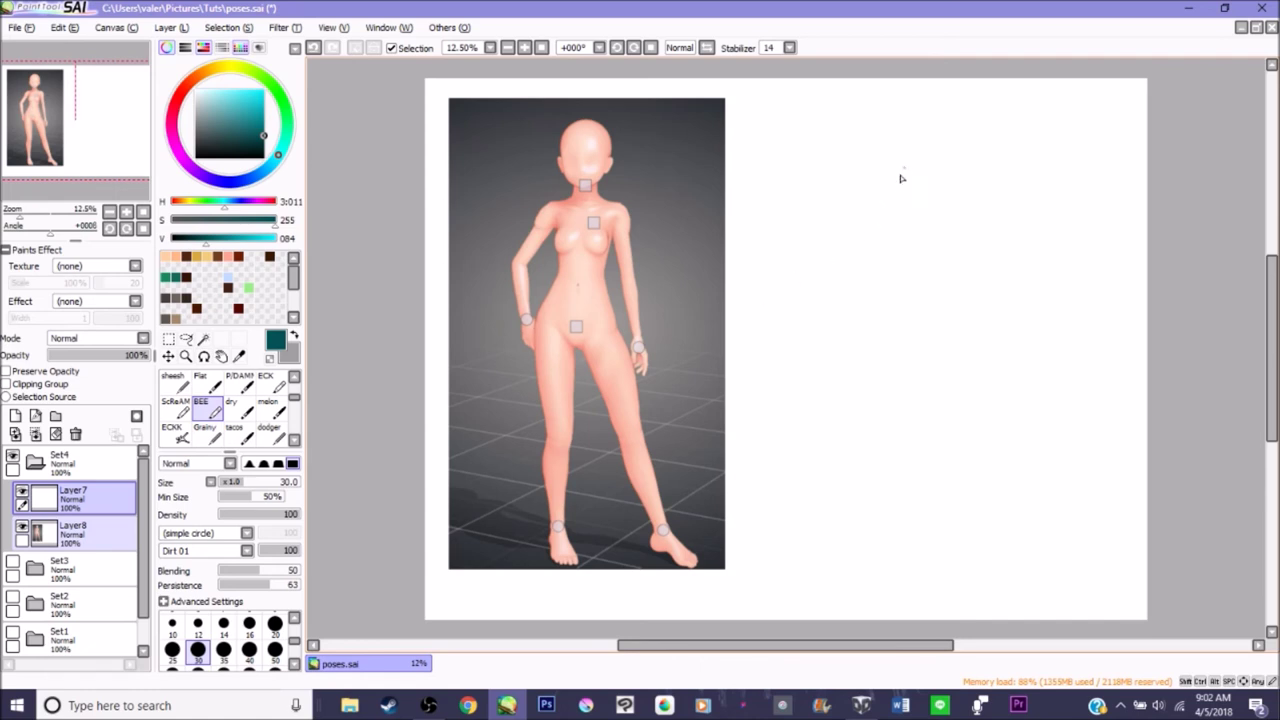
# With a size-40 soft brush, sketch the stick skeleton: torso, hip line, spine, legs, hand-on-hip arm and hanging arm
pyautogui.click(249, 649)
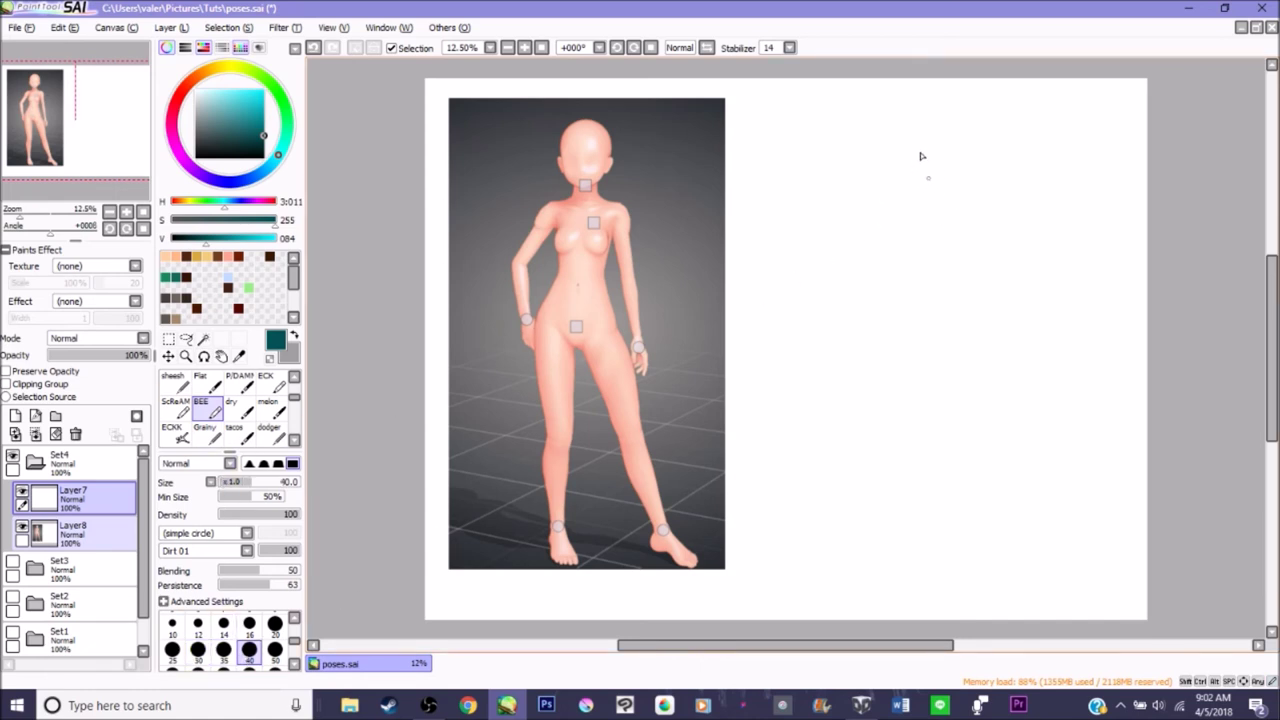
pyautogui.moveTo(920, 152); pyautogui.dragTo(924, 158)
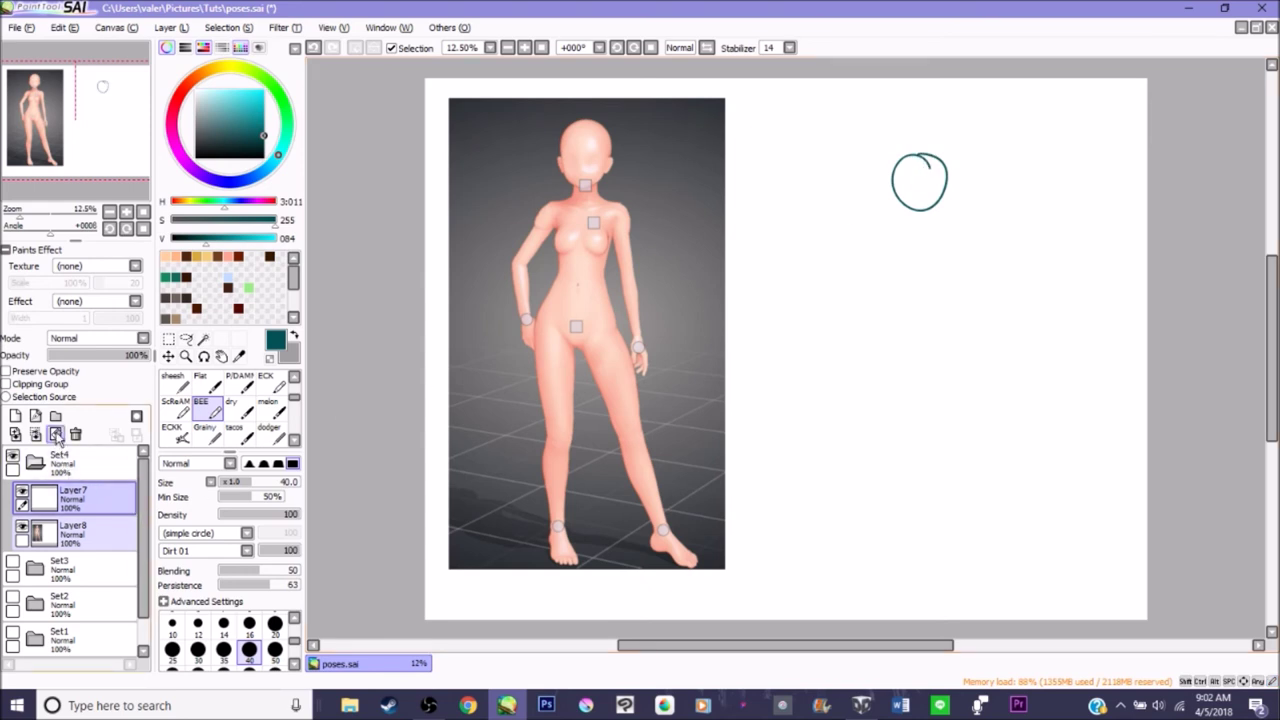
pyautogui.hotkey('ctrl', 'z')
pyautogui.press('b')
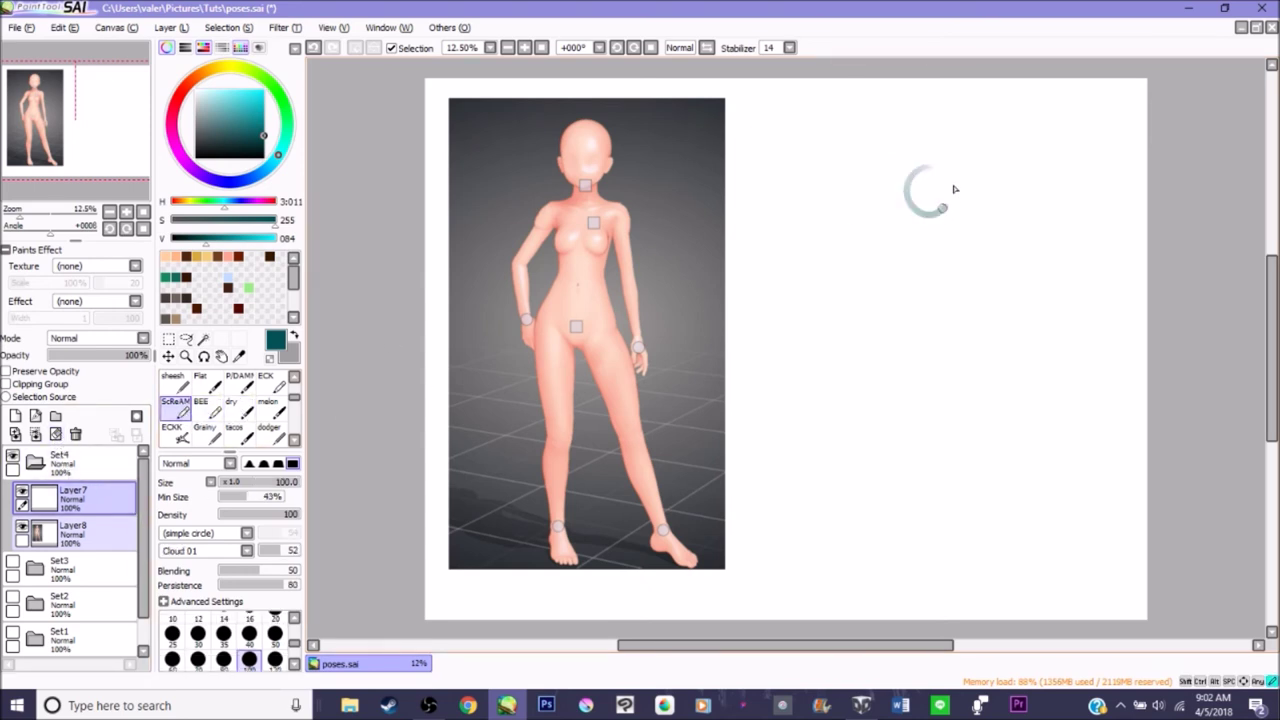
pyautogui.moveTo(938, 245)
pyautogui.mouseDown()
pyautogui.moveTo(893, 248)
pyautogui.moveTo(902, 243)
pyautogui.moveTo(911, 297)
pyautogui.moveTo(950, 294)
pyautogui.moveTo(961, 254)
pyautogui.moveTo(900, 242)
pyautogui.mouseUp()
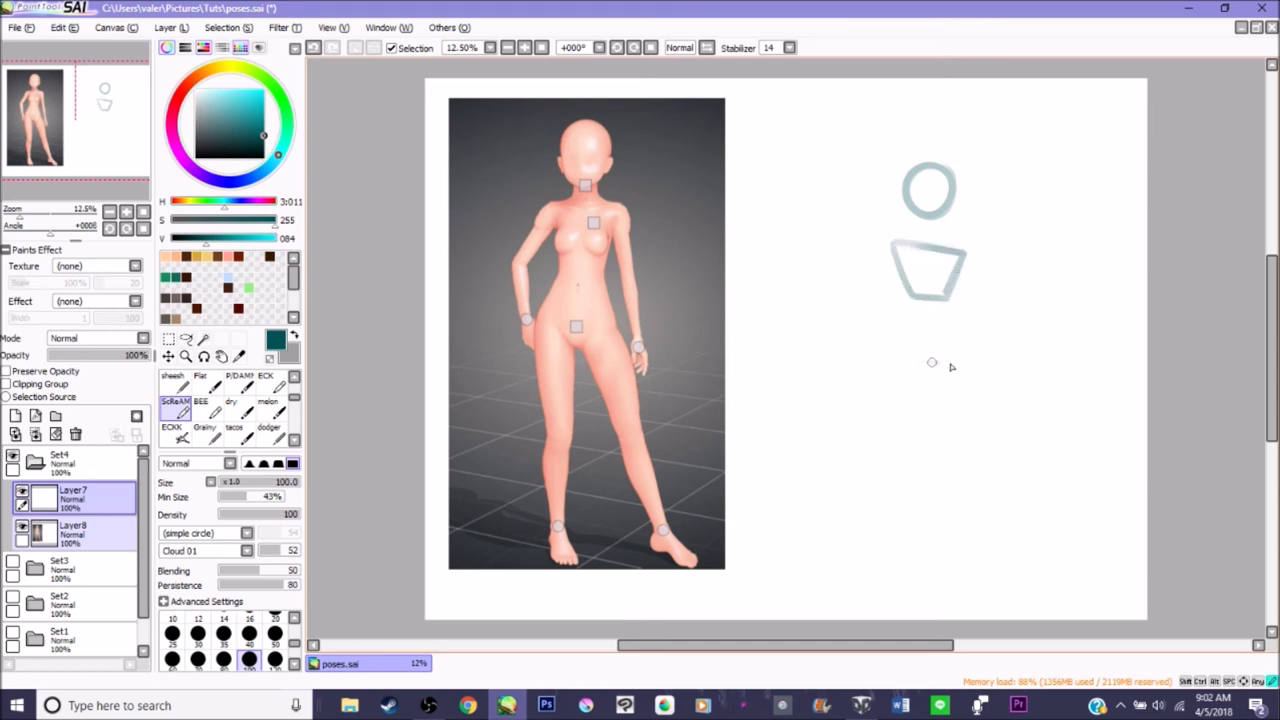
pyautogui.moveTo(952, 362); pyautogui.dragTo(897, 358)
pyautogui.moveTo(927, 304)
pyautogui.mouseDown()
pyautogui.moveTo(903, 498)
pyautogui.moveTo(897, 444)
pyautogui.moveTo(900, 524)
pyautogui.moveTo(934, 604)
pyautogui.moveTo(913, 605)
pyautogui.moveTo(919, 566)
pyautogui.mouseUp()
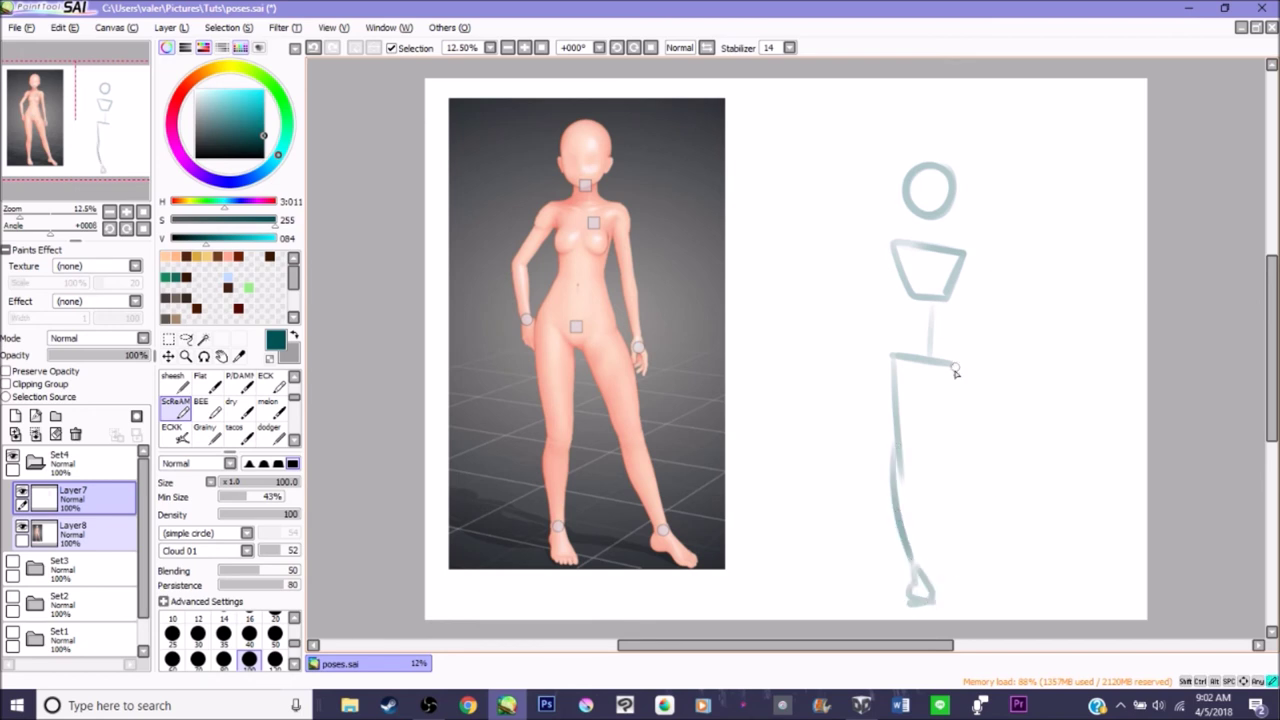
pyautogui.moveTo(955, 365)
pyautogui.mouseDown()
pyautogui.moveTo(1006, 550)
pyautogui.moveTo(989, 520)
pyautogui.moveTo(1022, 594)
pyautogui.moveTo(1070, 598)
pyautogui.moveTo(1020, 590)
pyautogui.mouseUp()
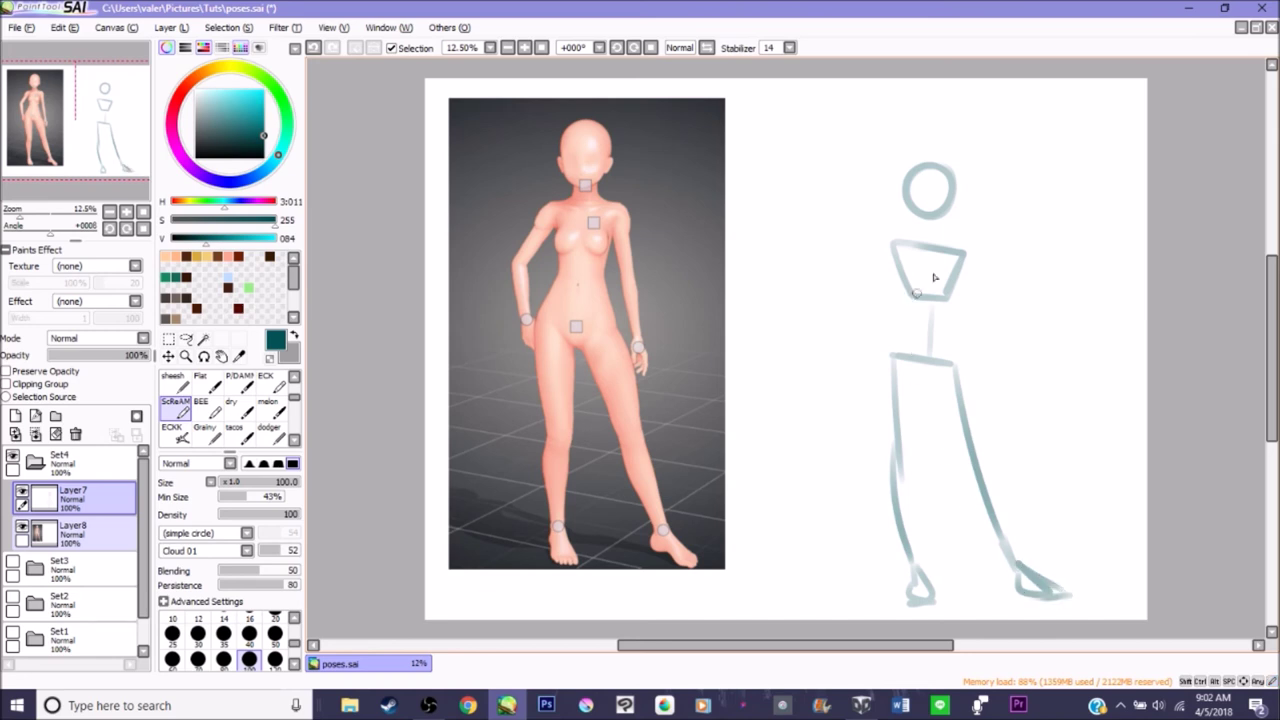
pyautogui.moveTo(895, 246)
pyautogui.mouseDown()
pyautogui.moveTo(867, 296)
pyautogui.moveTo(871, 284)
pyautogui.moveTo(884, 338)
pyautogui.moveTo(866, 311)
pyautogui.moveTo(892, 351)
pyautogui.moveTo(870, 373)
pyautogui.moveTo(896, 349)
pyautogui.mouseUp()
pyautogui.moveTo(962, 256)
pyautogui.mouseDown()
pyautogui.moveTo(1000, 365)
pyautogui.moveTo(981, 354)
pyautogui.moveTo(977, 326)
pyautogui.moveTo(1000, 392)
pyautogui.mouseUp()
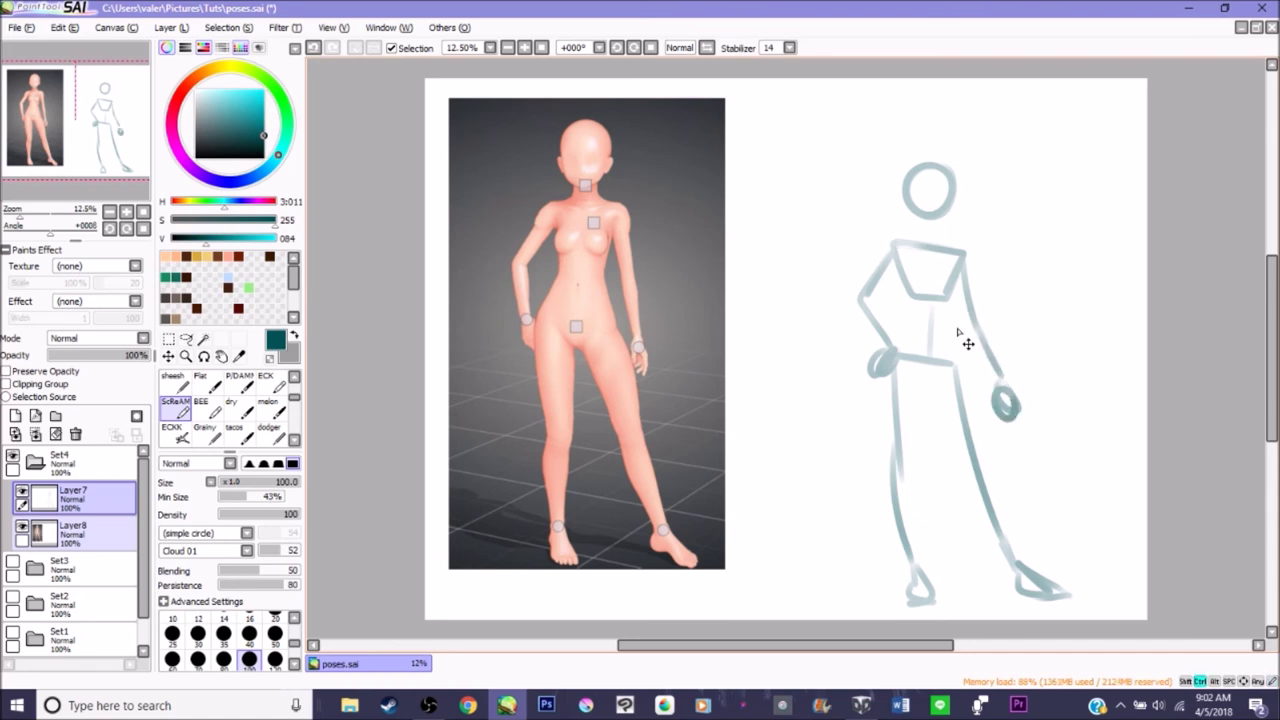
# Shift the stick figure up and left, then add a new layer above it
pyautogui.hotkey('ctrl', 't')
pyautogui.moveTo(971, 344); pyautogui.dragTo(958, 308)
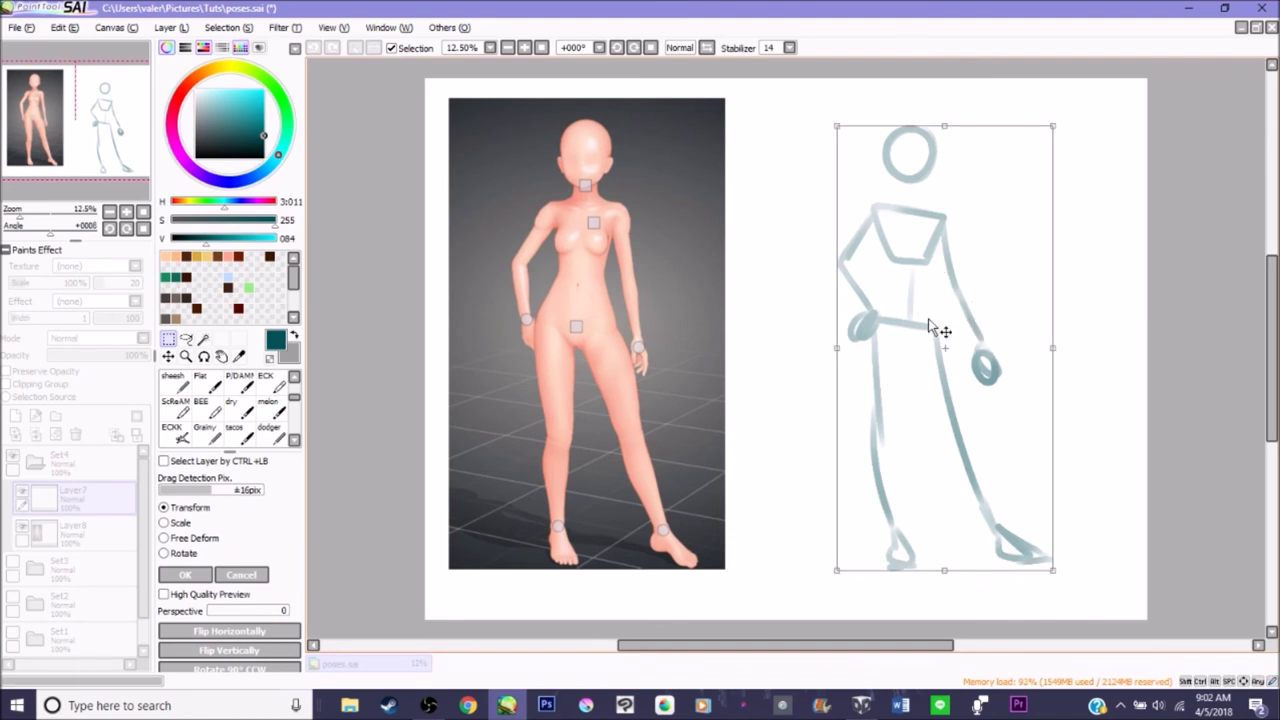
pyautogui.press('Return')
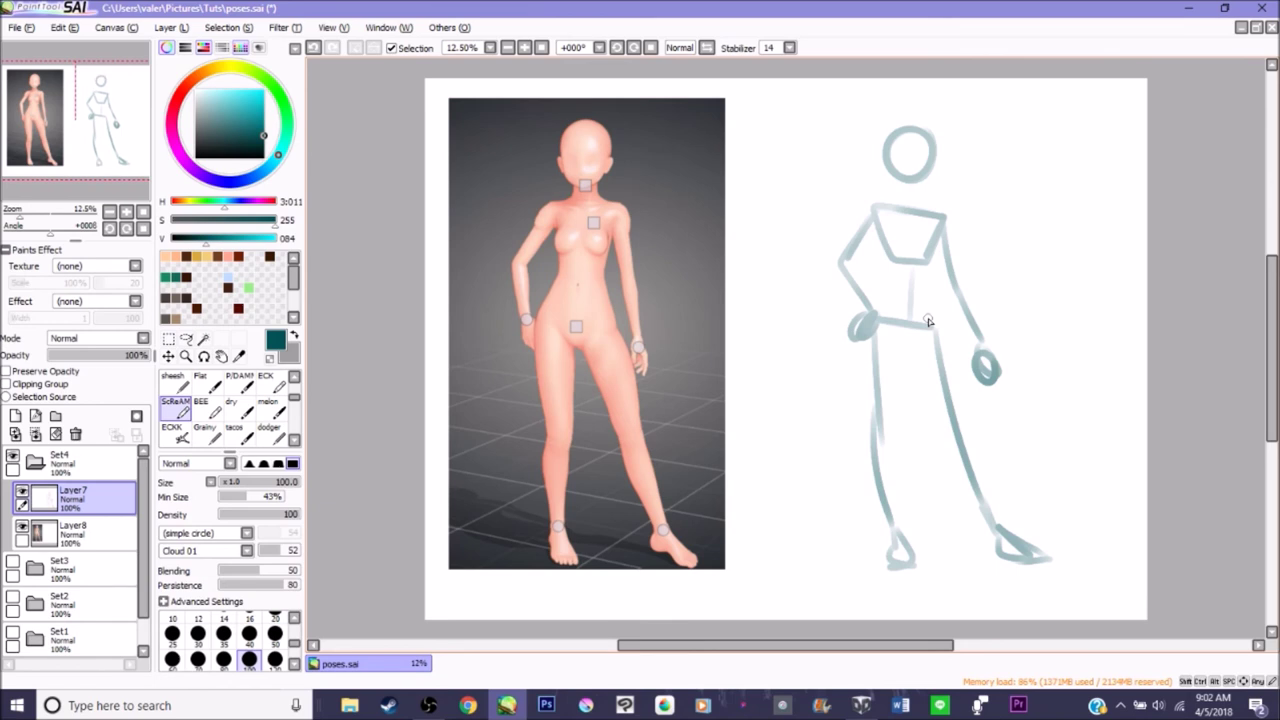
pyautogui.click(15, 416)
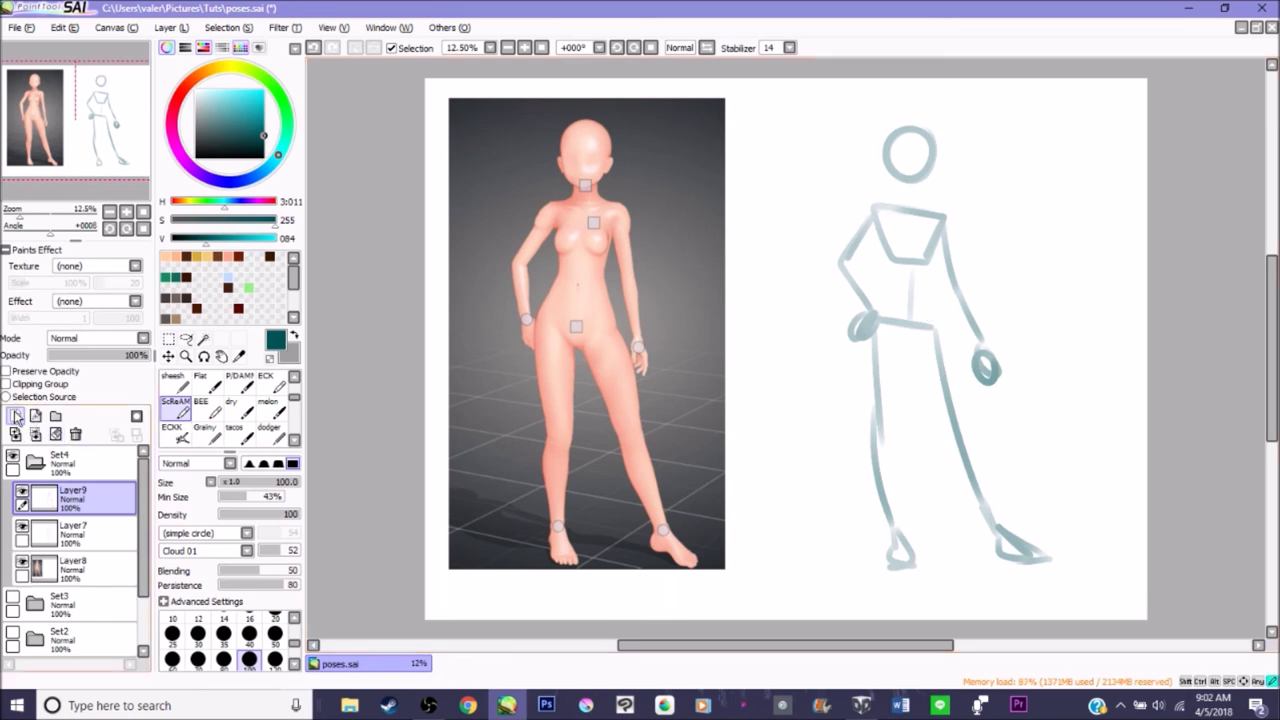
# With the textured brush at size 16, zoom in and outline the neck, shoulders and torso
pyautogui.click(206, 430)
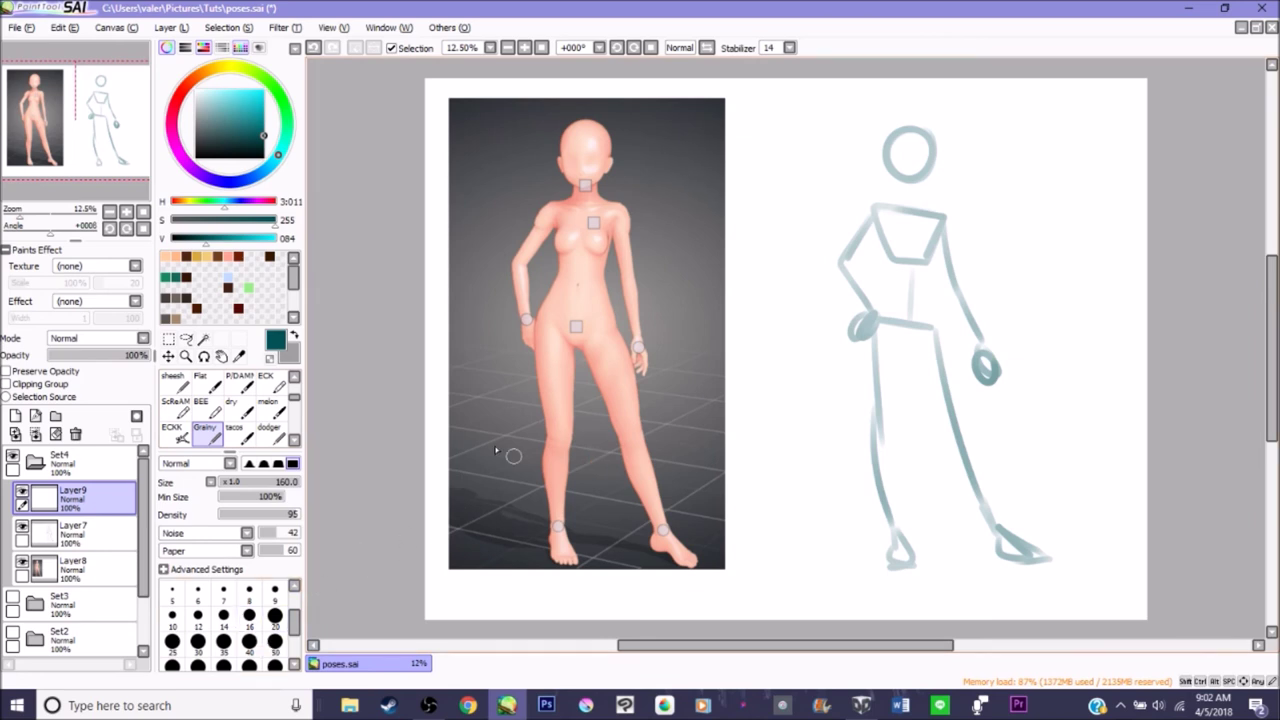
pyautogui.scroll(3, 495, 452)
pyautogui.moveTo(960, 290); pyautogui.dragTo(705, 300)
pyautogui.moveTo(680, 238)
pyautogui.mouseDown()
pyautogui.moveTo(681, 268)
pyautogui.moveTo(628, 275)
pyautogui.mouseUp()
pyautogui.hotkey('ctrl', 'z')
pyautogui.click(249, 615)
pyautogui.moveTo(722, 246); pyautogui.dragTo(780, 300)
pyautogui.moveTo(628, 278); pyautogui.dragTo(650, 385)
pyautogui.moveTo(776, 300); pyautogui.dragTo(782, 330)
pyautogui.moveTo(650, 385)
pyautogui.mouseDown()
pyautogui.moveTo(762, 376)
pyautogui.moveTo(810, 455)
pyautogui.mouseUp()
# Outline both arms, the hand on the hip, the torso sides and the pelvis
pyautogui.moveTo(788, 306); pyautogui.dragTo(840, 550)
pyautogui.moveTo(622, 290); pyautogui.dragTo(548, 390)
pyautogui.moveTo(636, 342); pyautogui.dragTo(578, 394)
pyautogui.moveTo(545, 390); pyautogui.dragTo(605, 482)
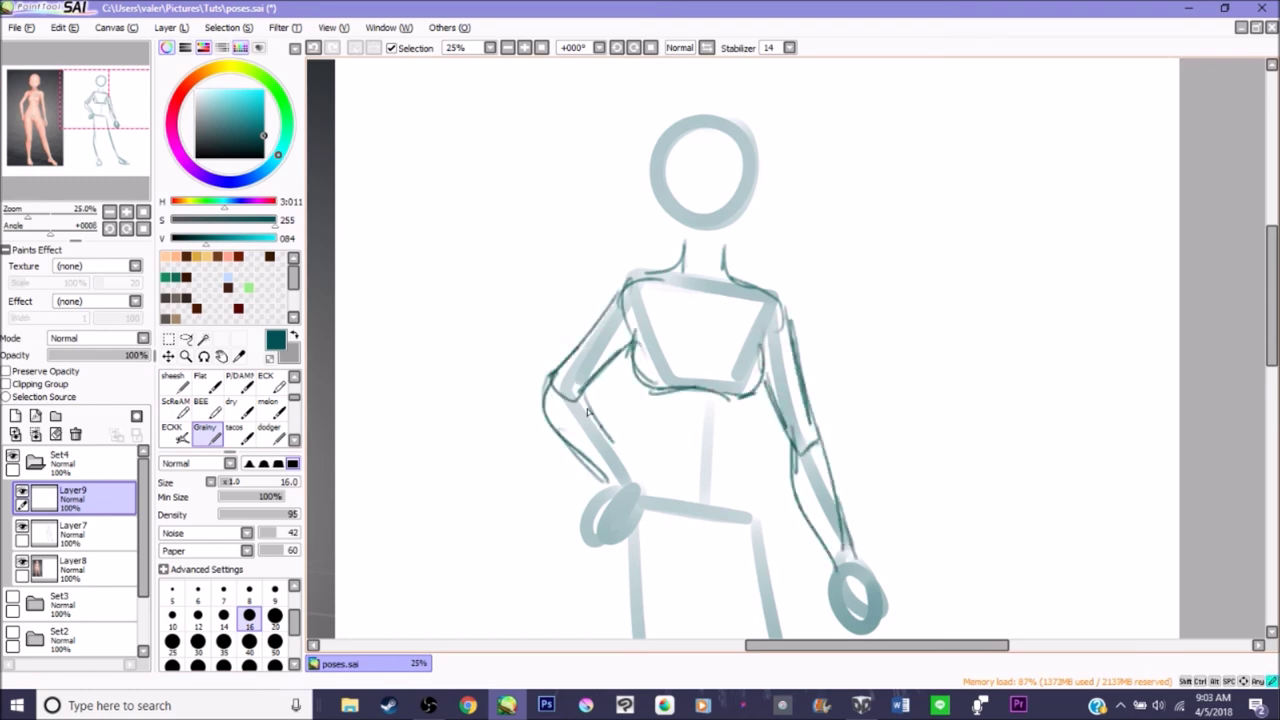
pyautogui.moveTo(588, 410); pyautogui.dragTo(630, 490)
pyautogui.moveTo(605, 485)
pyautogui.mouseDown()
pyautogui.moveTo(590, 545)
pyautogui.moveTo(638, 545)
pyautogui.mouseUp()
pyautogui.moveTo(640, 385); pyautogui.dragTo(706, 445)
pyautogui.moveTo(765, 390); pyautogui.dragTo(778, 552)
pyautogui.moveTo(640, 540)
pyautogui.mouseDown()
pyautogui.moveTo(686, 586)
pyautogui.moveTo(757, 525)
pyautogui.mouseUp()
# Outline both upper legs and the knees
pyautogui.moveTo(88, 128); pyautogui.dragTo(90, 160)
pyautogui.moveTo(598, 232); pyautogui.dragTo(616, 458)
pyautogui.moveTo(686, 272); pyautogui.dragTo(642, 478)
pyautogui.moveTo(712, 274)
pyautogui.mouseDown()
pyautogui.moveTo(718, 334)
pyautogui.moveTo(764, 456)
pyautogui.mouseUp()
pyautogui.moveTo(786, 214); pyautogui.dragTo(804, 438)
pyautogui.moveTo(766, 456); pyautogui.dragTo(804, 442)
pyautogui.moveTo(618, 462); pyautogui.dragTo(664, 458)
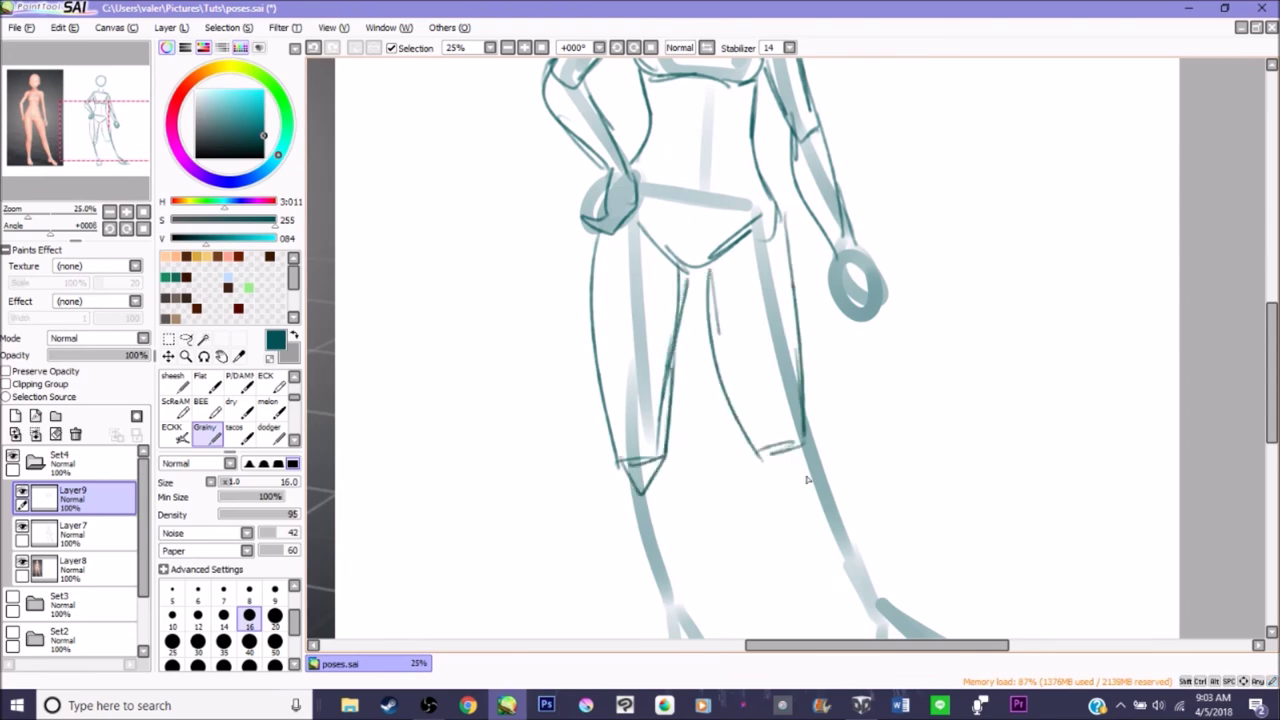
# Outline the calves and feet of both legs
pyautogui.moveTo(110, 150); pyautogui.dragTo(107, 175)
pyautogui.moveTo(646, 190); pyautogui.dragTo(705, 372)
pyautogui.moveTo(700, 190)
pyautogui.mouseDown()
pyautogui.moveTo(724, 390)
pyautogui.moveTo(745, 410)
pyautogui.mouseUp()
pyautogui.moveTo(796, 186); pyautogui.dragTo(865, 342)
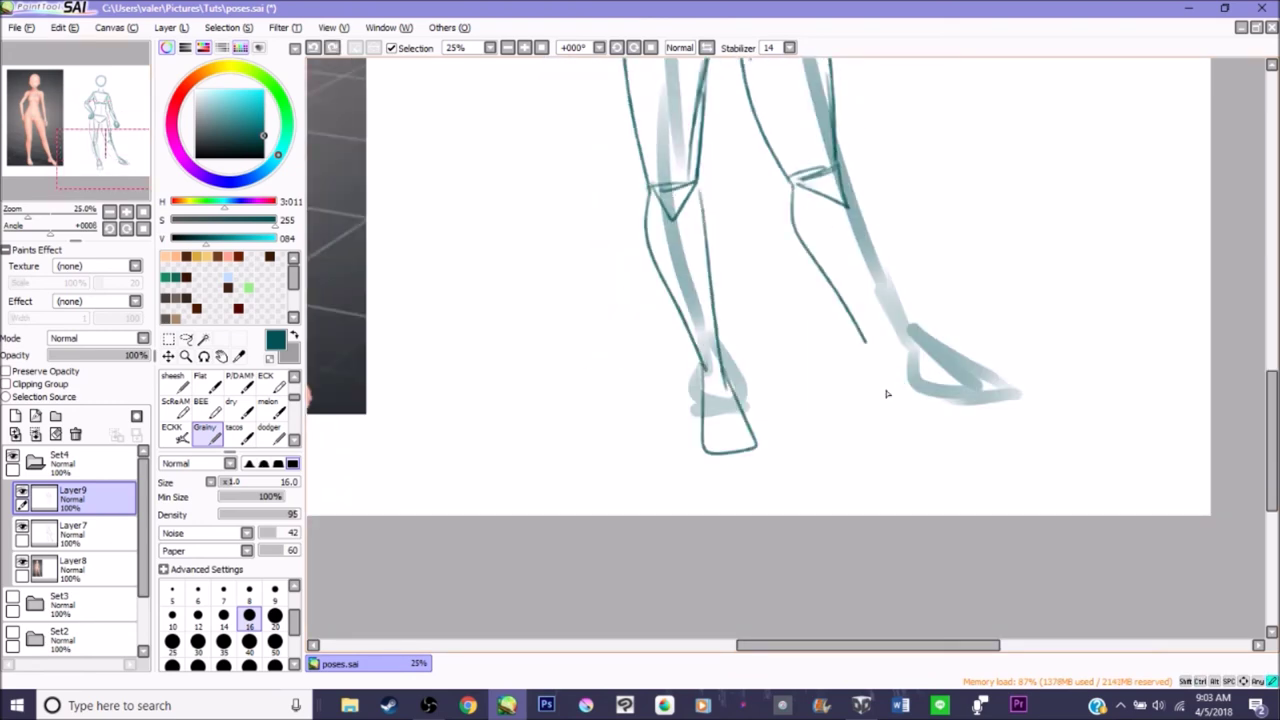
pyautogui.hotkey('ctrl', 'z')
pyautogui.hotkey('ctrl', 'z')
pyautogui.moveTo(845, 185)
pyautogui.mouseDown()
pyautogui.moveTo(900, 390)
pyautogui.moveTo(885, 405)
pyautogui.mouseUp()
pyautogui.moveTo(880, 390)
pyautogui.mouseDown()
pyautogui.moveTo(945, 450)
pyautogui.moveTo(975, 455)
pyautogui.mouseUp()
# Outline the hanging right hand and sketch its fingers
pyautogui.scroll(10, 793, 500)
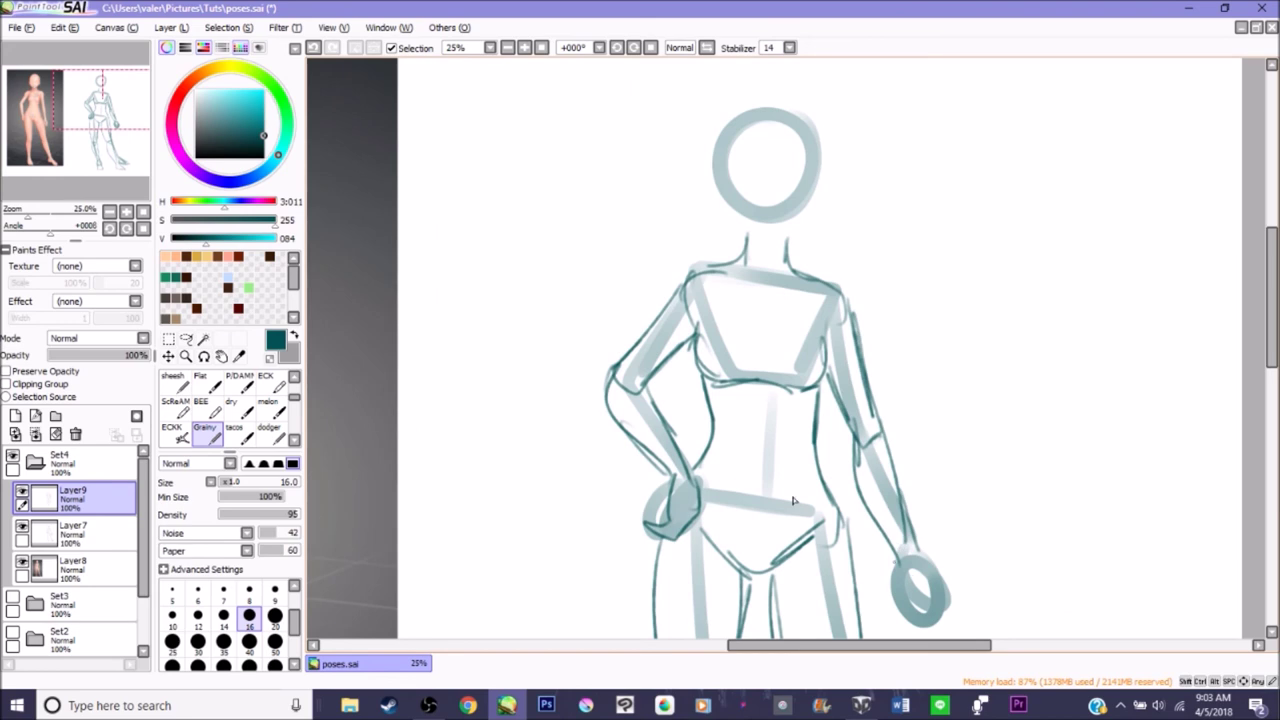
pyautogui.moveTo(793, 500); pyautogui.dragTo(769, 350)
pyautogui.moveTo(874, 414); pyautogui.dragTo(890, 472)
pyautogui.moveTo(880, 440); pyautogui.dragTo(904, 470)
pyautogui.moveTo(906, 450); pyautogui.dragTo(936, 500)
pyautogui.moveTo(900, 390); pyautogui.dragTo(936, 456)
pyautogui.moveTo(892, 456); pyautogui.dragTo(916, 494)
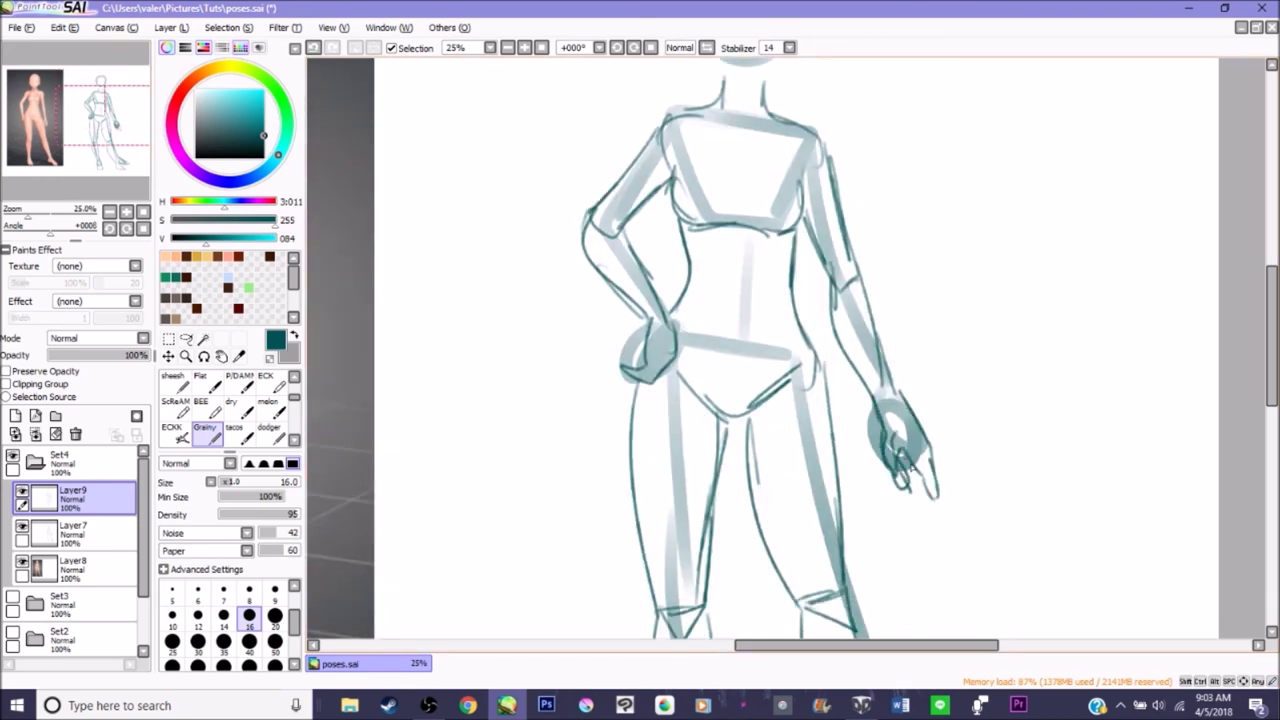
# Outline the head and neck, sketch the collarbones, and zoom out to the whole page
pyautogui.moveTo(92, 150); pyautogui.dragTo(91, 127)
pyautogui.moveTo(698, 262); pyautogui.dragTo(744, 334)
pyautogui.moveTo(796, 214)
pyautogui.mouseDown()
pyautogui.moveTo(778, 300)
pyautogui.moveTo(704, 202)
pyautogui.mouseUp()
pyautogui.moveTo(704, 202)
pyautogui.mouseDown()
pyautogui.moveTo(721, 309)
pyautogui.moveTo(738, 326)
pyautogui.mouseUp()
pyautogui.moveTo(770, 296)
pyautogui.mouseDown()
pyautogui.moveTo(744, 336)
pyautogui.moveTo(744, 398)
pyautogui.mouseUp()
pyautogui.moveTo(804, 314); pyautogui.dragTo(776, 354)
pyautogui.moveTo(744, 398); pyautogui.dragTo(826, 366)
pyautogui.moveTo(722, 324); pyautogui.dragTo(776, 398)
pyautogui.press('-')
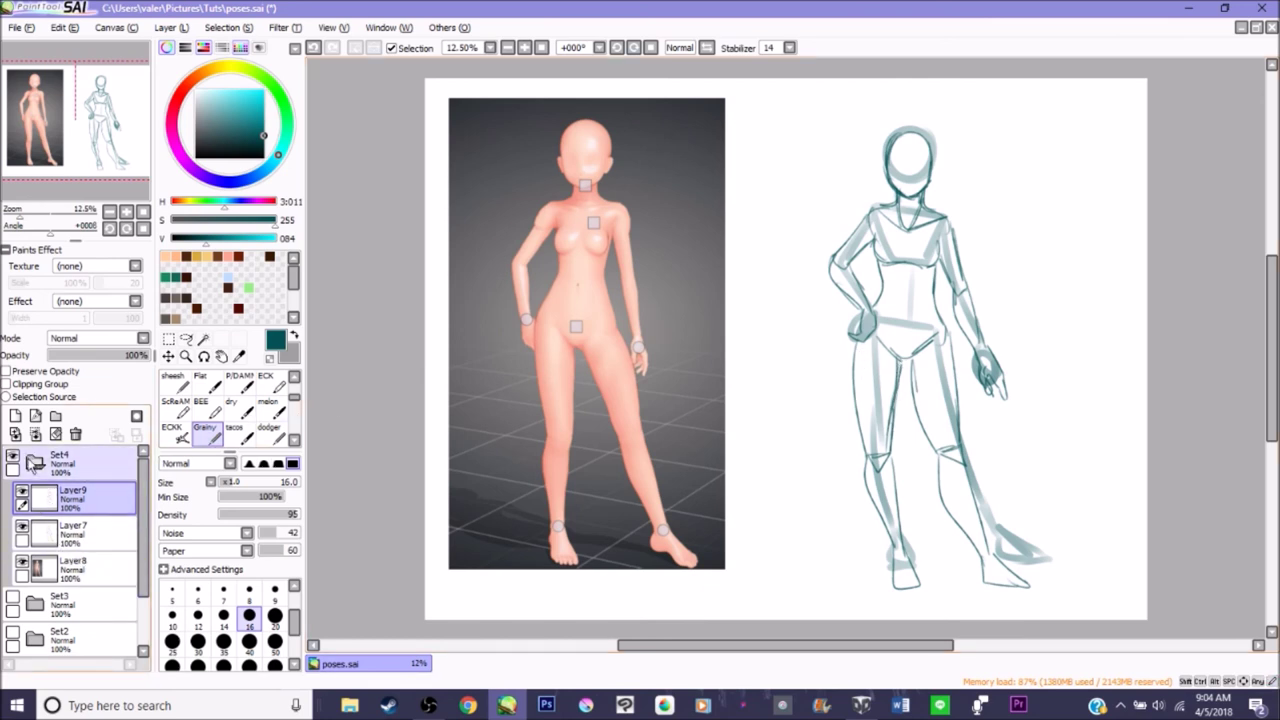
# Hide Layer8's reference, collapse Set4, show Set2 and Set3, and shift the hand-on-hip figure right
pyautogui.click(21, 563)
pyautogui.click(35, 461)
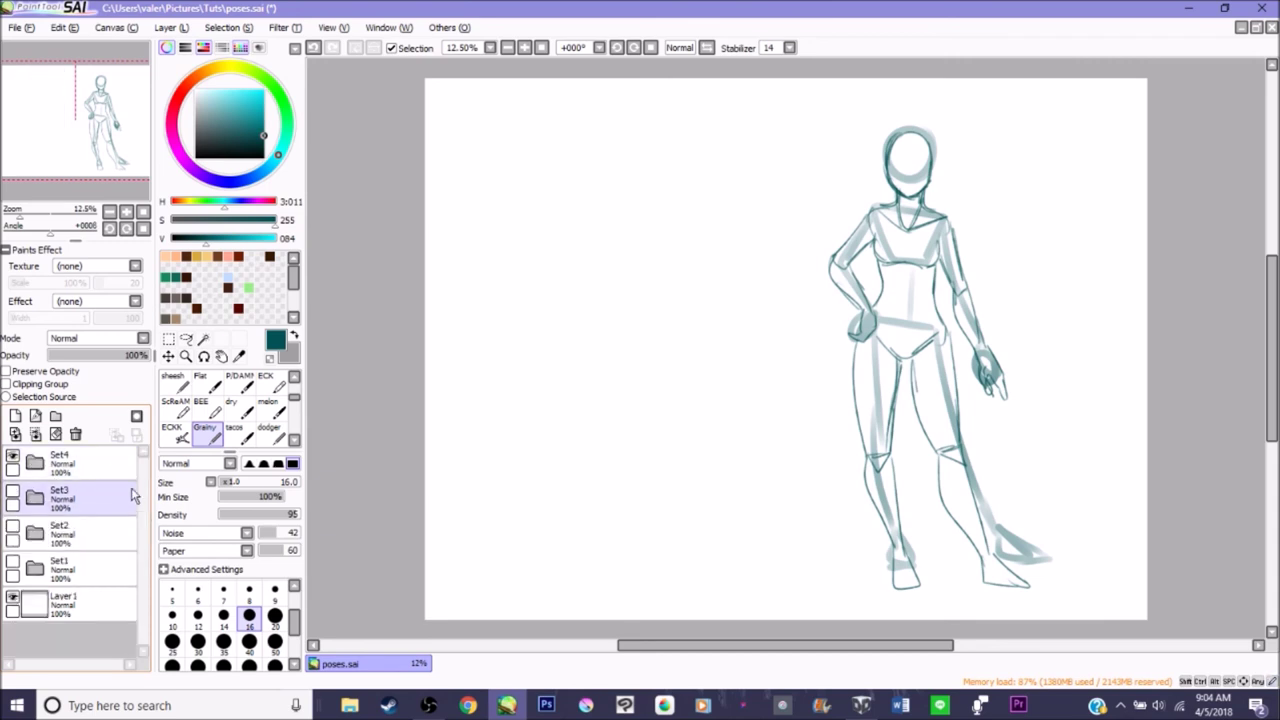
pyautogui.click(13, 528)
pyautogui.click(13, 492)
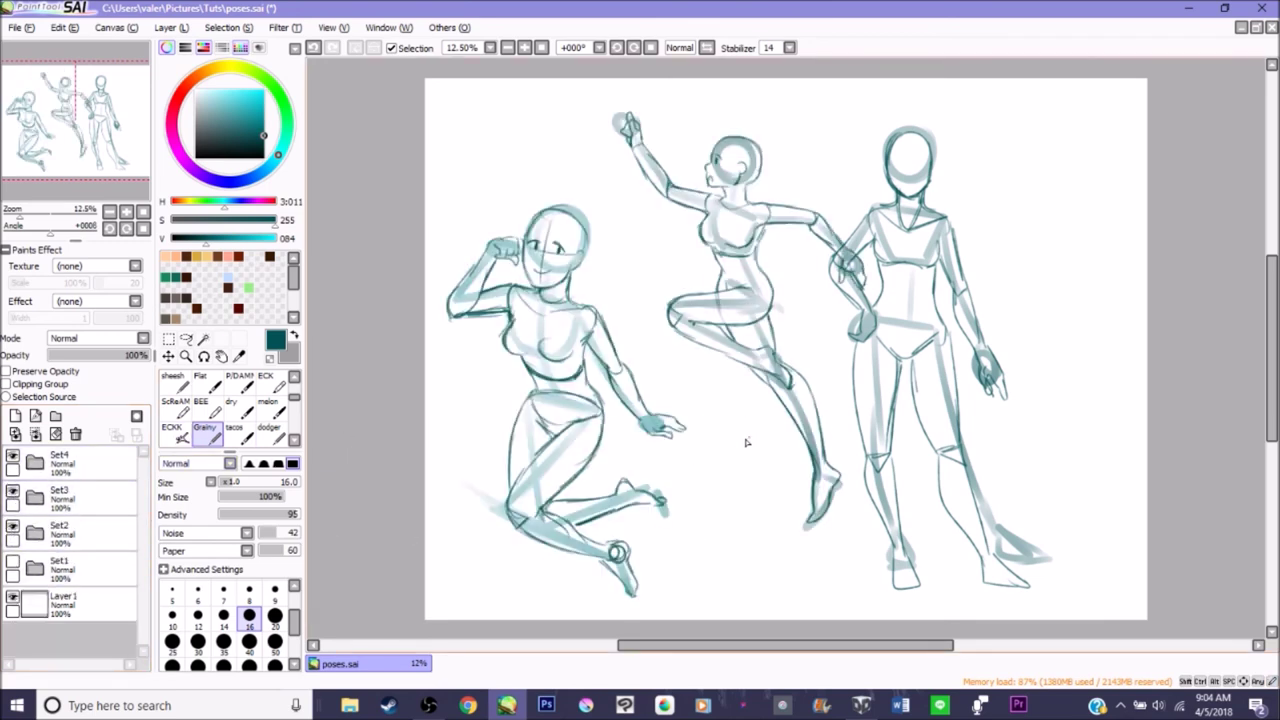
pyautogui.hotkey('ctrl', 't')
pyautogui.moveTo(929, 357); pyautogui.dragTo(978, 368)
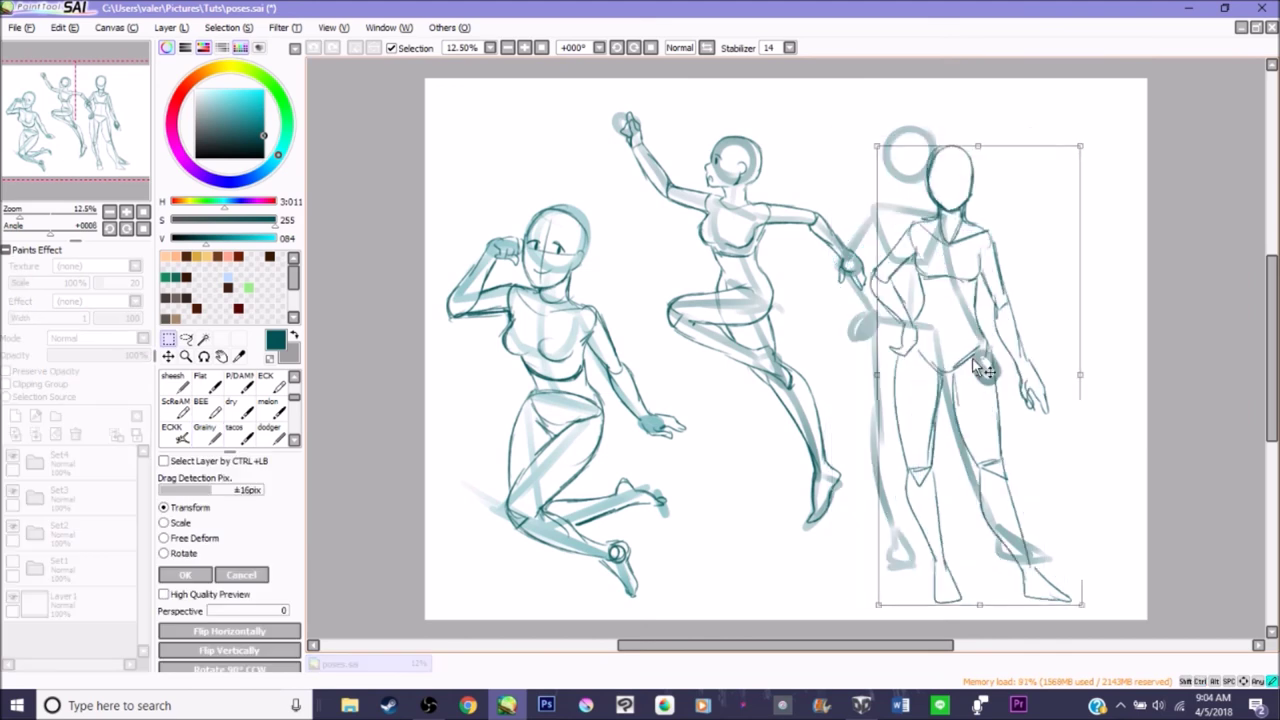
pyautogui.press('Return')
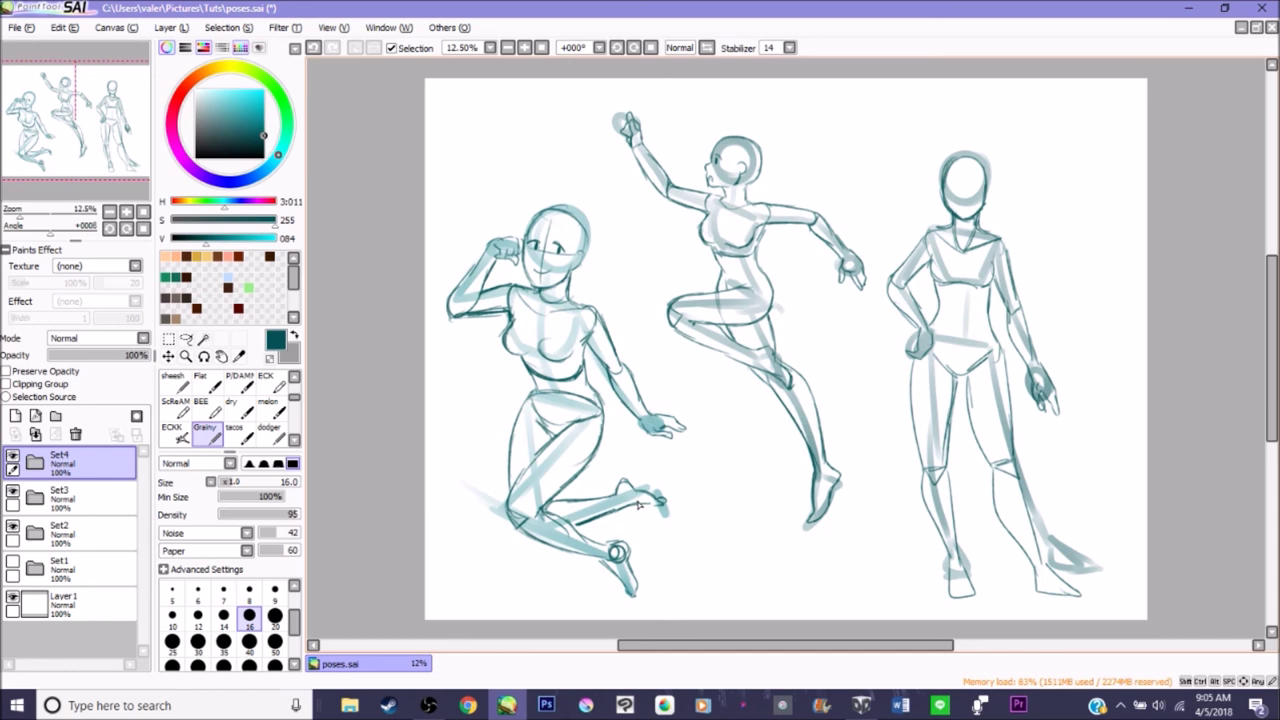
# Add an empty Layer10 above Set4 at the top of the layer stack
pyautogui.click(15, 416)
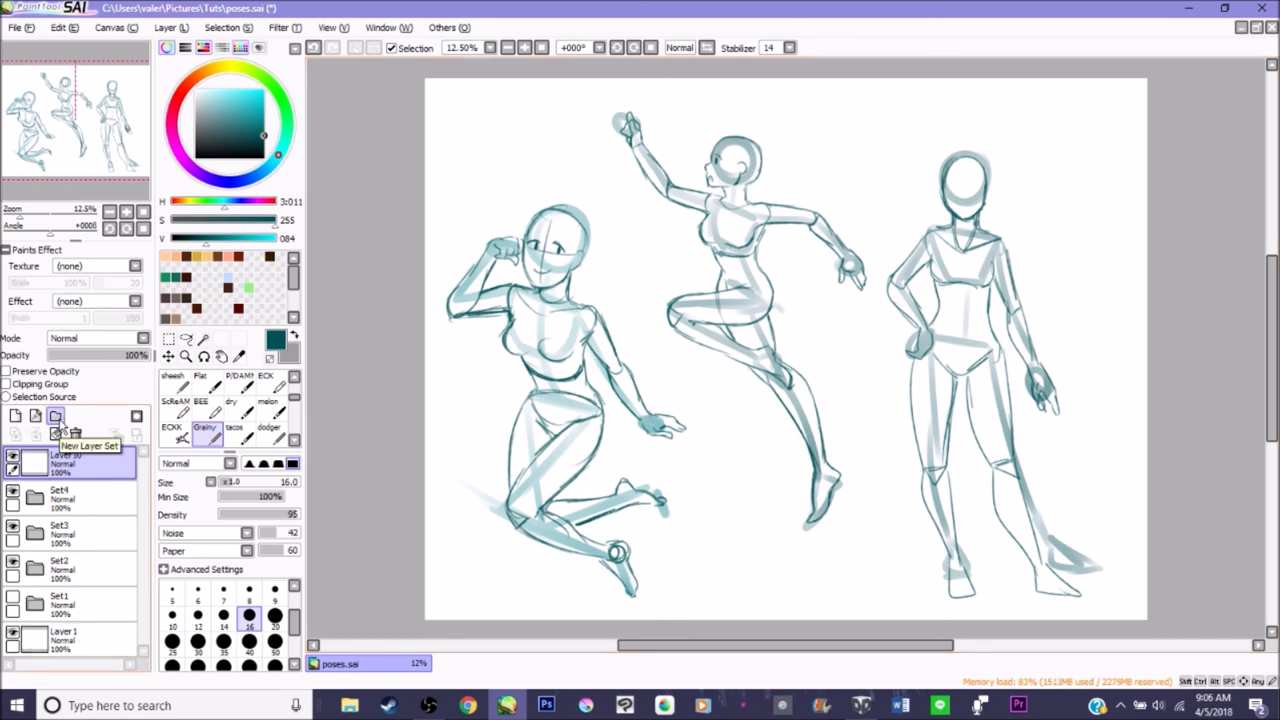